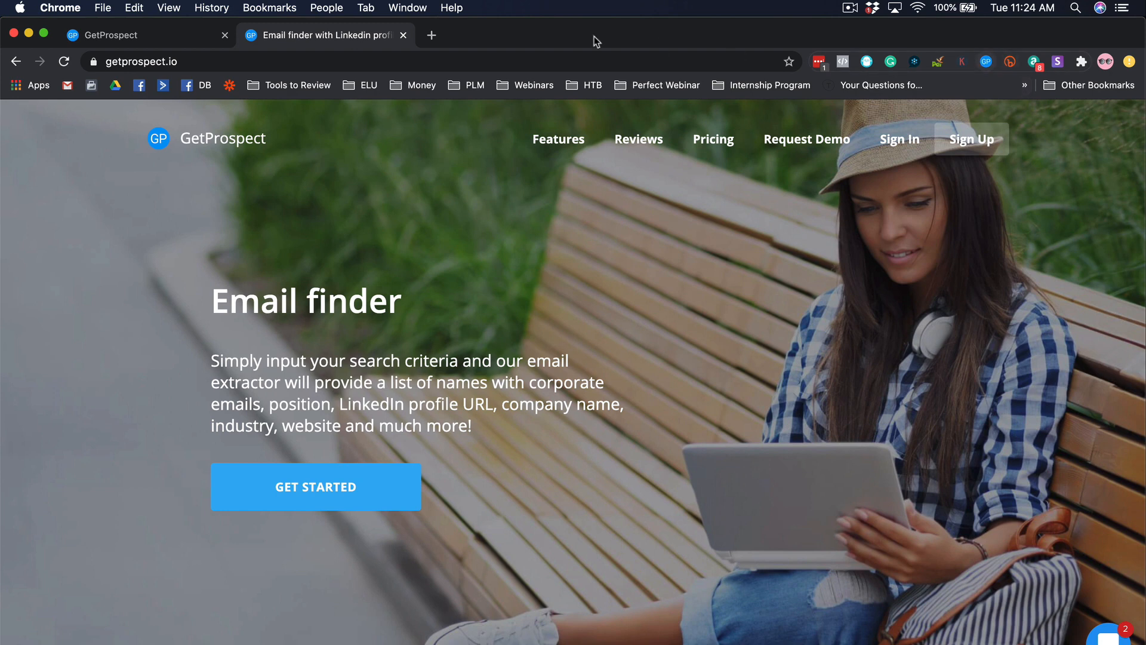
# Search Google for "getprospect chrome extension" in a new tab and open the Find Email extension's Chrome Web Store page.
pyautogui.click(431, 35)
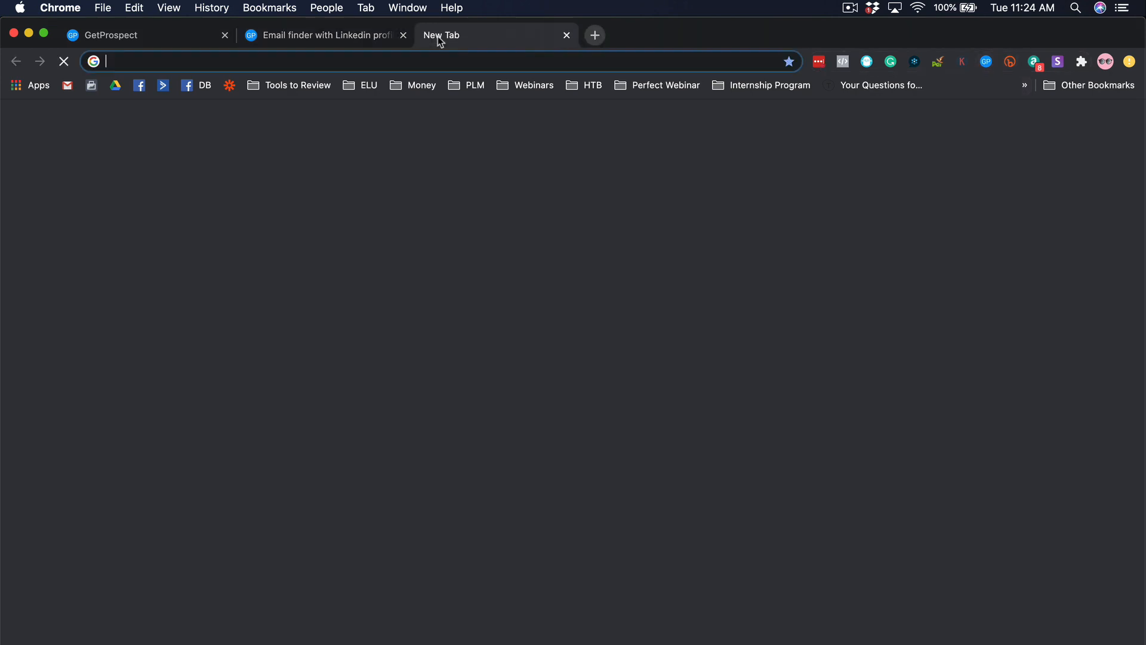
pyautogui.write('get')
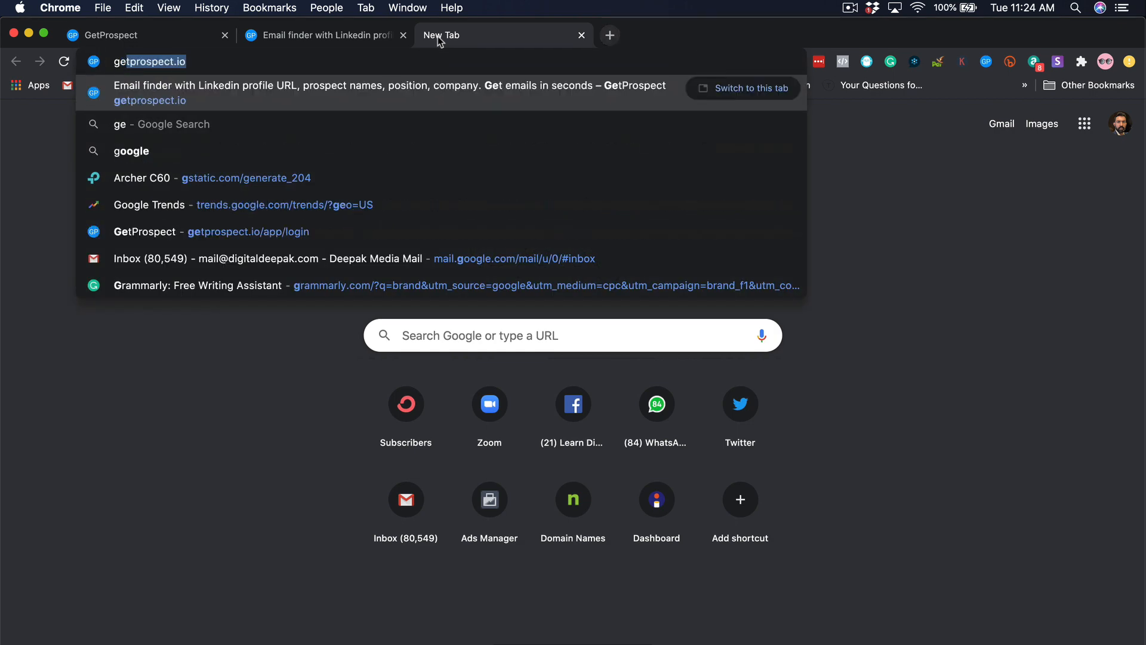
pyautogui.write('prospect chrom e')
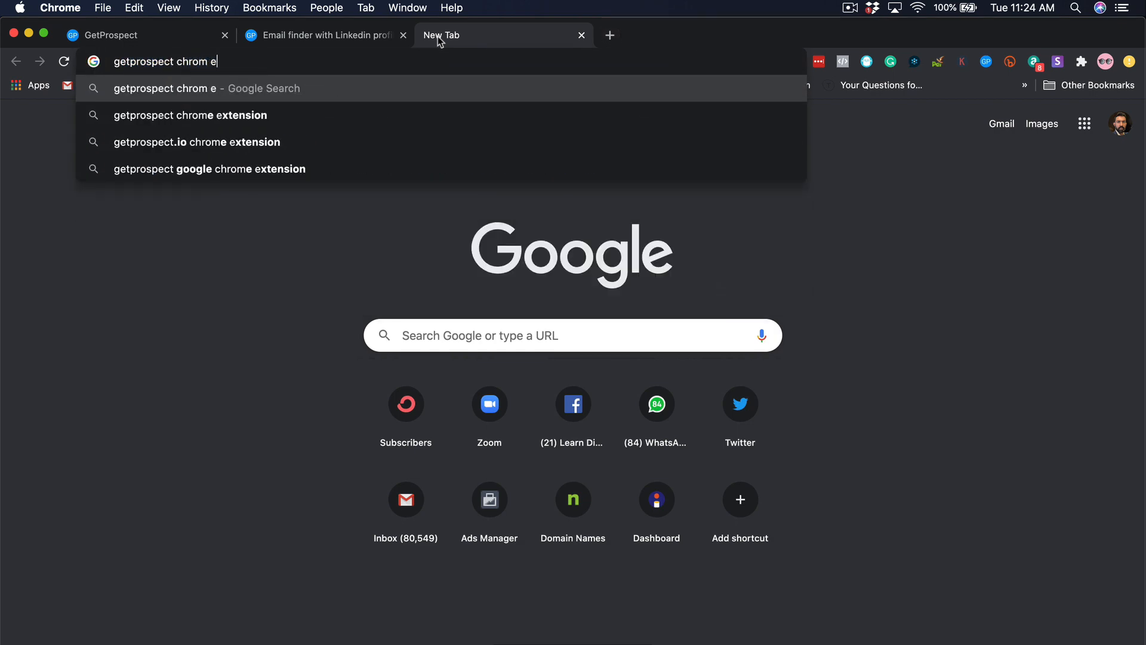
pyautogui.press('Down')
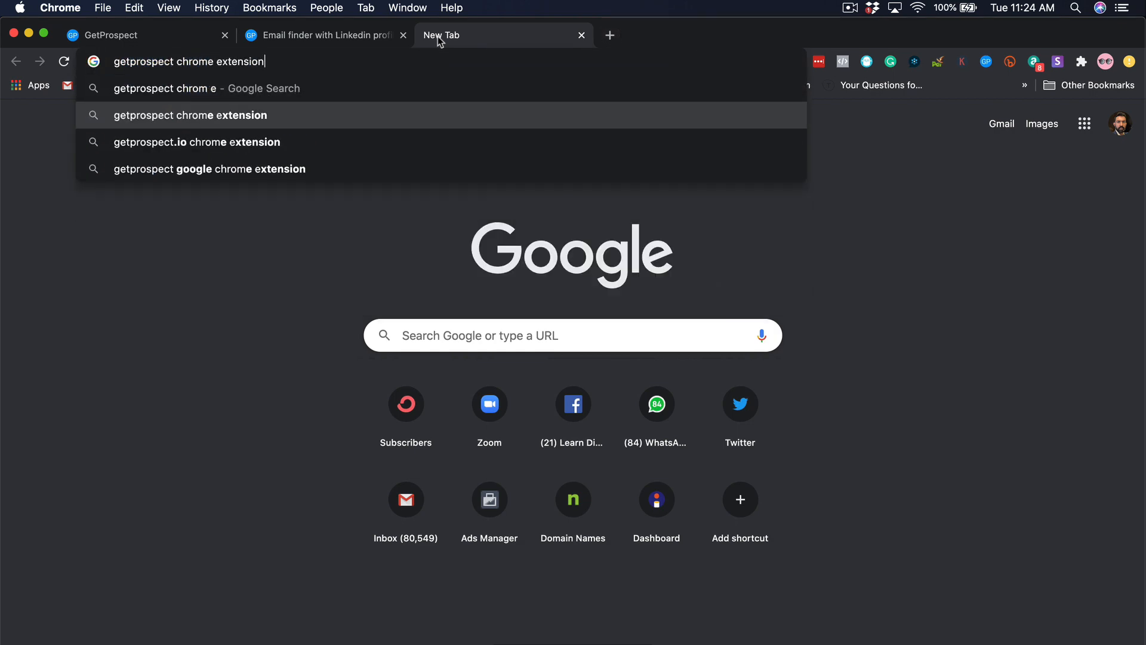
pyautogui.press('Return')
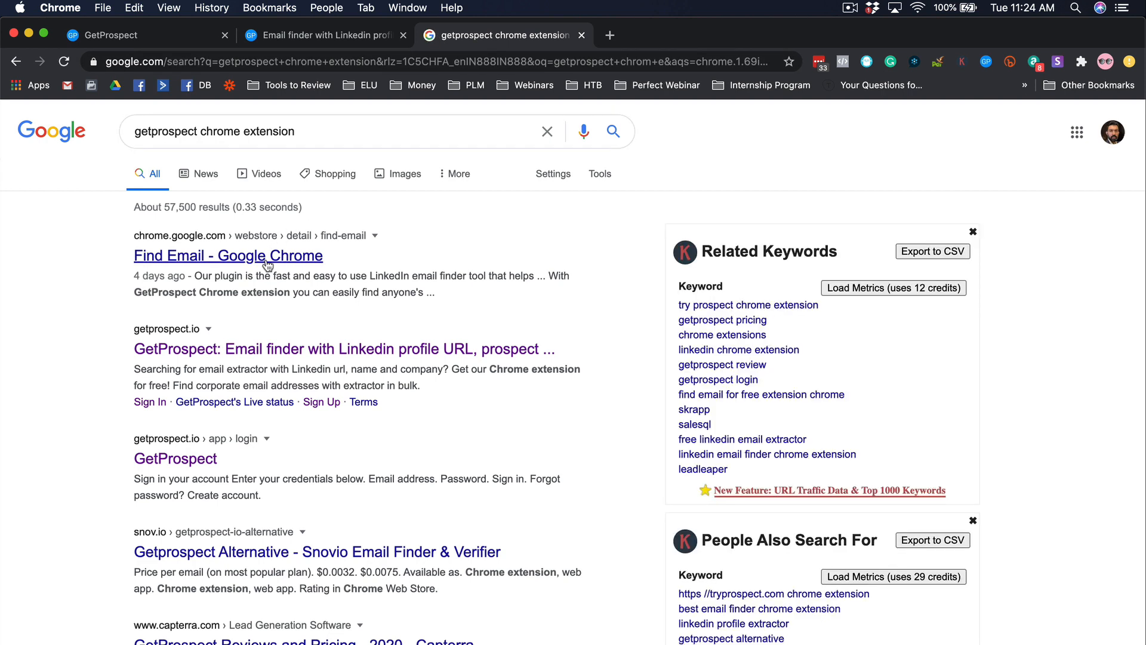
pyautogui.click(241, 258)
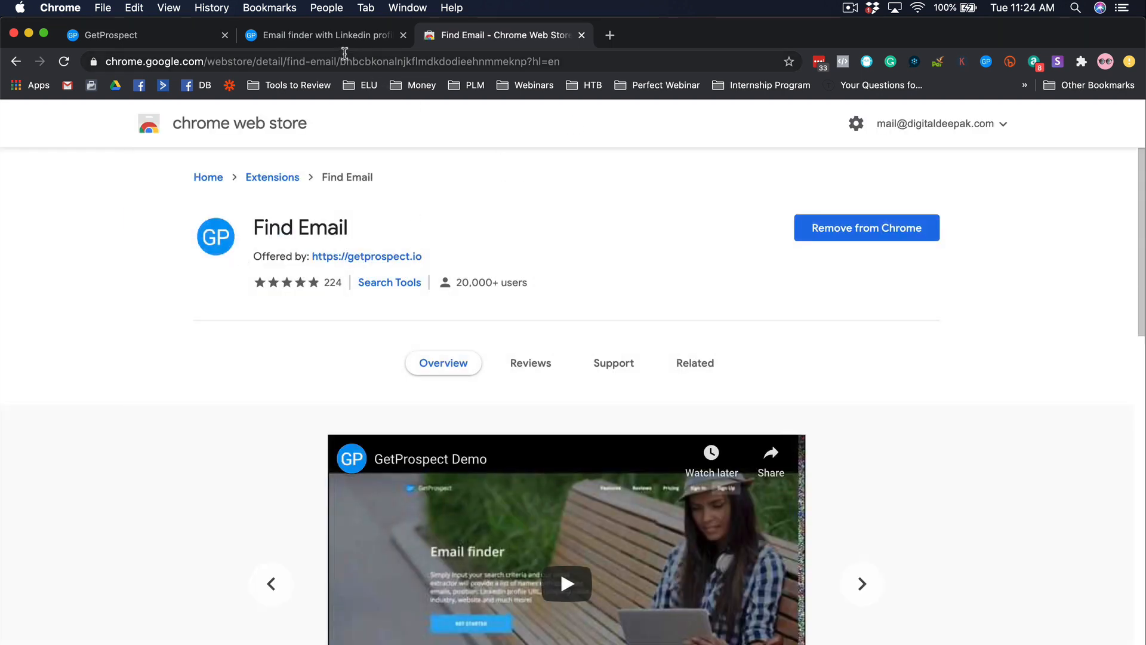
# Open linkedin.com in a new tab and go to the My Network page.
pyautogui.click(609, 35)
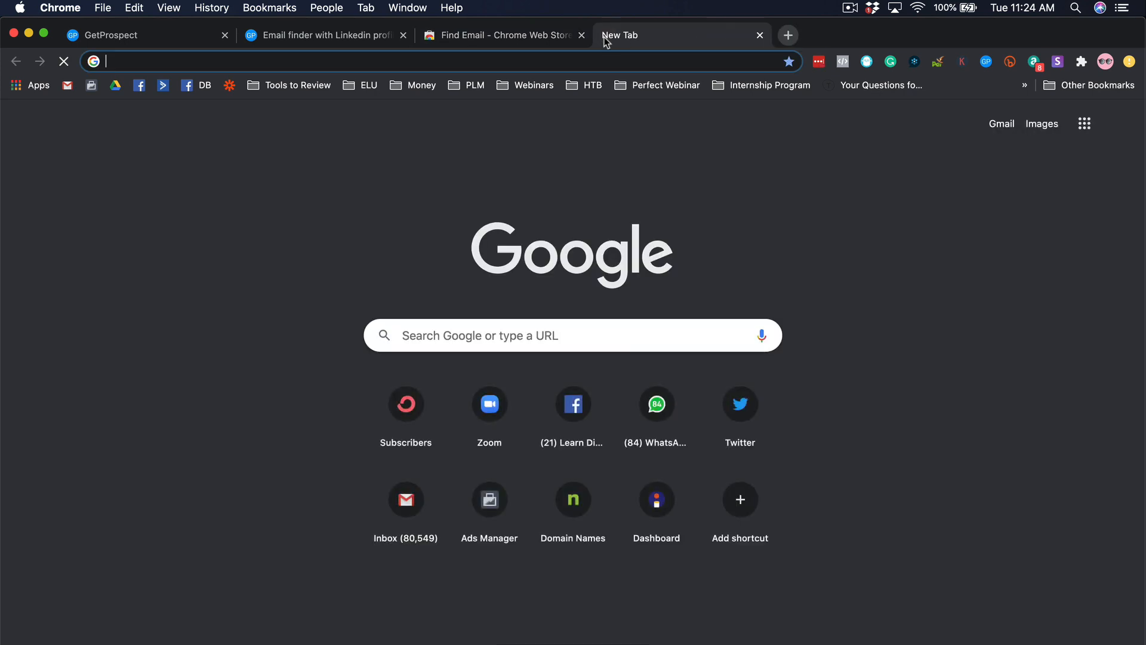
pyautogui.write('linkedin.com')
pyautogui.press('Return')
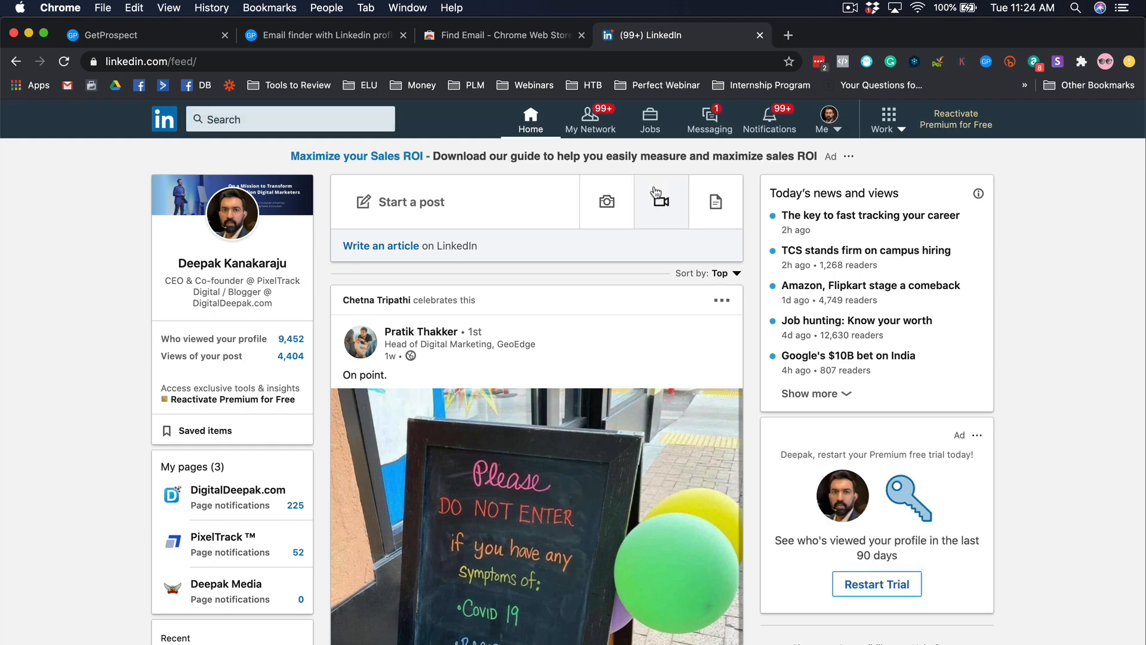
pyautogui.click(585, 122)
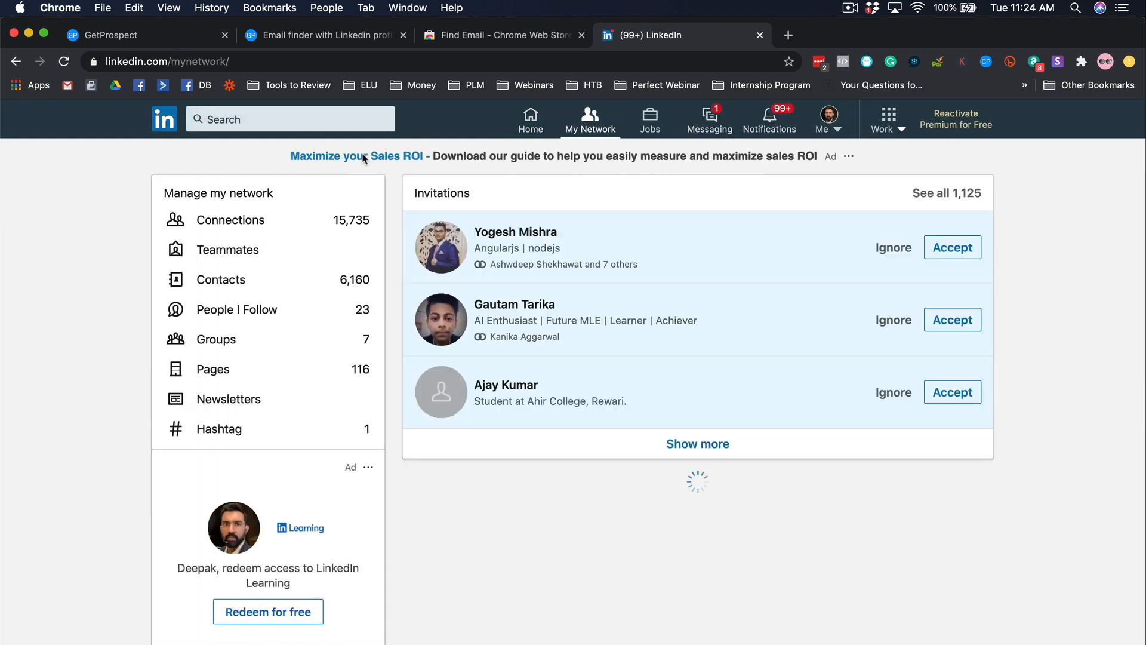
# Open the profile of the first person in the invitations, start a GetProspect email search for them, and close the search dialog.
pyautogui.click(499, 237)
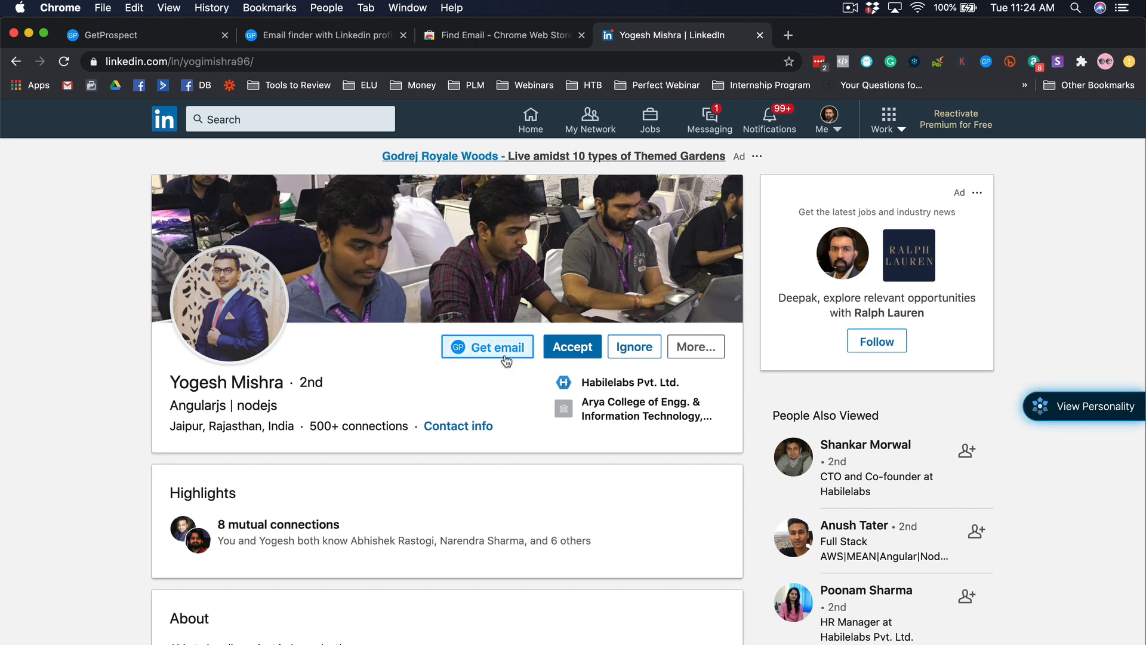
pyautogui.click(506, 360)
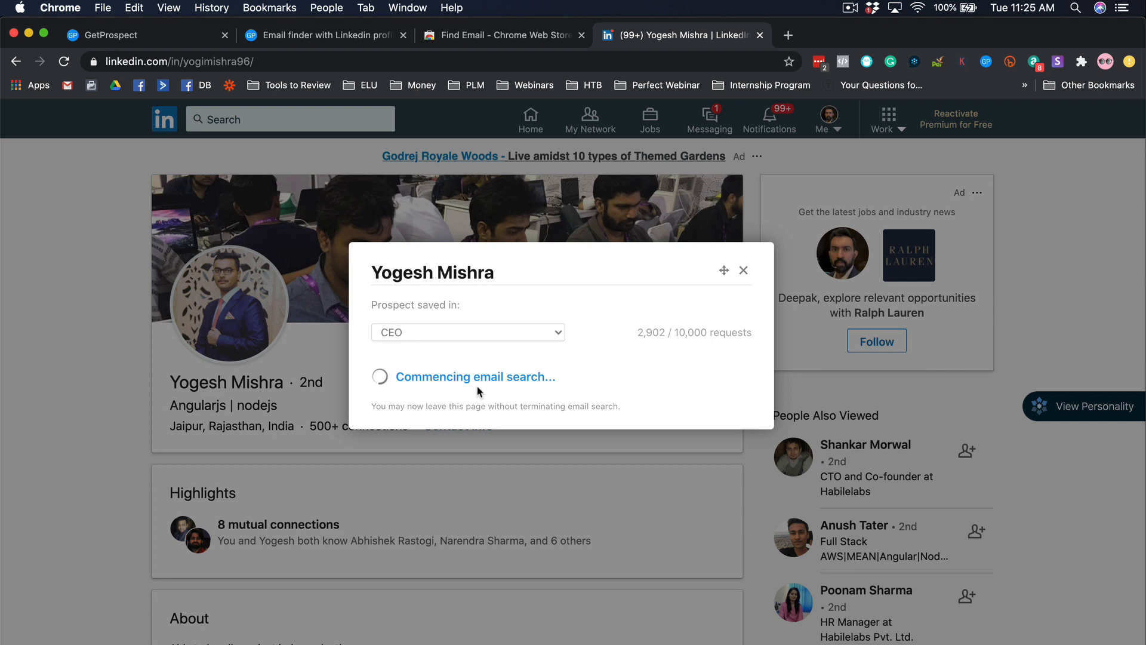
pyautogui.click(744, 273)
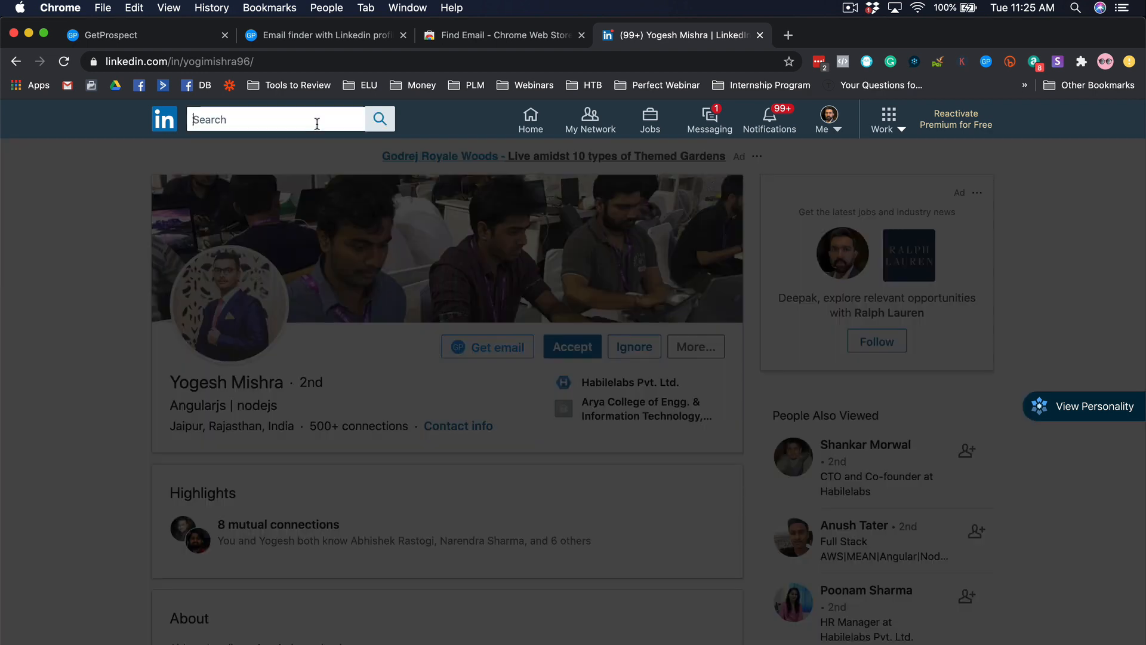
# Search LinkedIn for "social media manager".
pyautogui.click(317, 121)
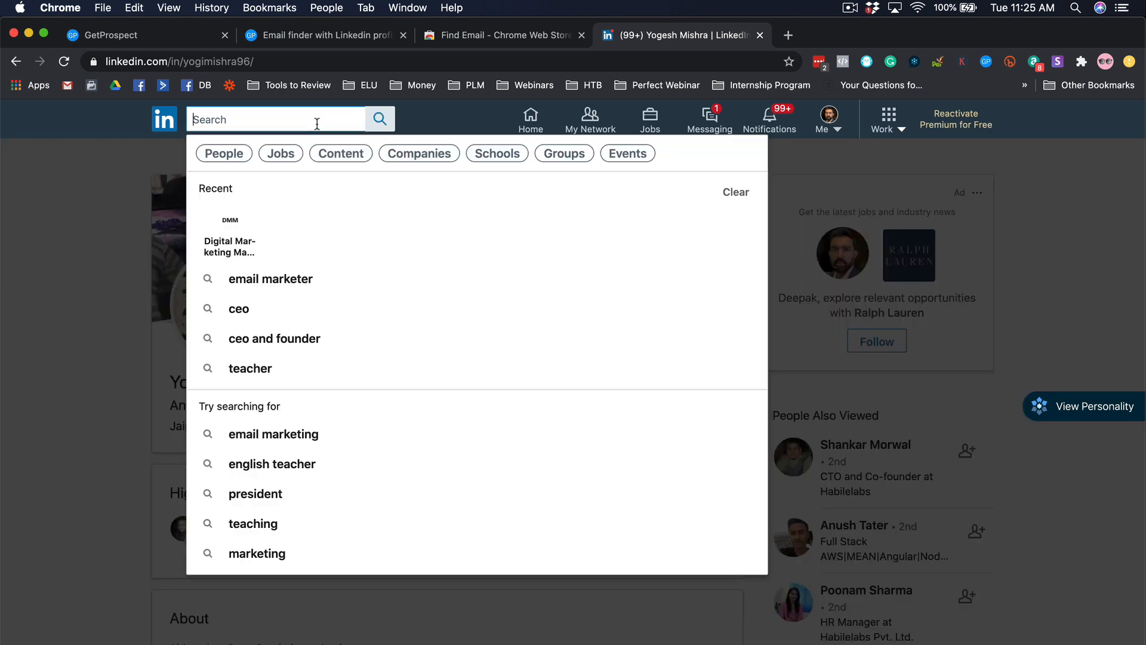
pyautogui.write('social medi')
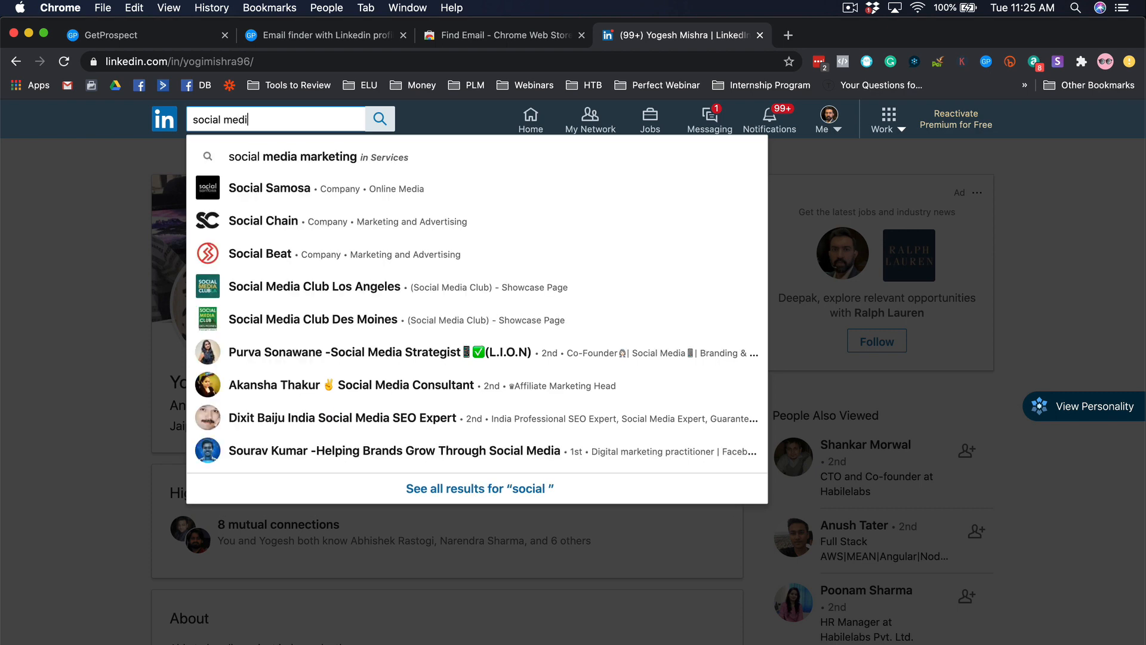
pyautogui.write('a manage')
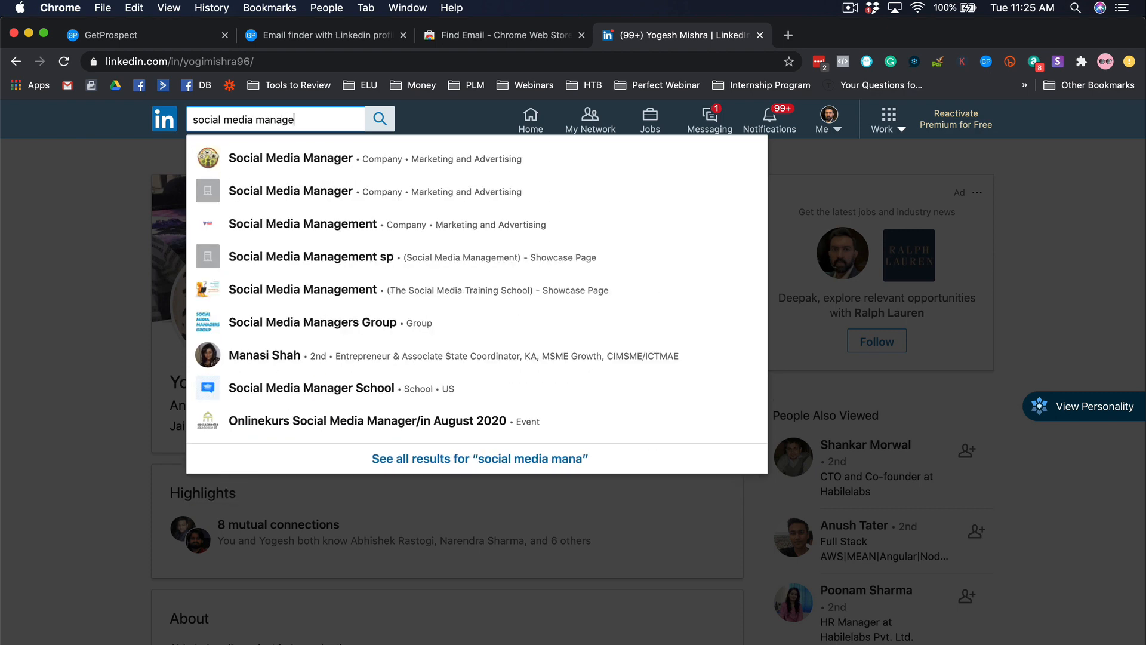
pyautogui.write('r')
pyautogui.press('Return')
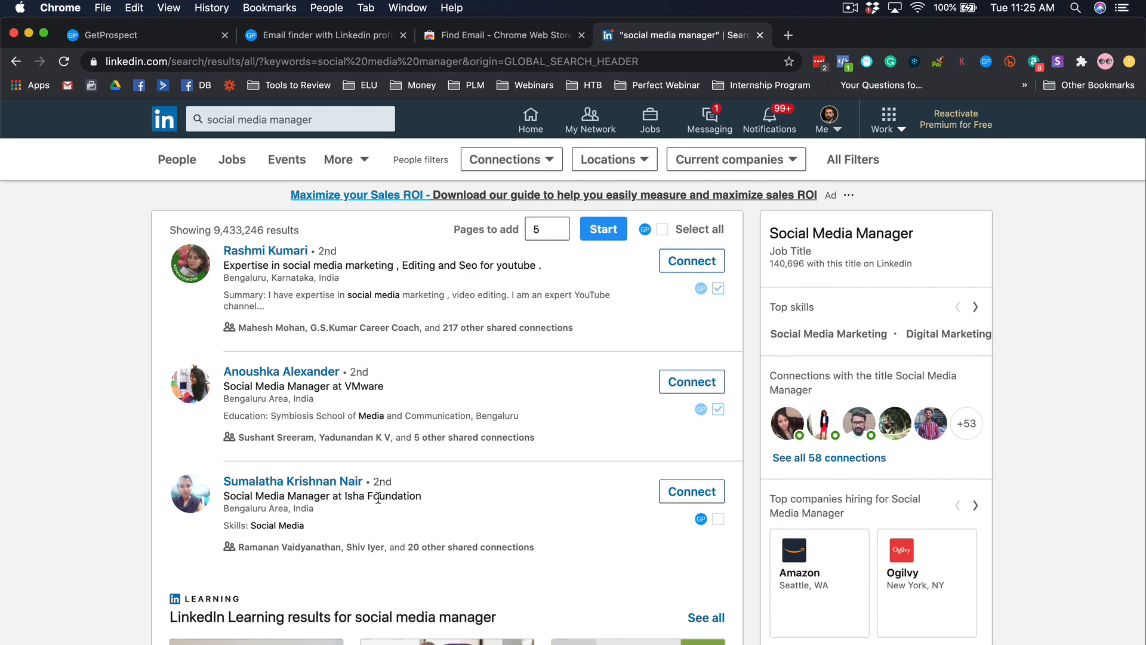
# Select the unsaved social media managers at Bworld Corporate Solutions and Isha Foundation and save them as prospects to the CEO list.
pyautogui.scroll(-12, 582, 520)
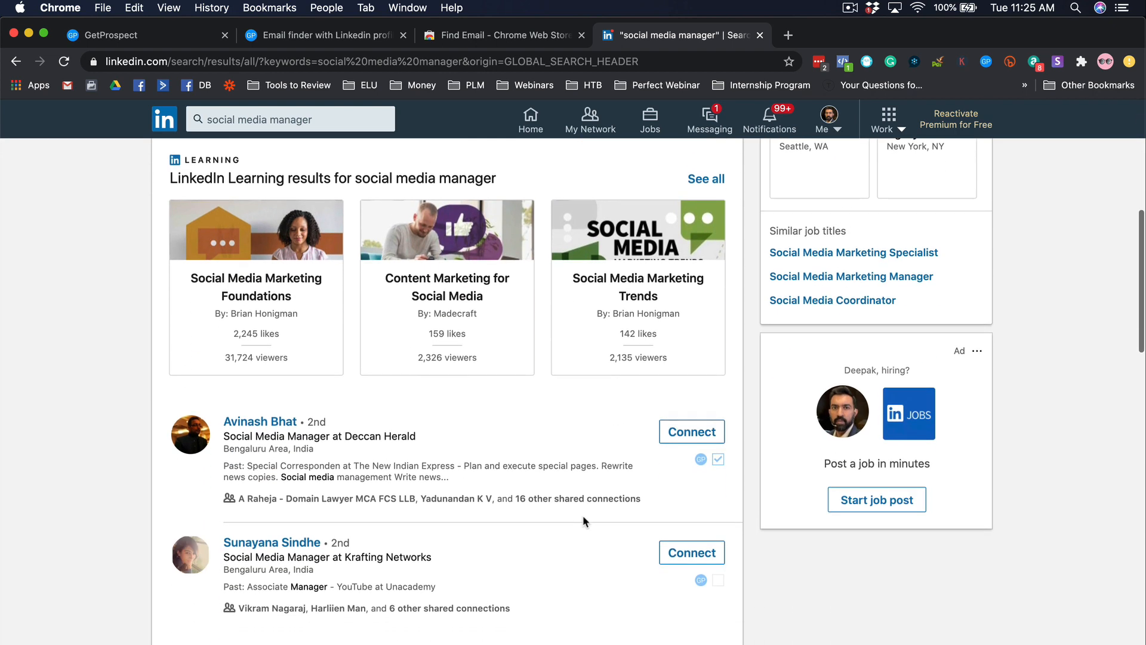
pyautogui.scroll(-8, 583, 515)
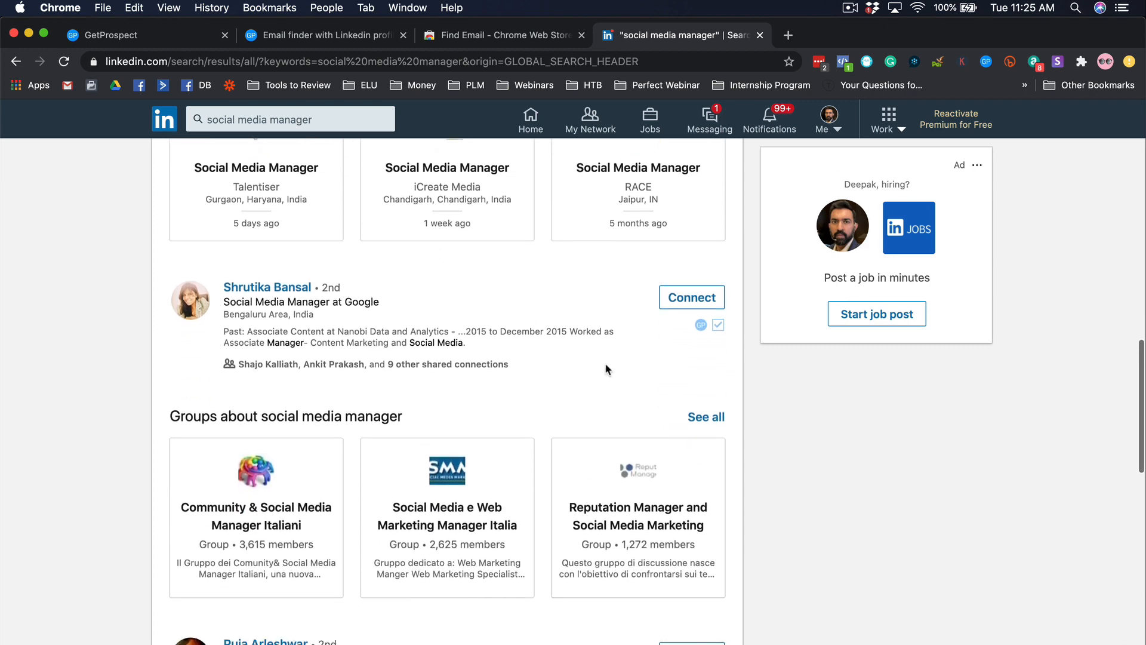
pyautogui.scroll(-5, 585, 479)
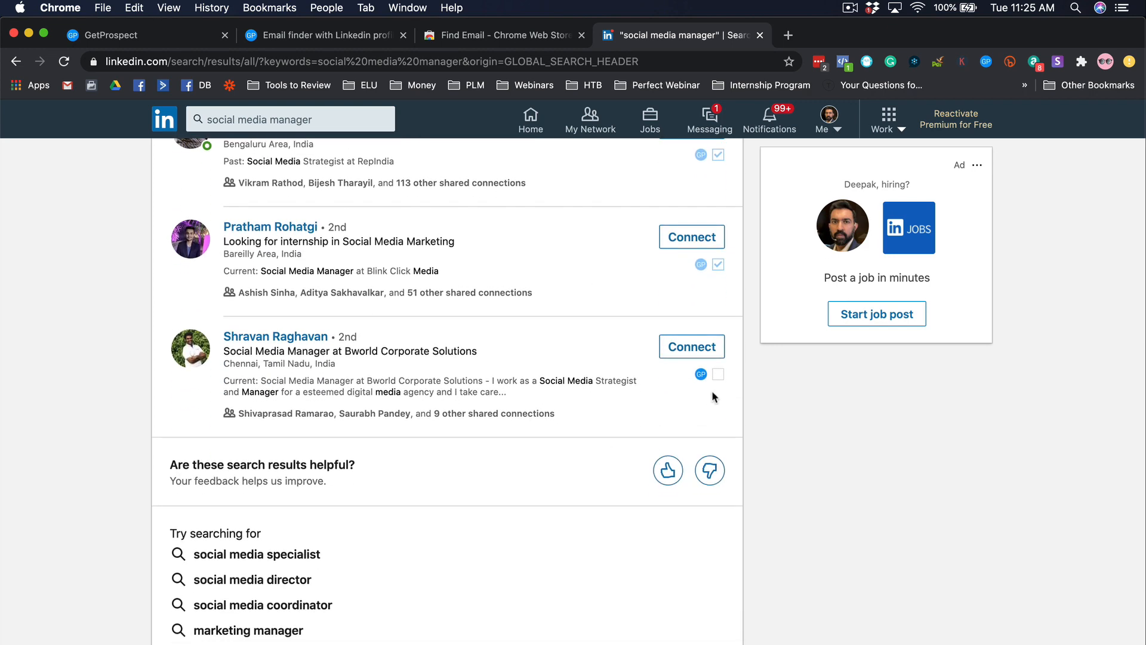
pyautogui.click(718, 374)
pyautogui.scroll(1, 639, 361)
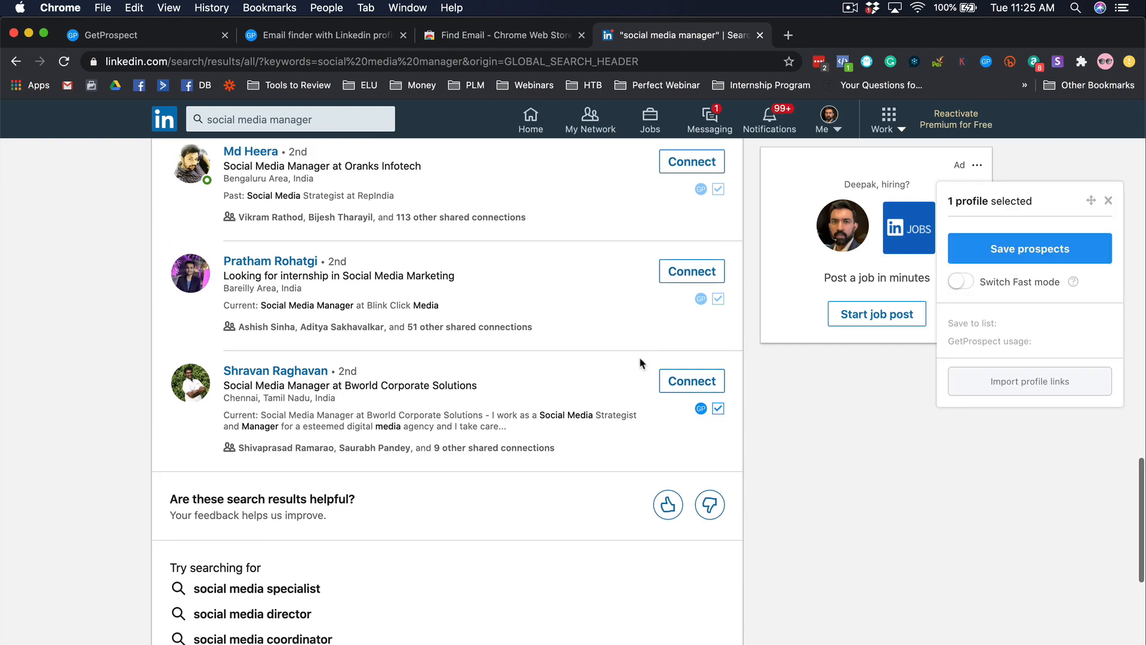
pyautogui.scroll(18, 639, 357)
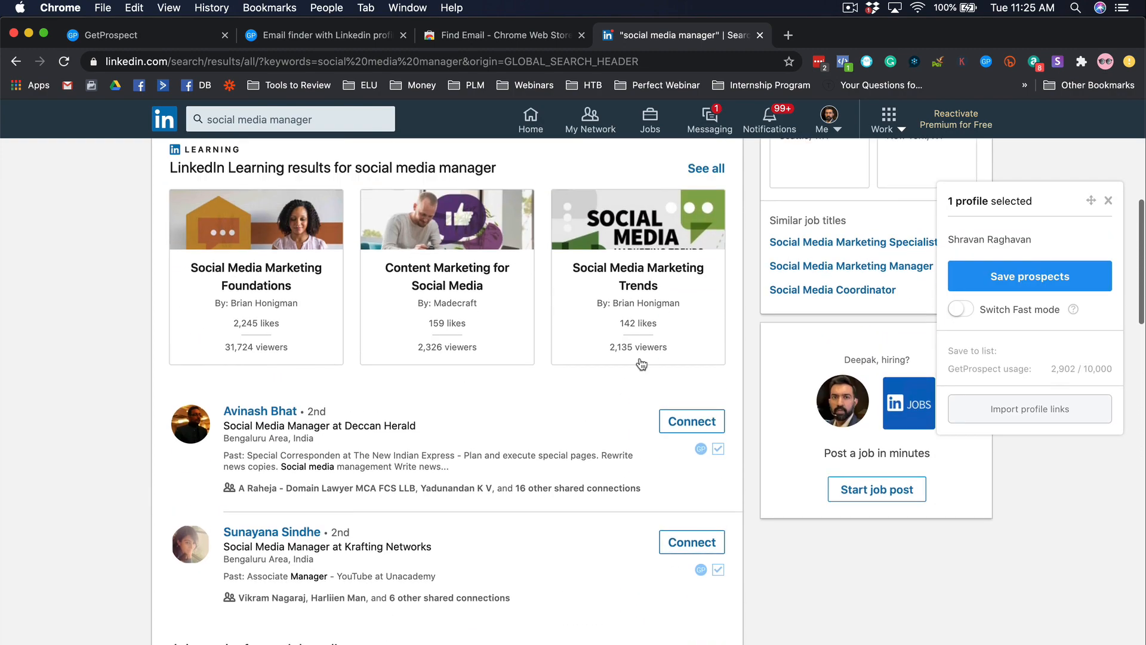
pyautogui.scroll(6, 640, 362)
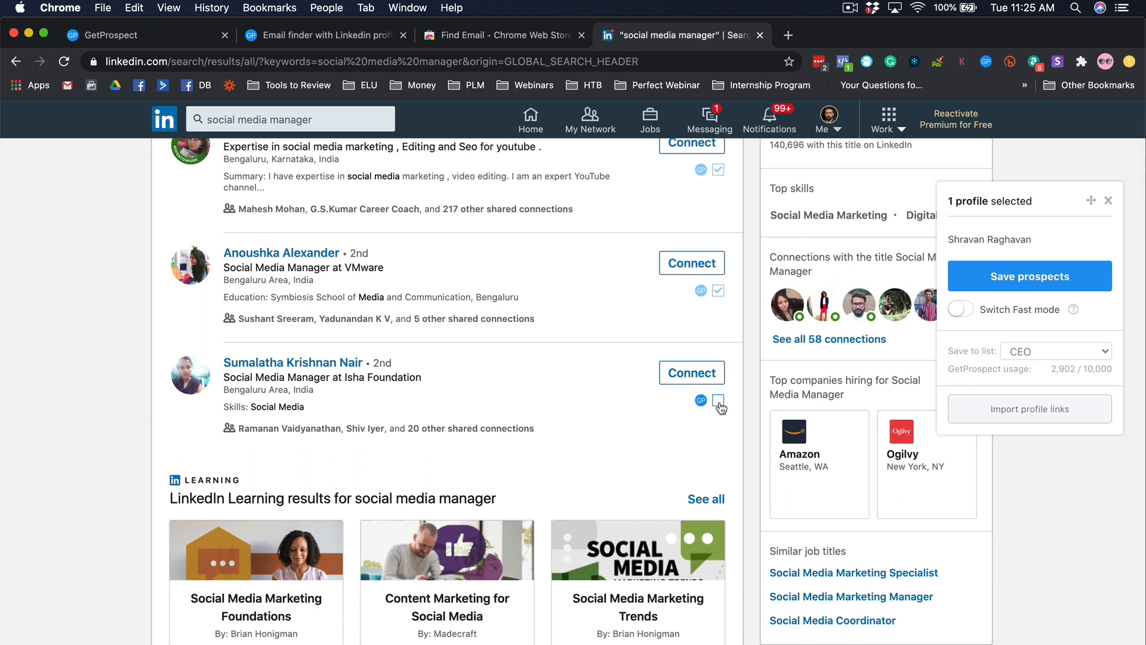
pyautogui.click(718, 400)
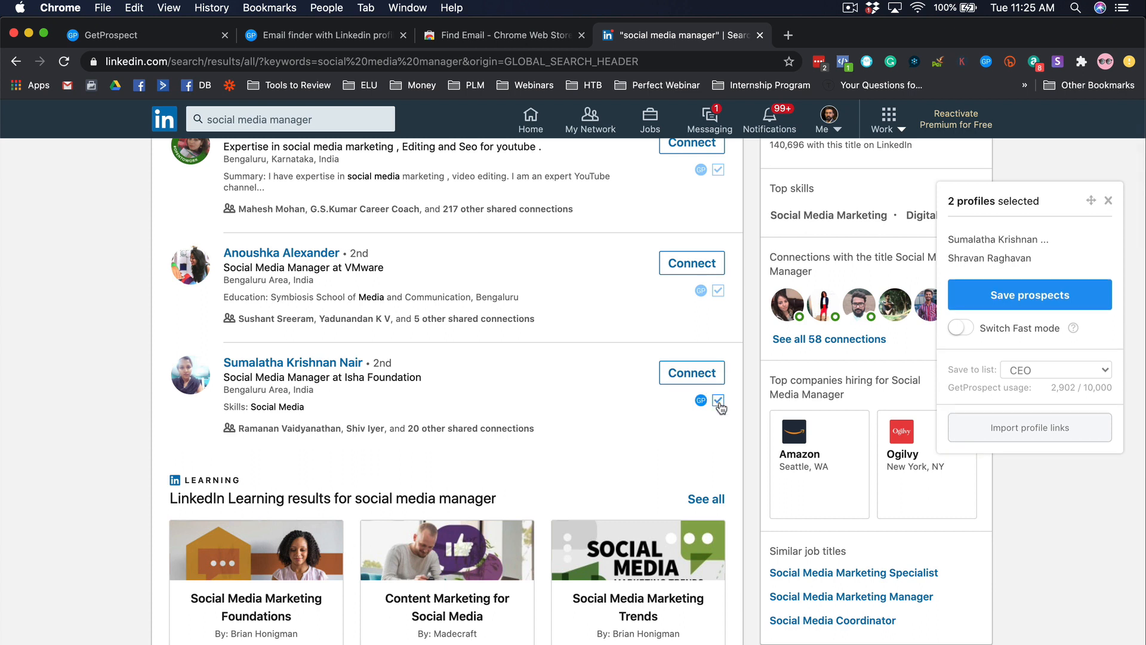
pyautogui.click(995, 299)
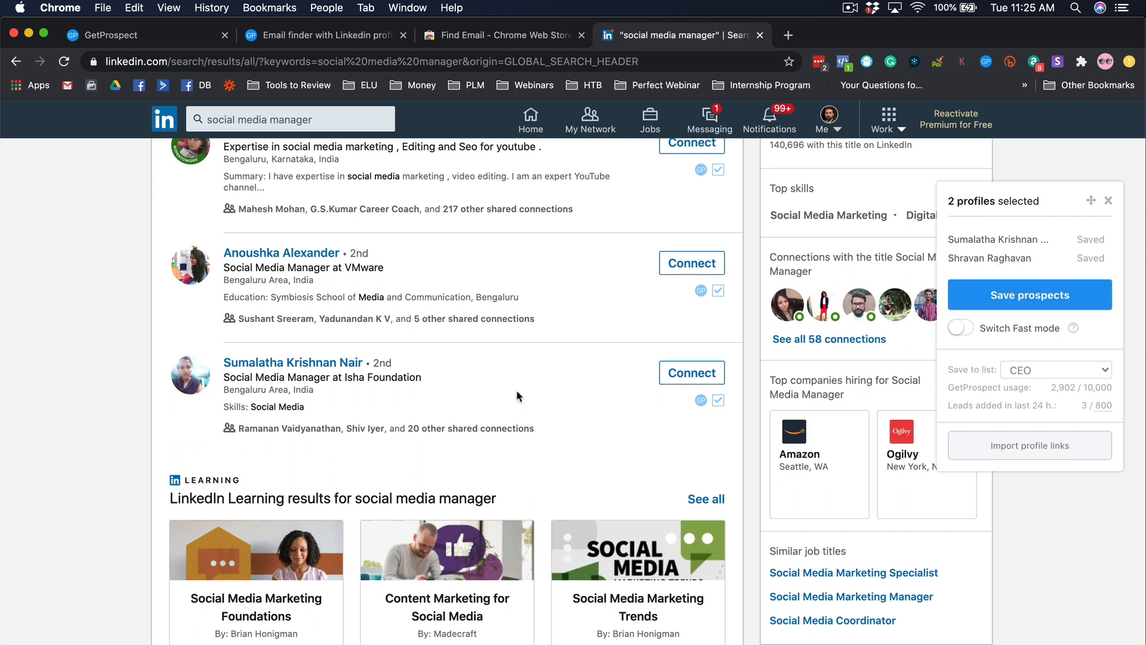
# Go to page 100 of the social media manager search results.
pyautogui.scroll(-20, 517, 394)
pyautogui.scroll(-10, 517, 394)
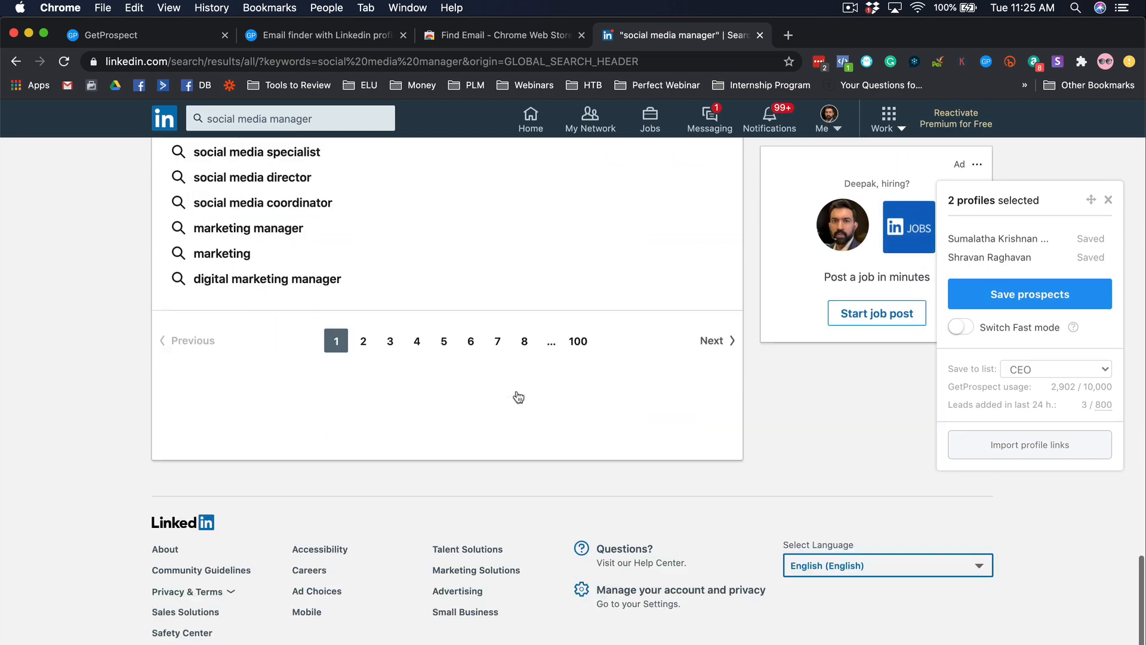
pyautogui.click(575, 345)
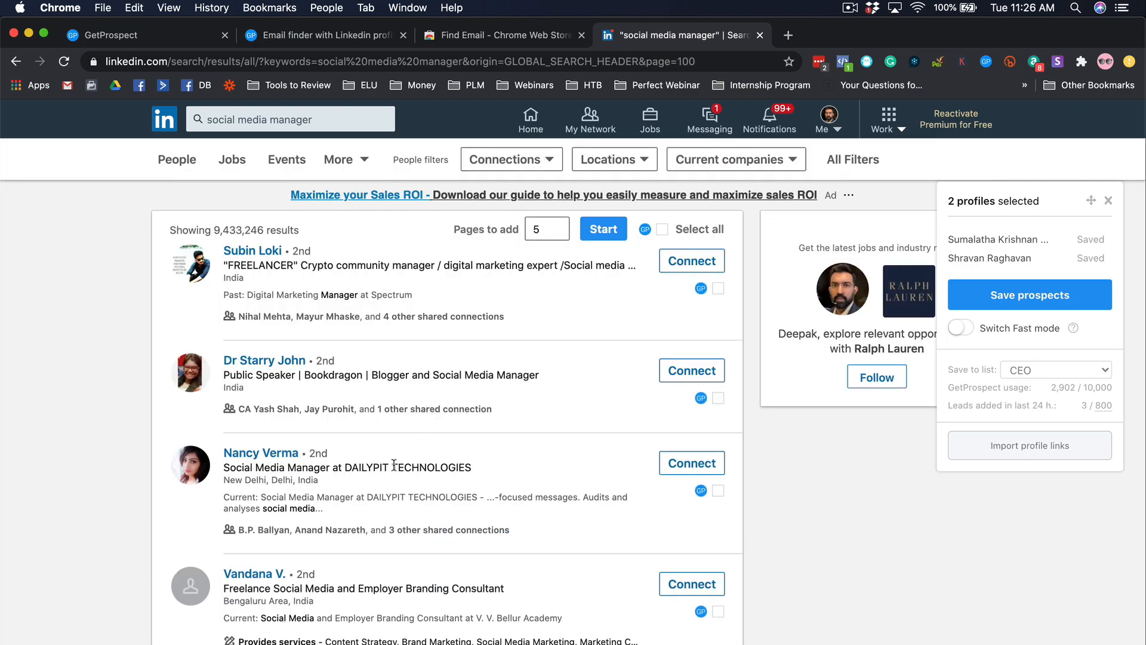
# Select all profiles on this results page and save them as prospects to the Social Media Manager list.
pyautogui.scroll(-20, 394, 465)
pyautogui.scroll(4, 394, 466)
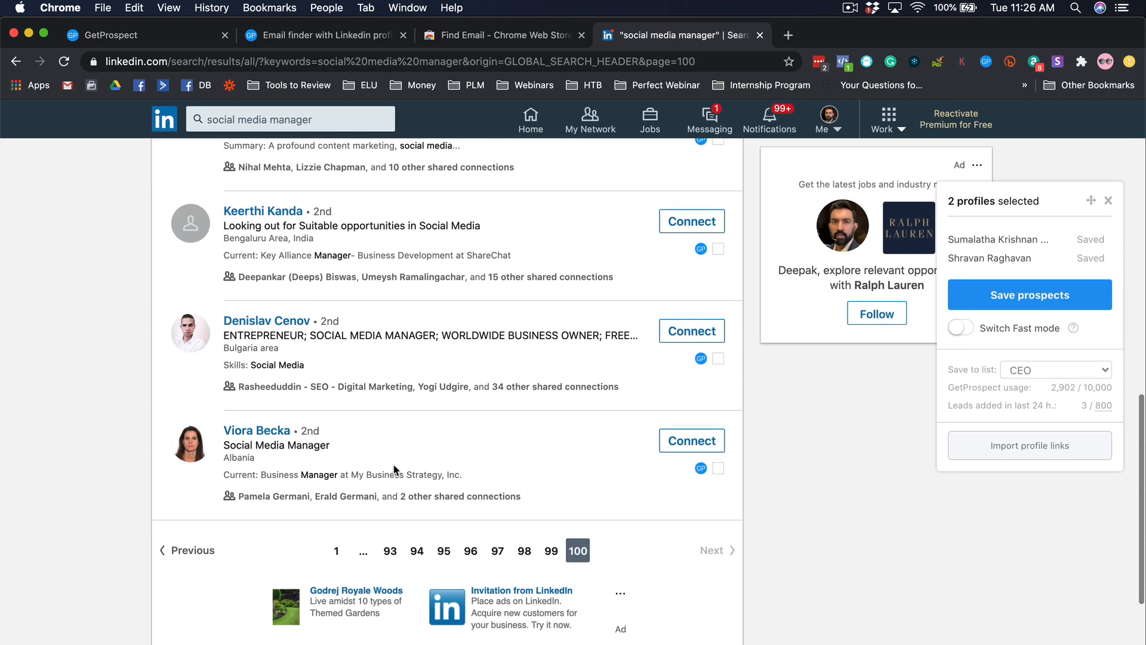
pyautogui.scroll(15, 394, 469)
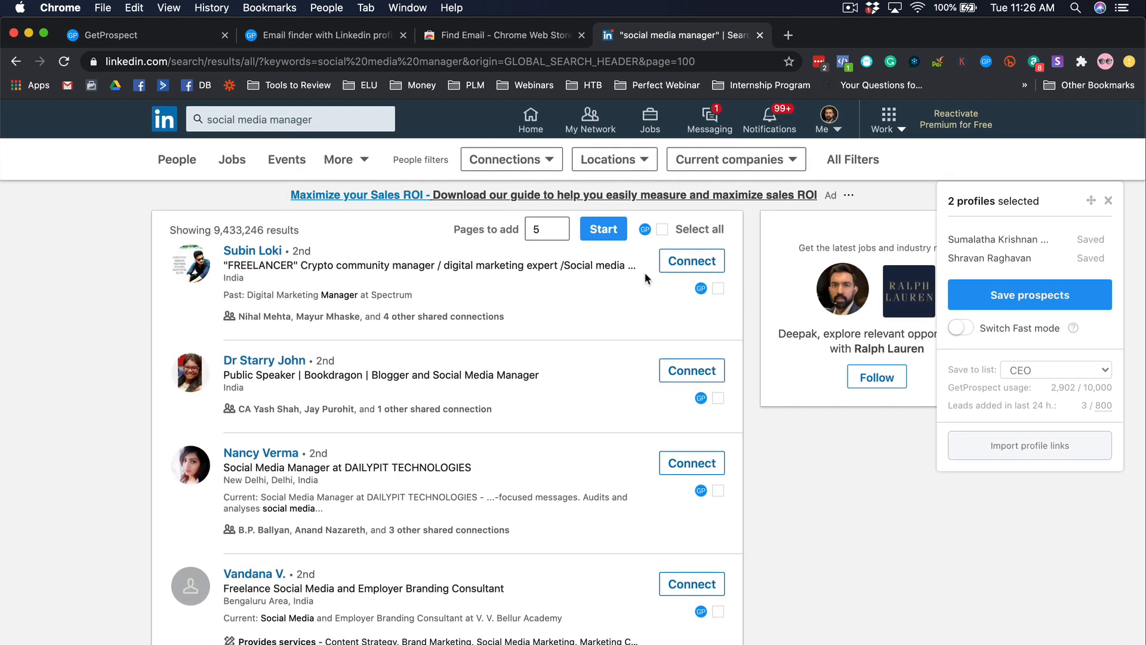
pyautogui.click(662, 230)
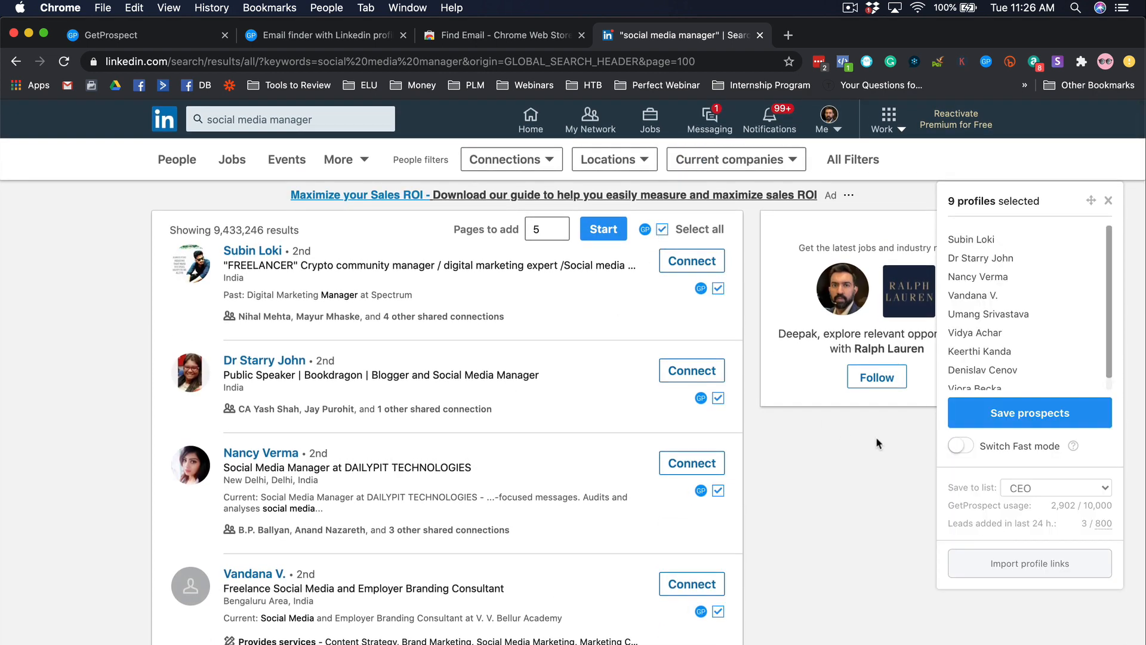
pyautogui.click(1050, 488)
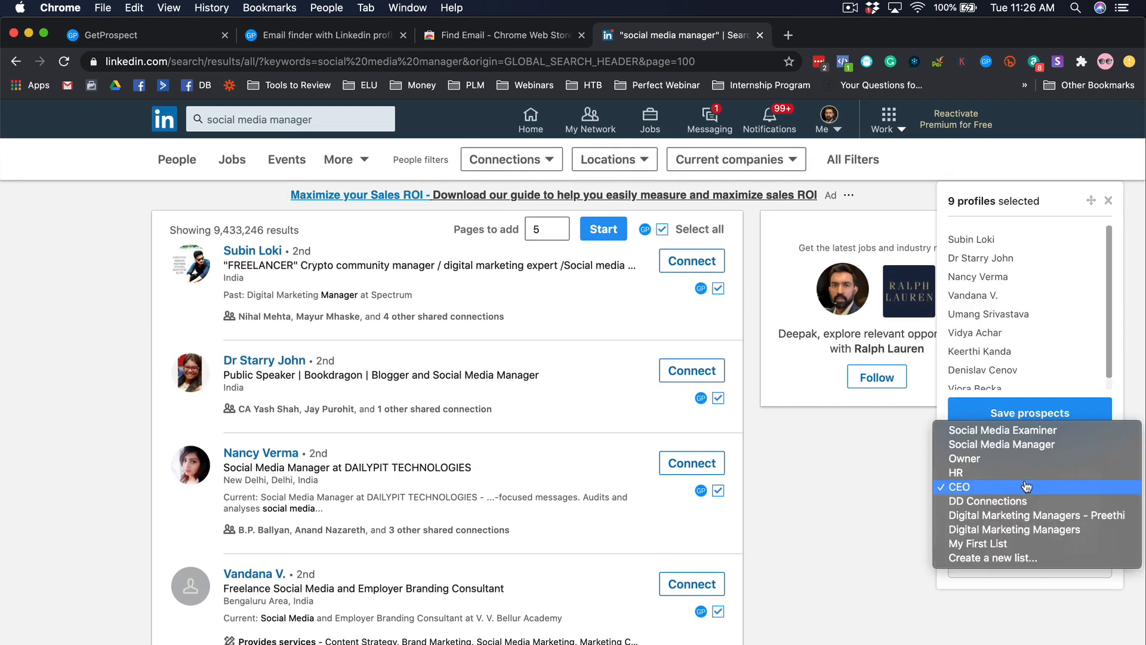
pyautogui.click(1026, 445)
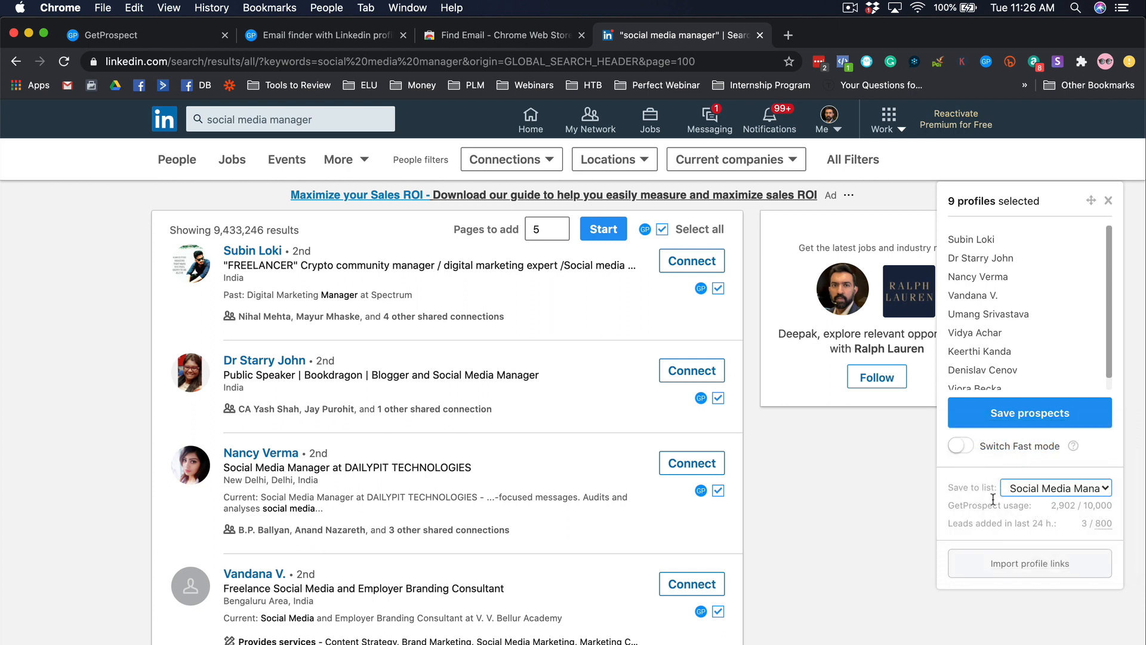
pyautogui.click(1003, 424)
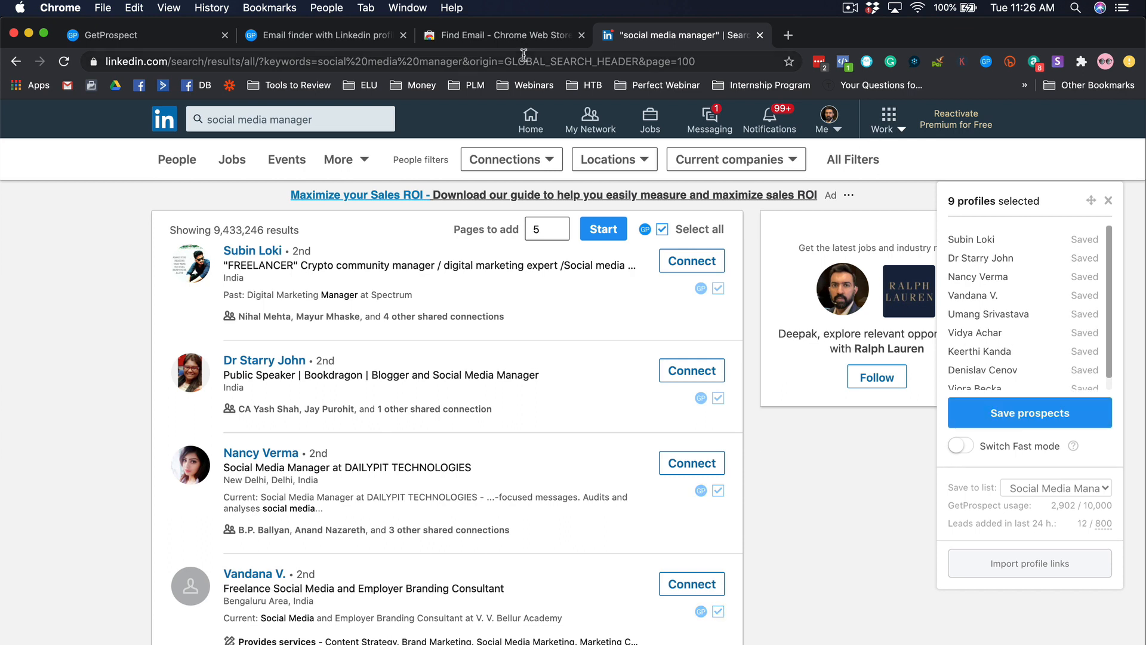
# Switch to the GetProspect site, sign in to the web app, and open the Social Media Manager list of leads.
pyautogui.click(277, 37)
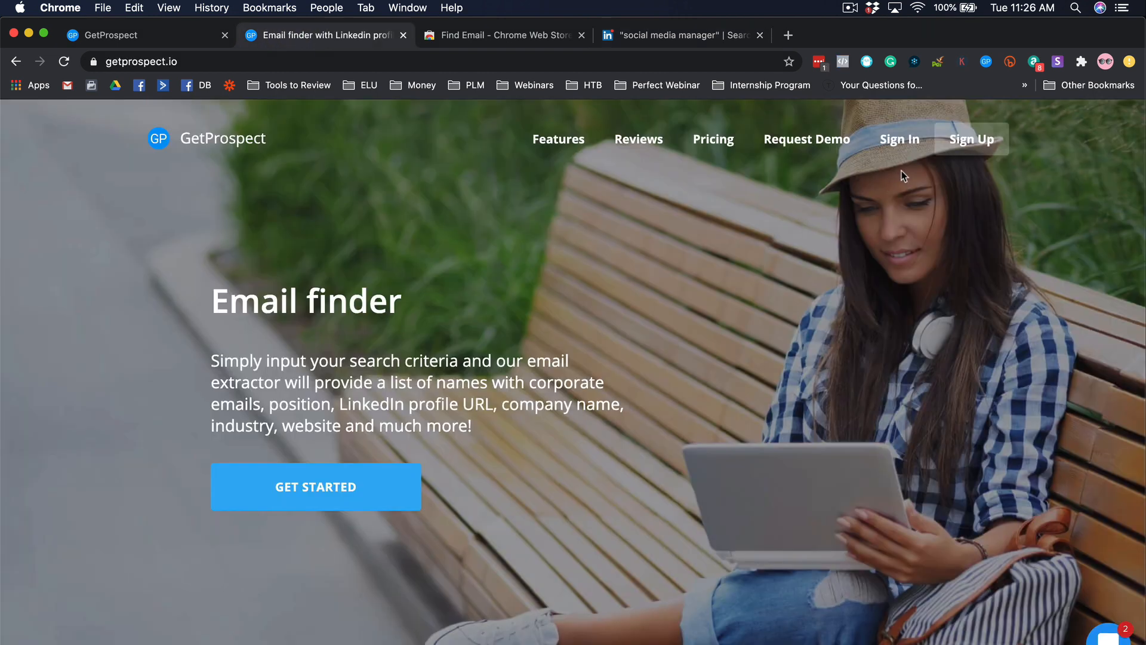
pyautogui.click(913, 151)
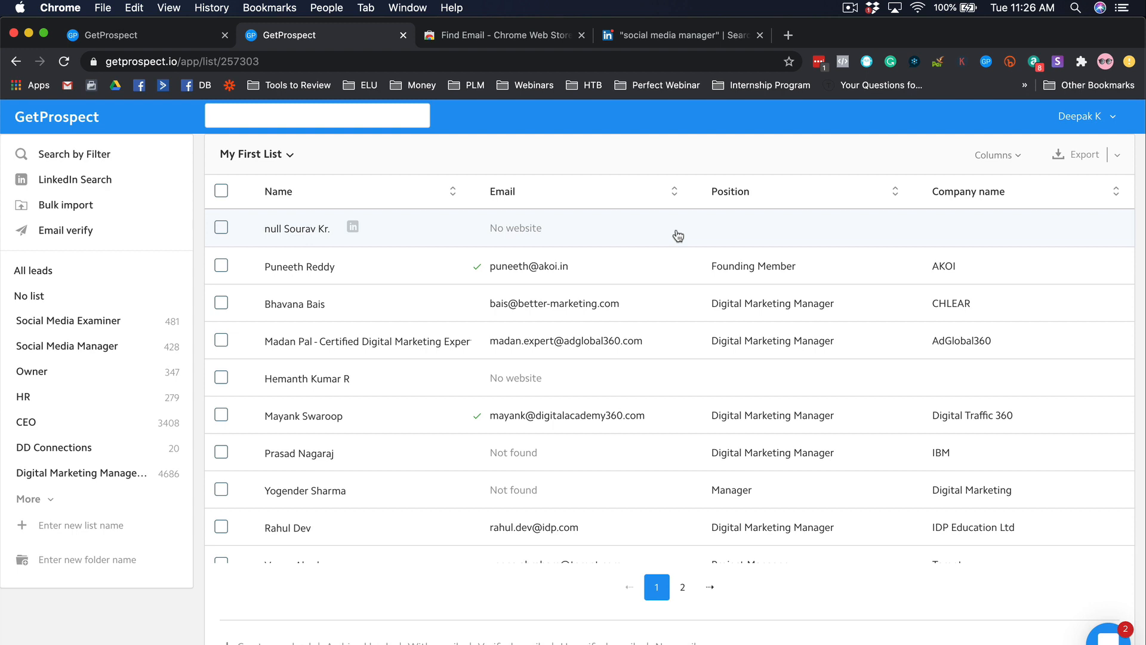
pyautogui.click(117, 351)
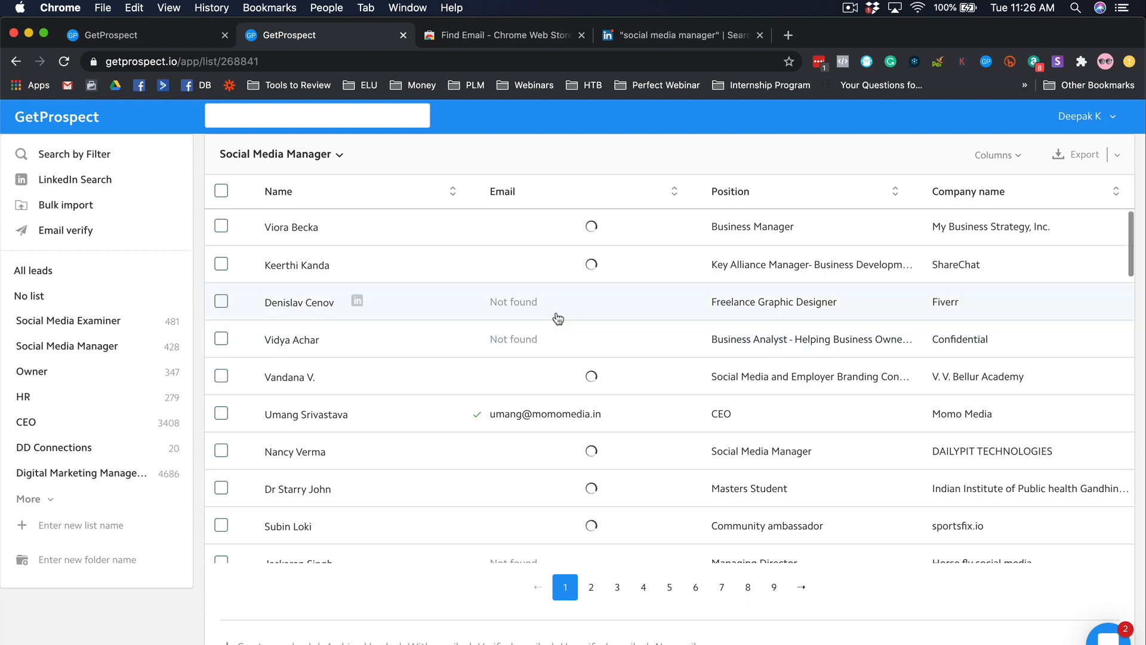
# Look through the leads in the Social Media Manager list to check their email lookup results.
pyautogui.scroll(-5, 558, 320)
pyautogui.scroll(5, 558, 319)
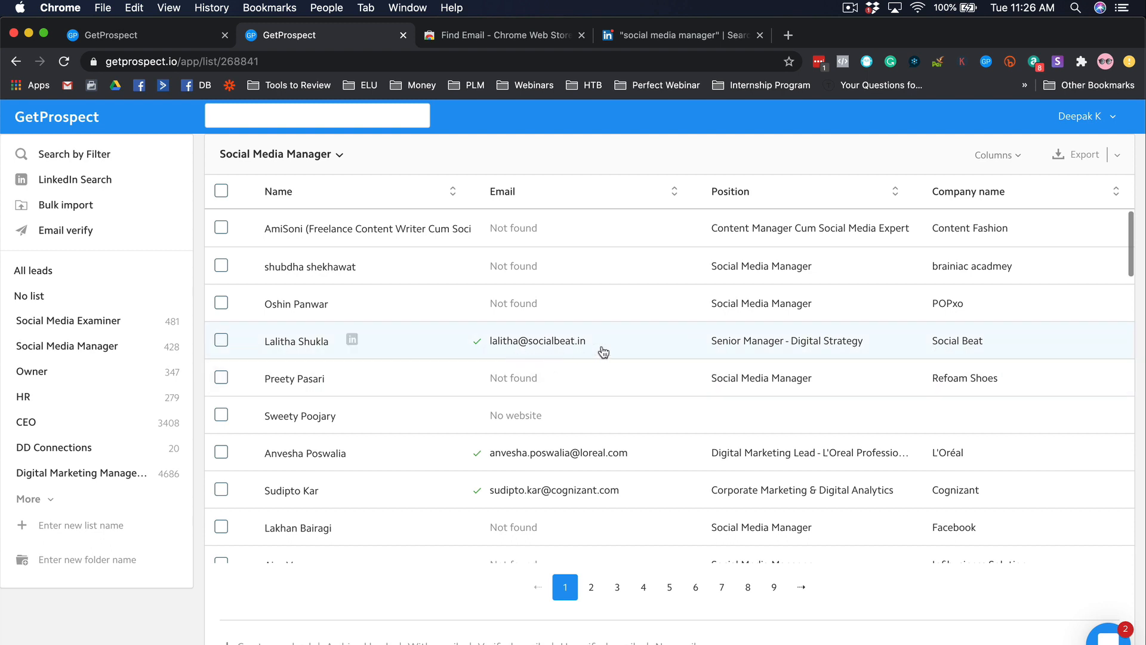
pyautogui.moveTo(478, 347)
pyautogui.scroll(-1, 502, 332)
pyautogui.scroll(-10, 502, 333)
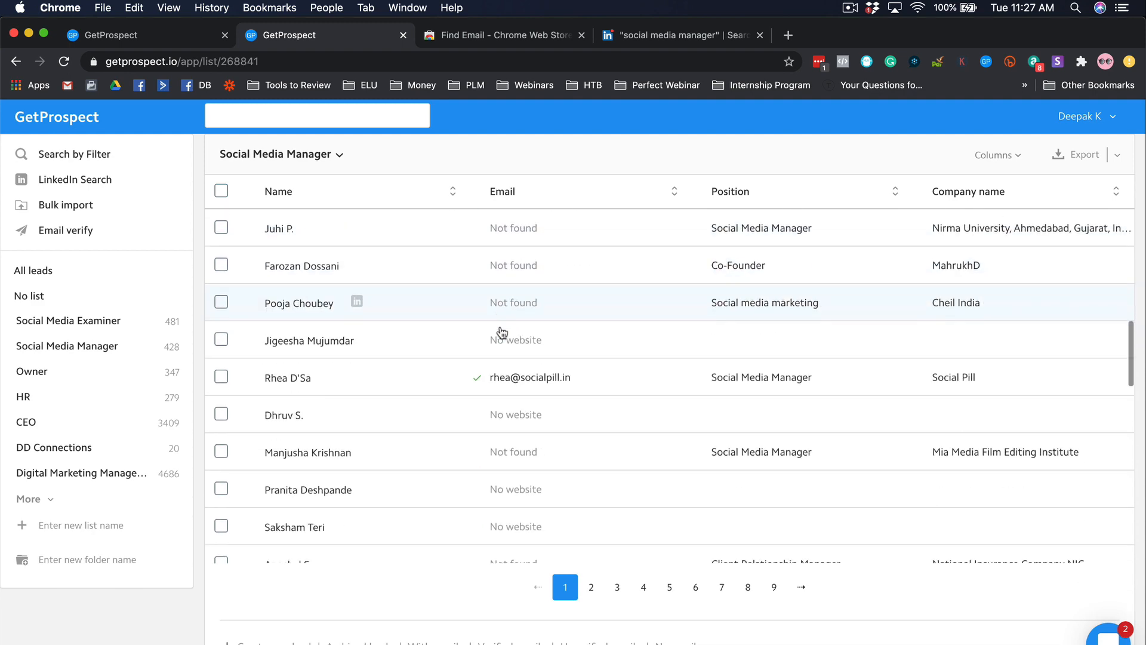
pyautogui.scroll(10, 502, 333)
pyautogui.scroll(5, 501, 332)
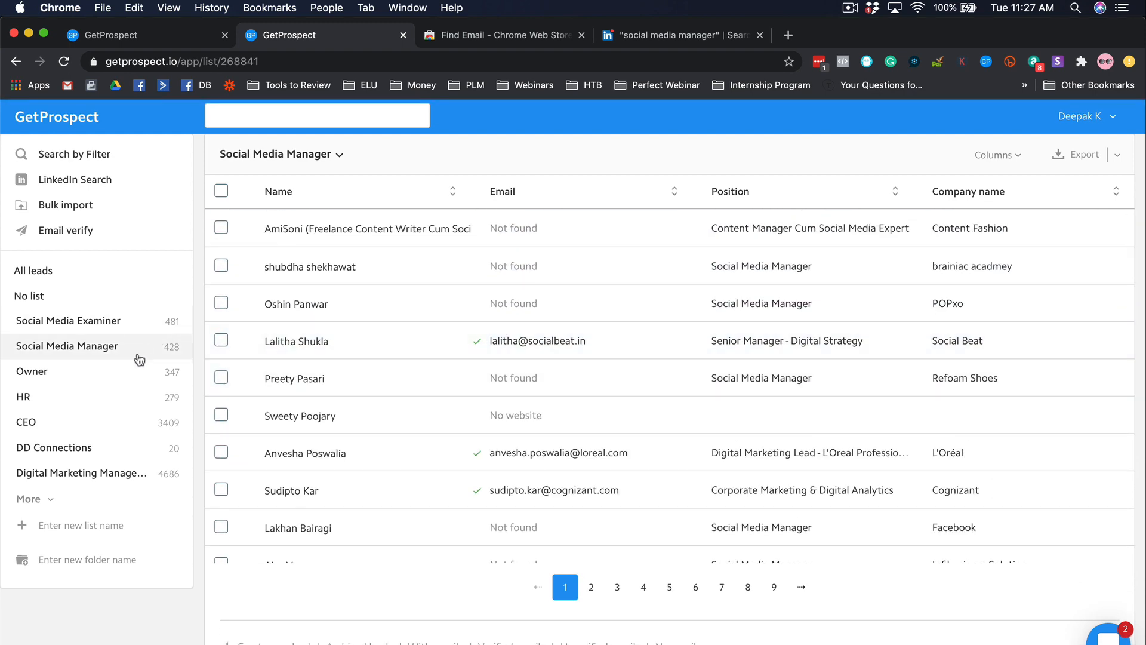
# Open the CEO list and export all its leads, plus a separate export of only the verified ones.
pyautogui.click(126, 431)
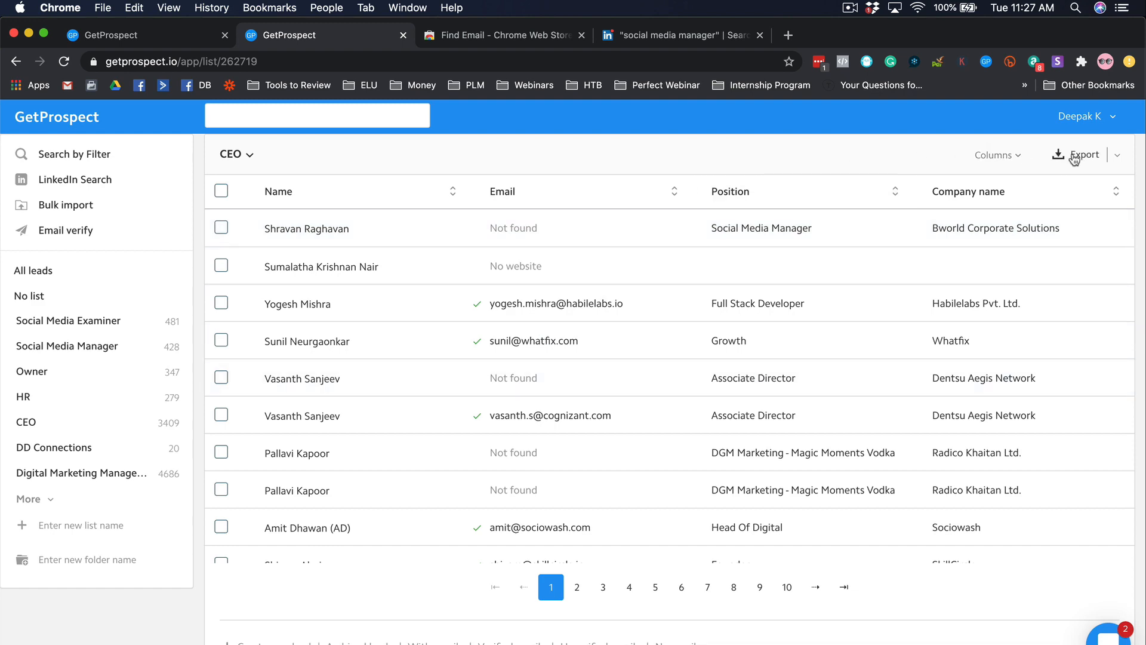
pyautogui.click(1074, 157)
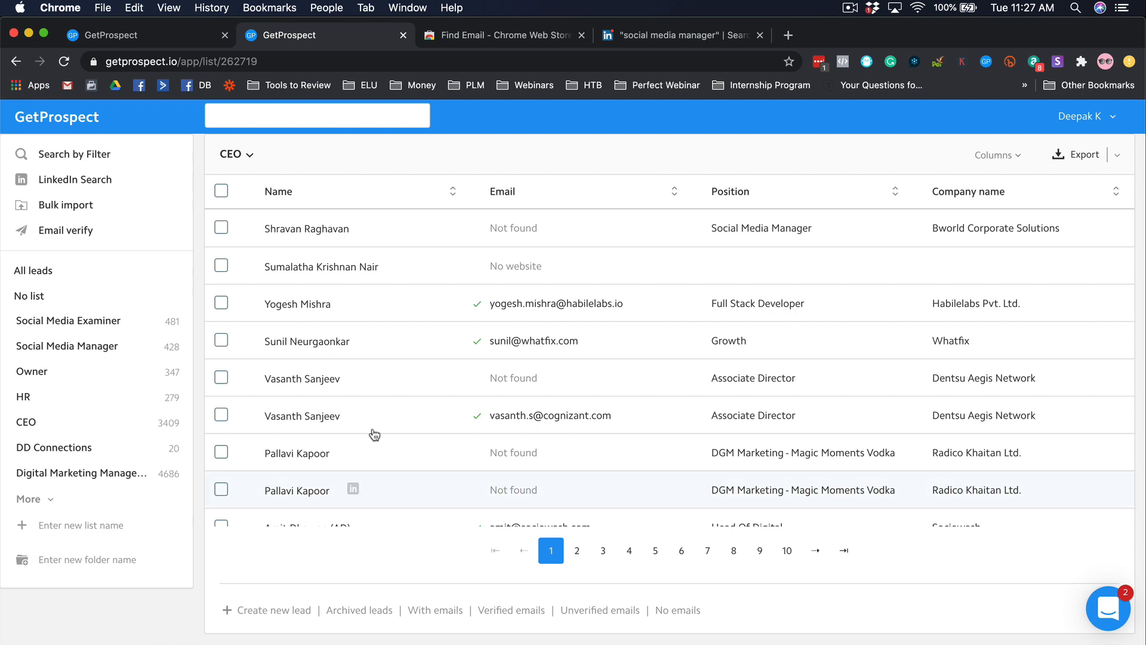
pyautogui.click(1117, 157)
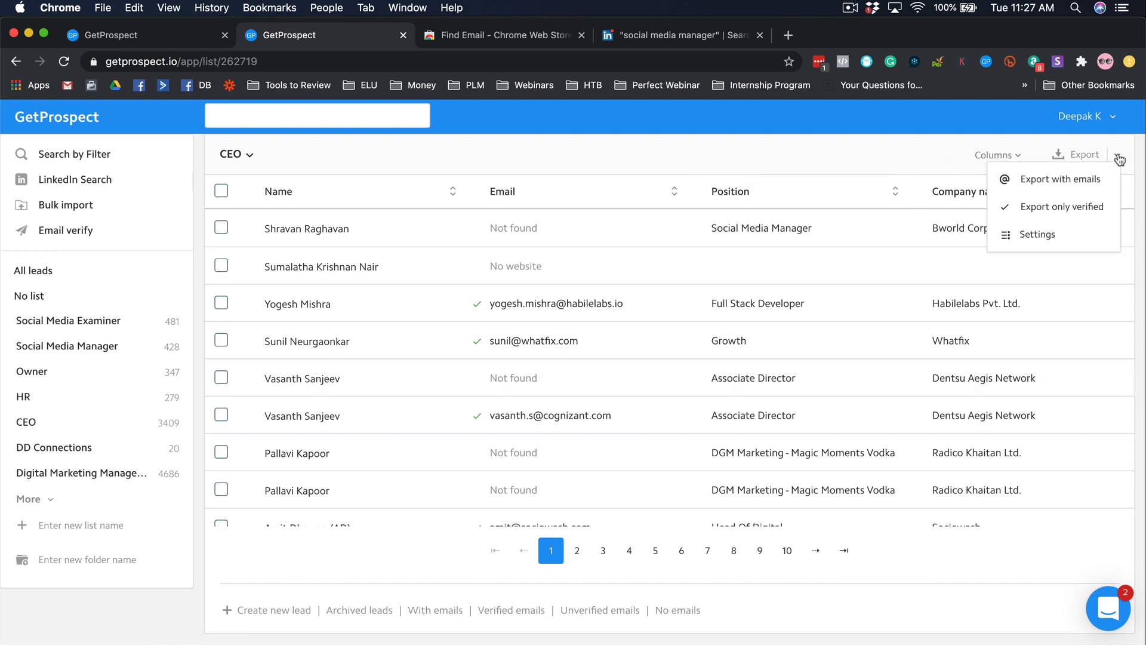
pyautogui.click(1083, 208)
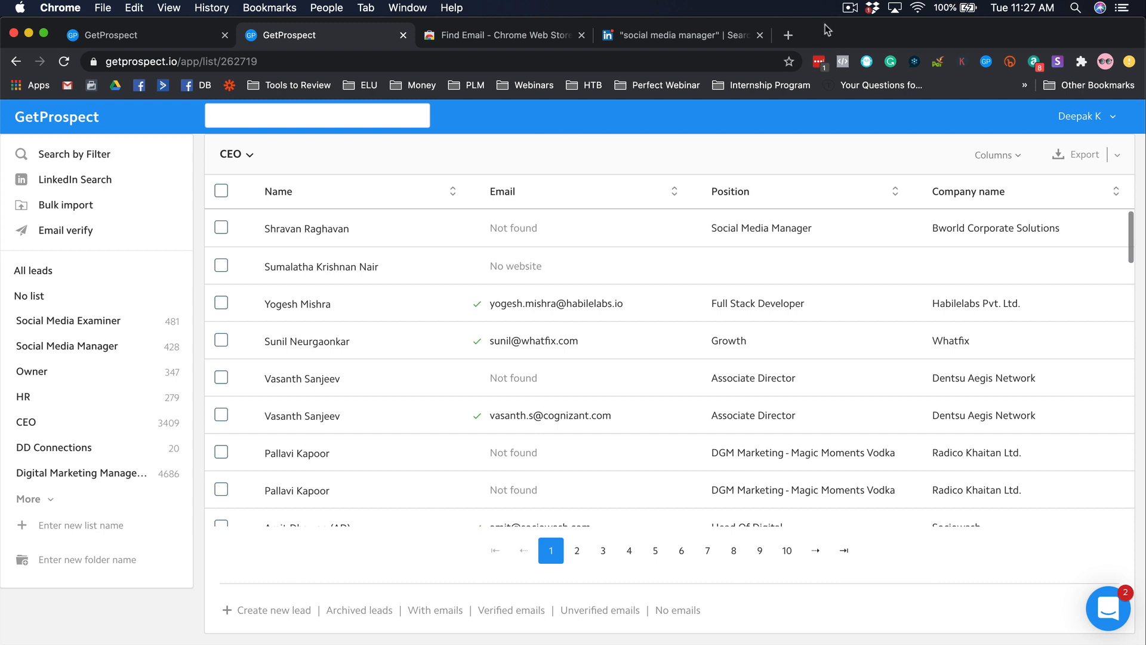
# Switch to Google Drive in a new tab and upload the exported file CEO 2020-07-14 (1).xlsx from Downloads.
pyautogui.click(788, 35)
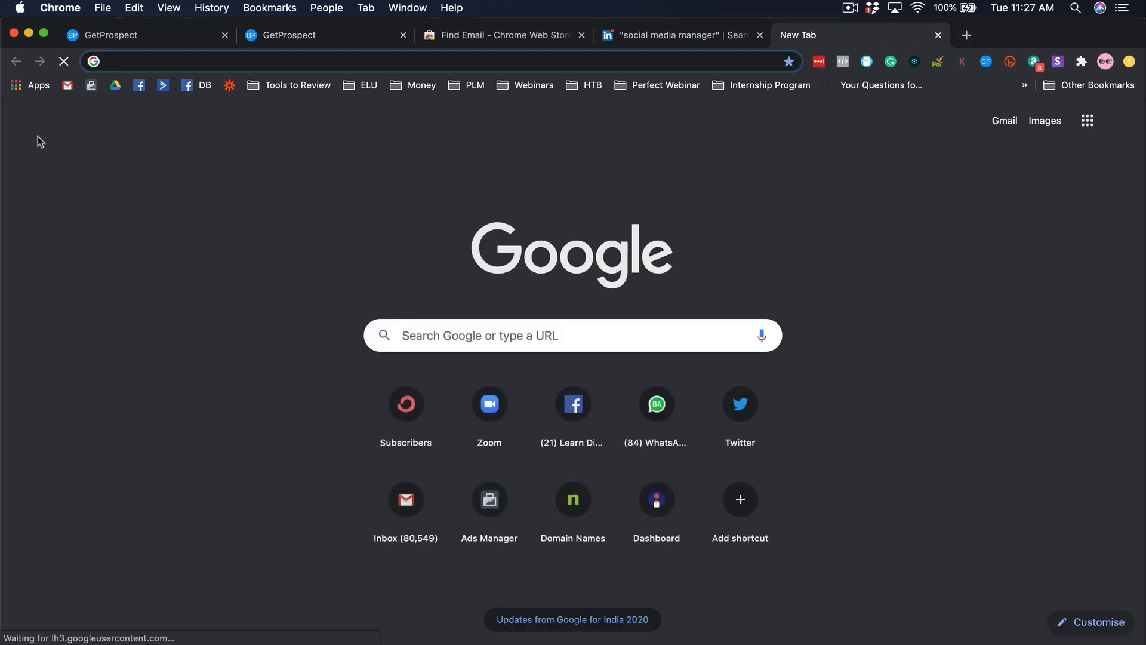
pyautogui.click(116, 86)
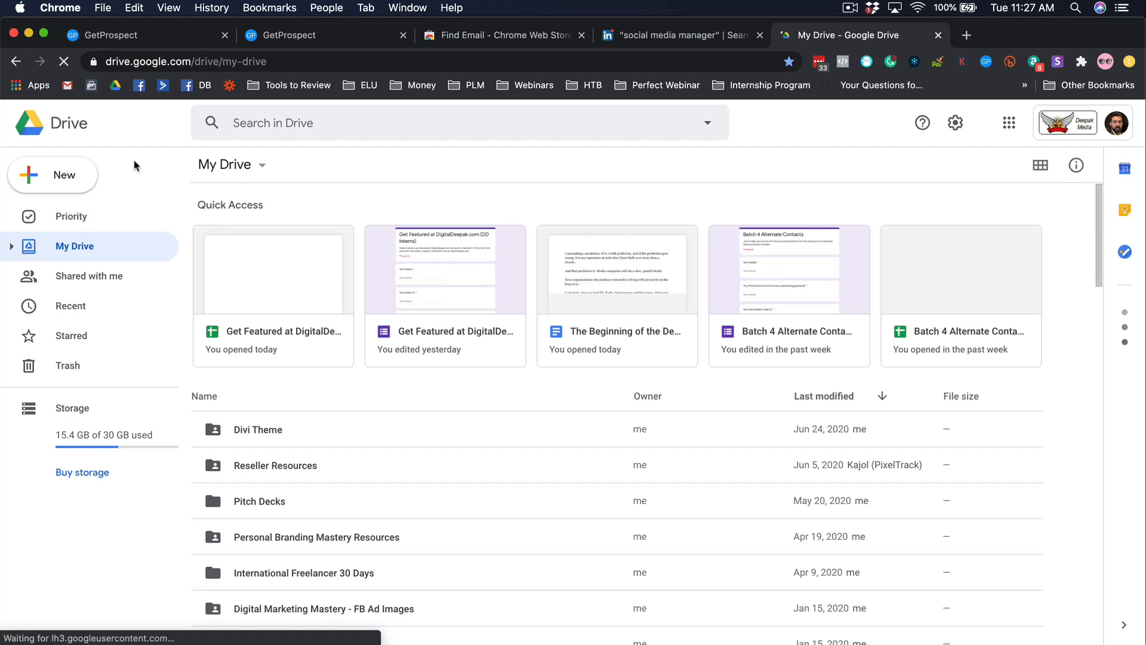
pyautogui.click(67, 174)
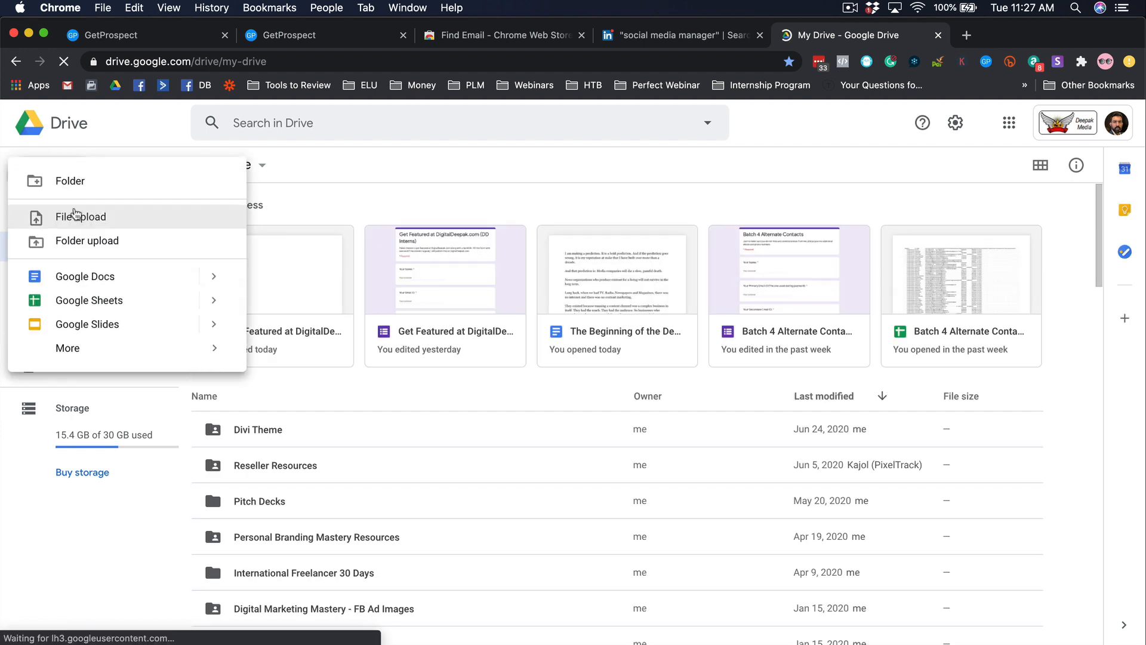
pyautogui.click(78, 218)
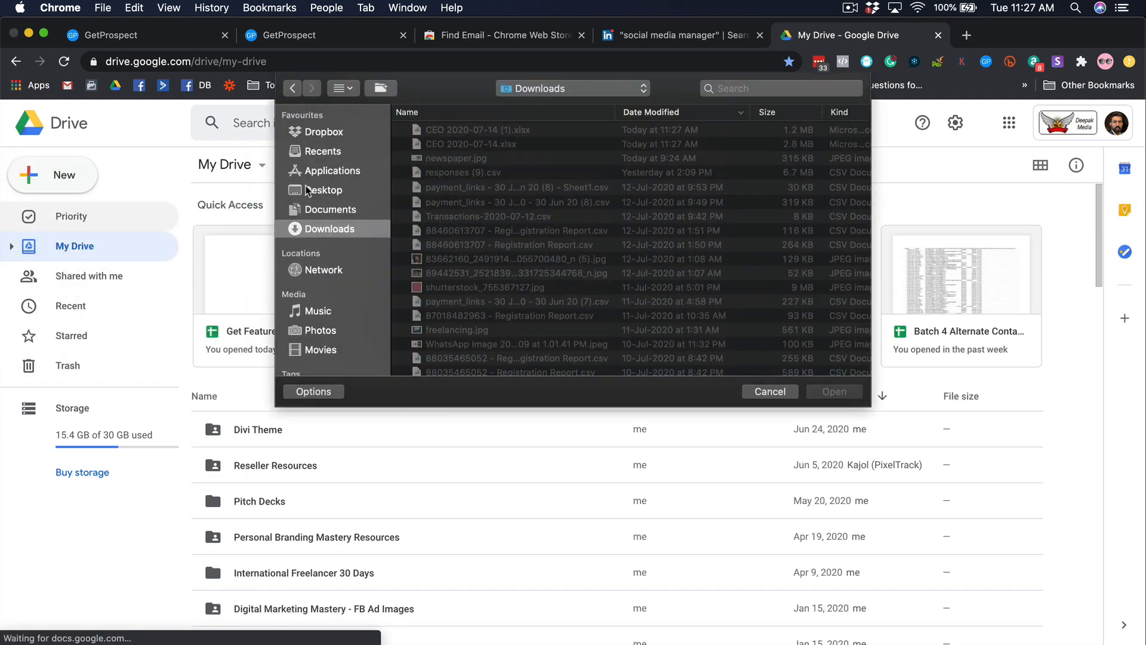
pyautogui.doubleClick(486, 131)
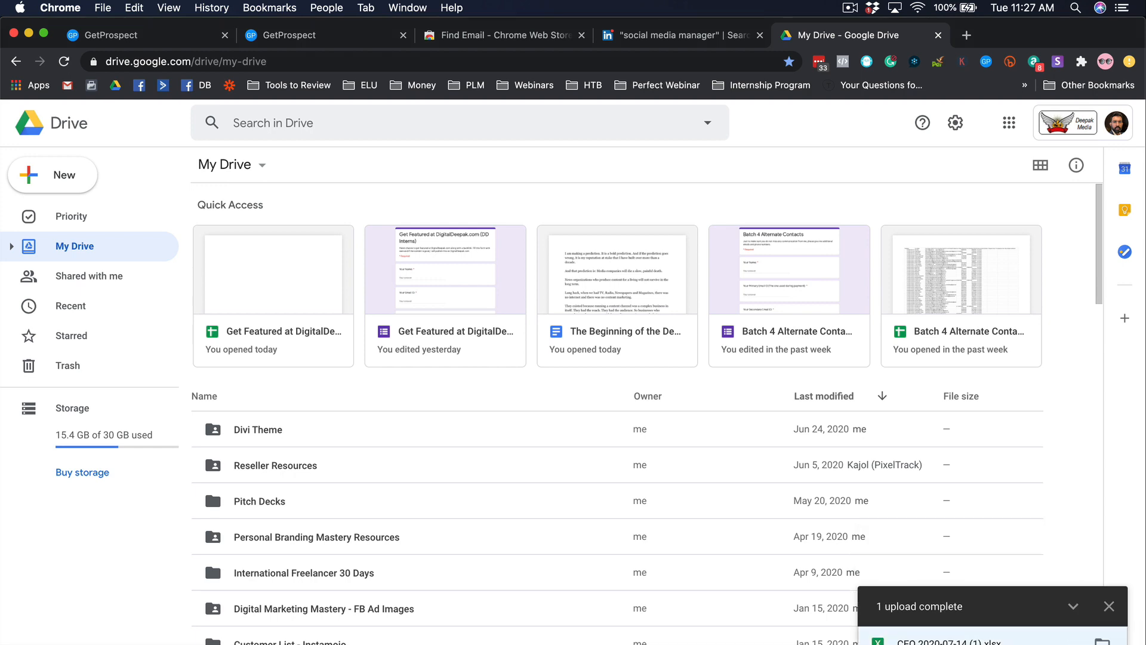
# Open the uploaded CEO workbook with Google Sheets and save it in Google Sheets format.
pyautogui.click(938, 642)
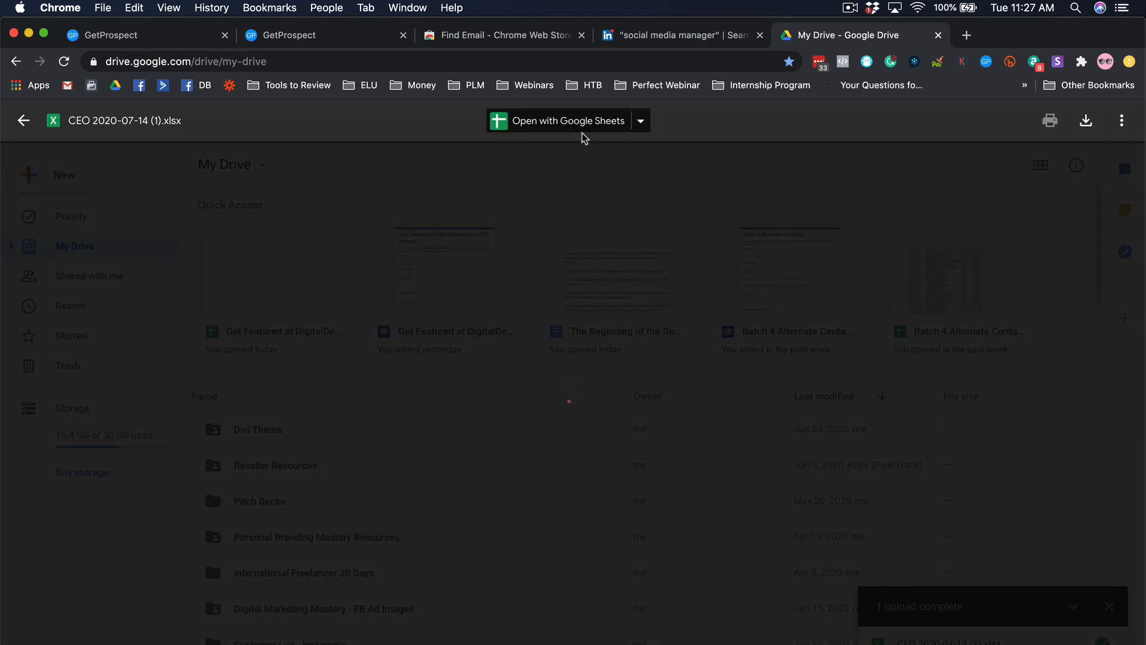
pyautogui.click(578, 123)
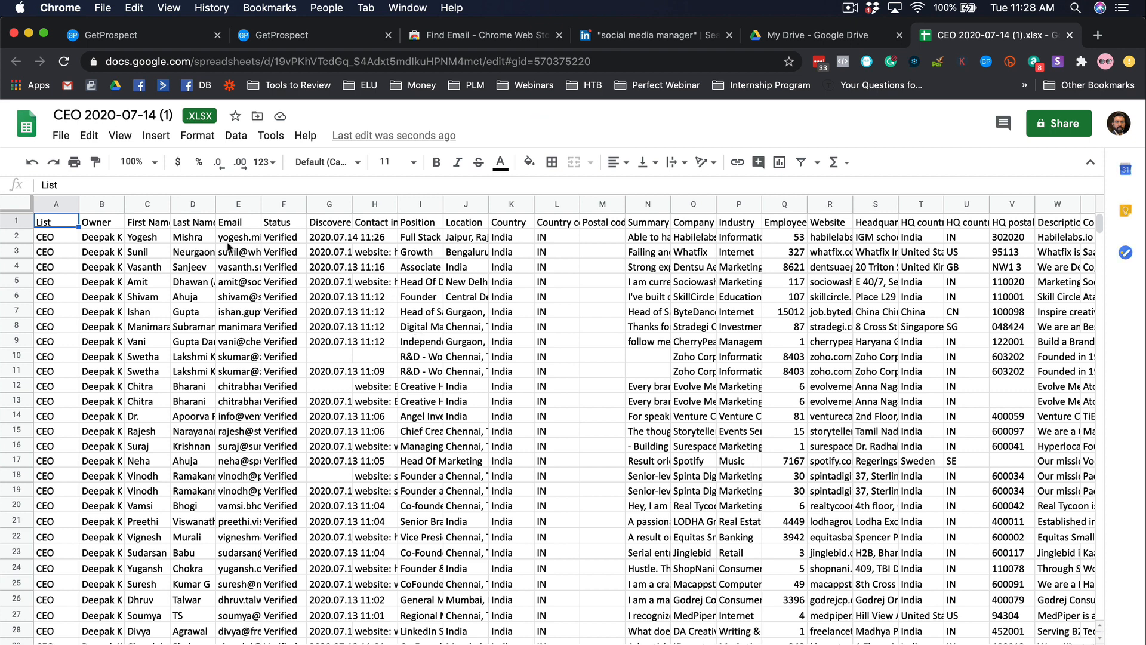
pyautogui.click(58, 240)
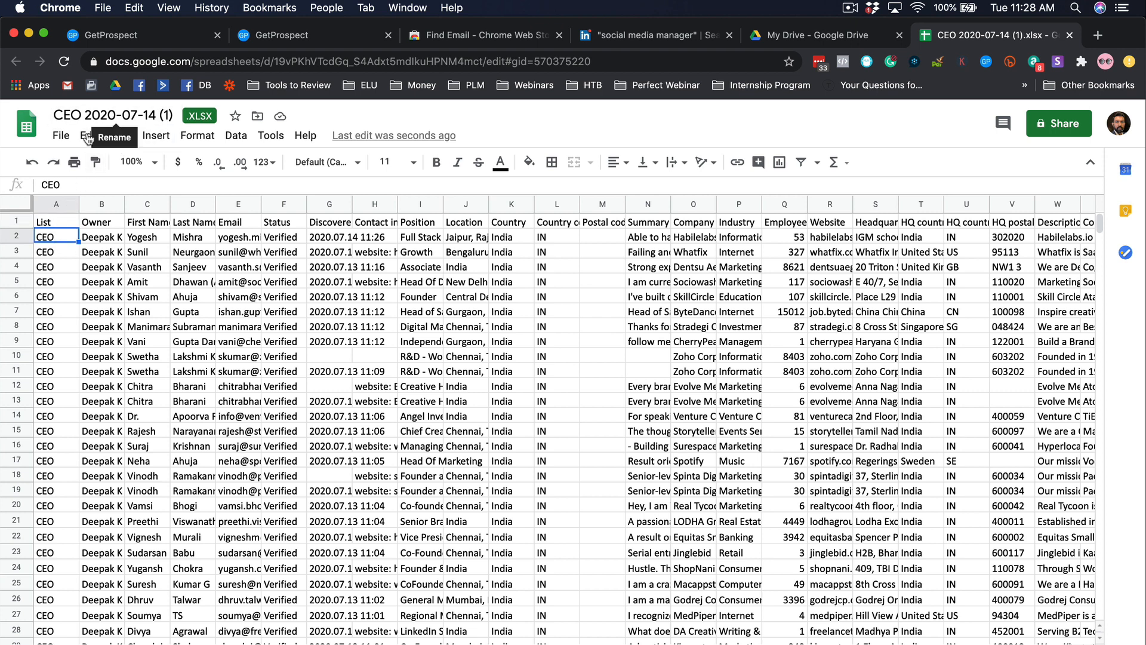
pyautogui.click(61, 137)
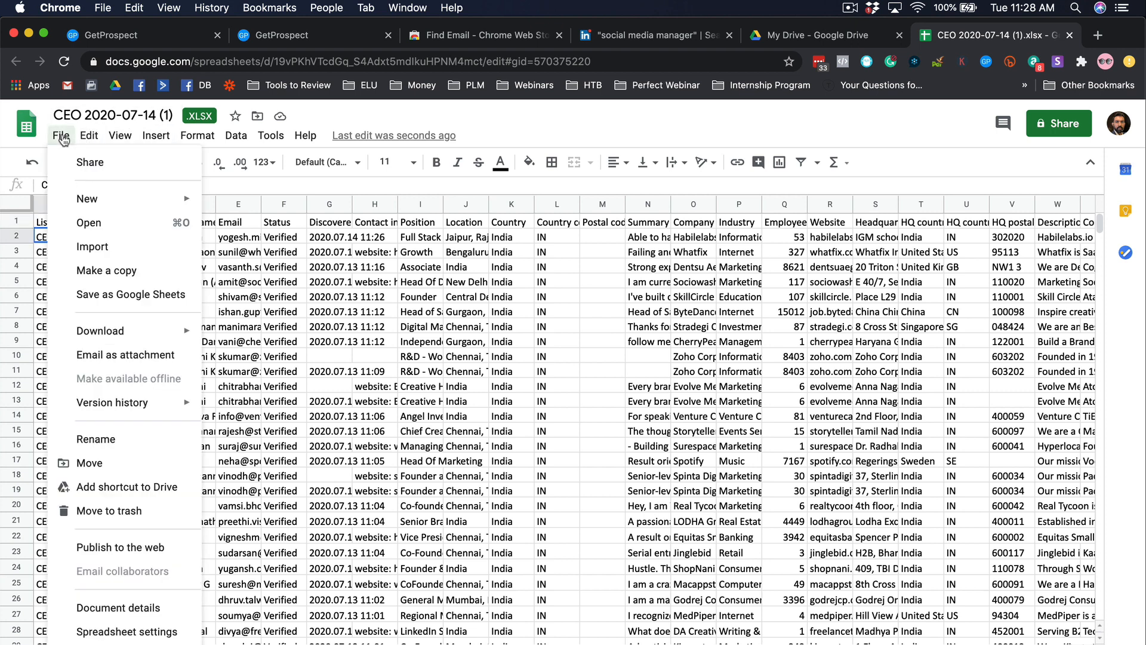
pyautogui.click(98, 295)
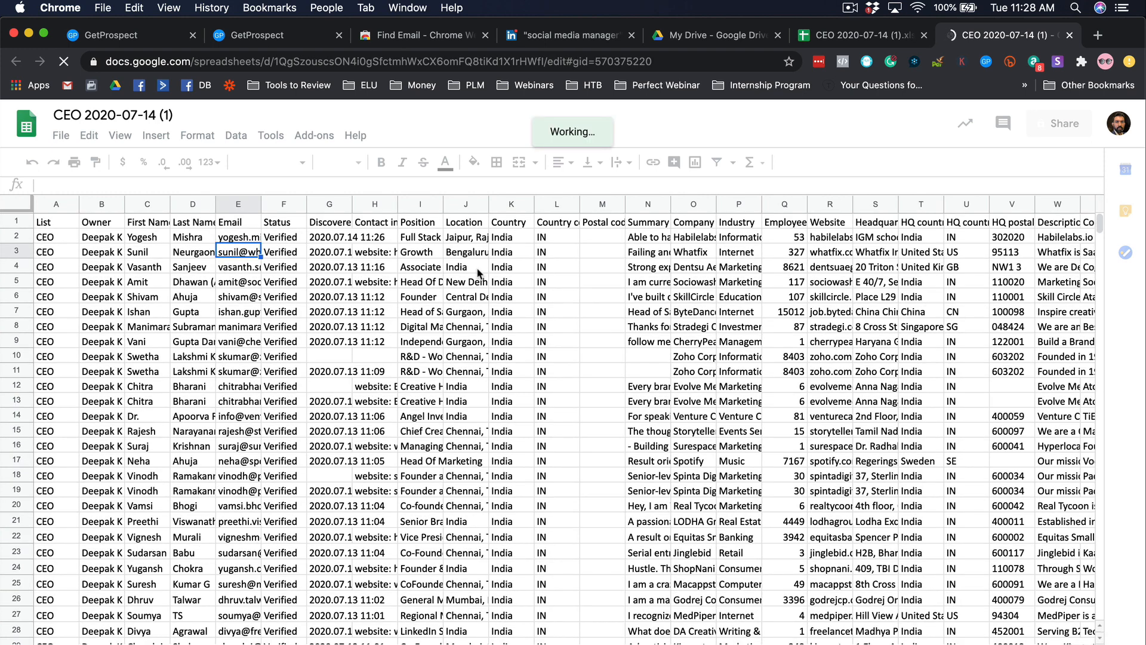
# Select the whole sheet and widen all columns together so their contents are easier to read.
pyautogui.click(477, 268)
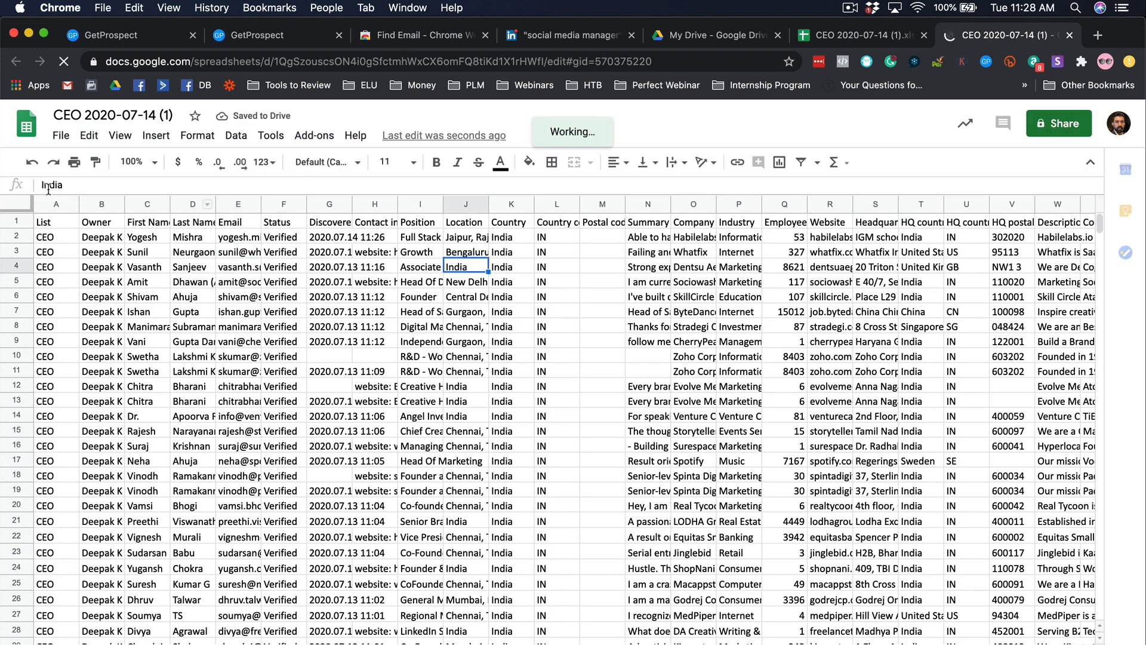
pyautogui.click(16, 205)
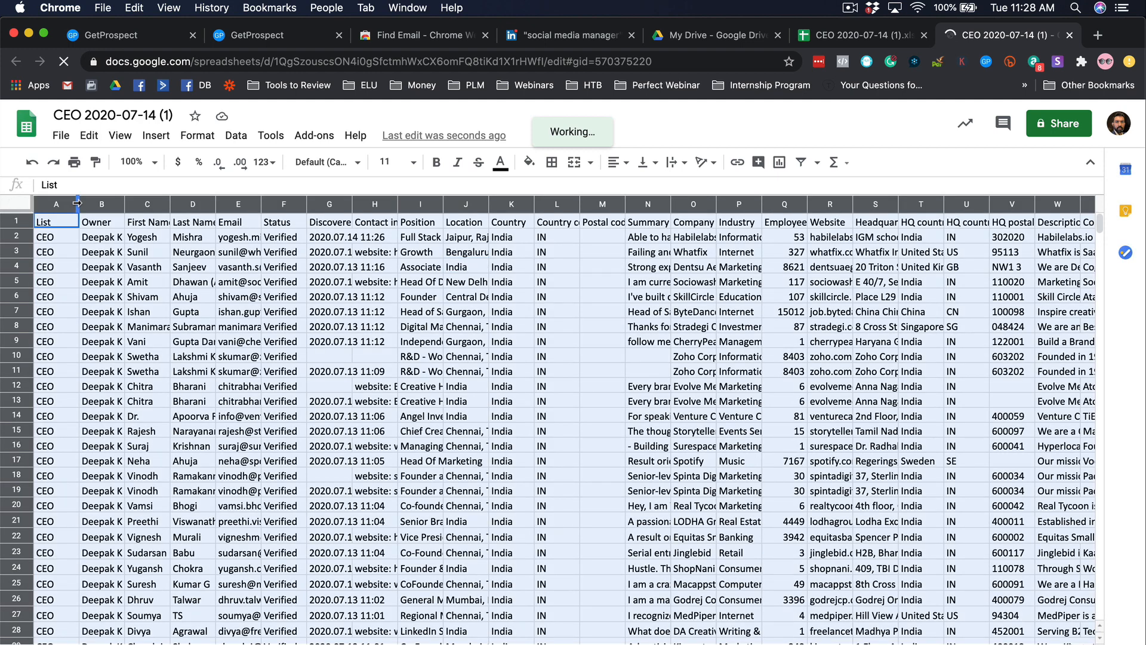
pyautogui.moveTo(77, 203); pyautogui.dragTo(121, 203)
pyautogui.click(213, 249)
# Delete the List and Owner columns (A and B) from the sheet.
pyautogui.click(81, 204)
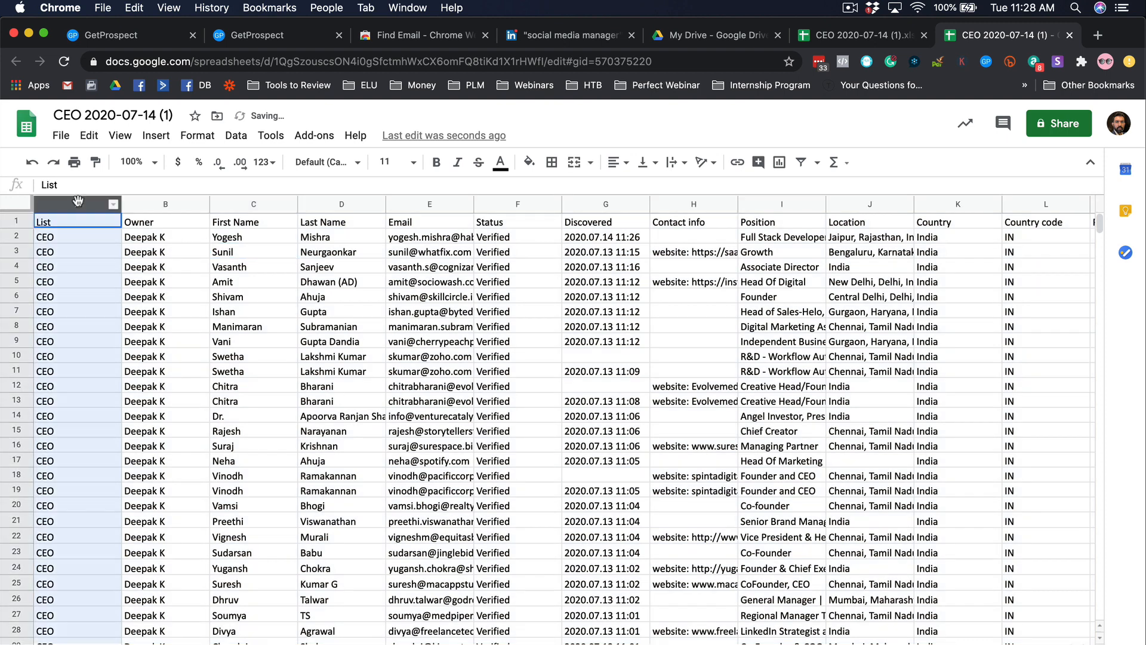
pyautogui.click(152, 204)
pyautogui.keyDown('shift'); pyautogui.click(109, 204); pyautogui.keyUp('shift')
pyautogui.rightClick(108, 204)
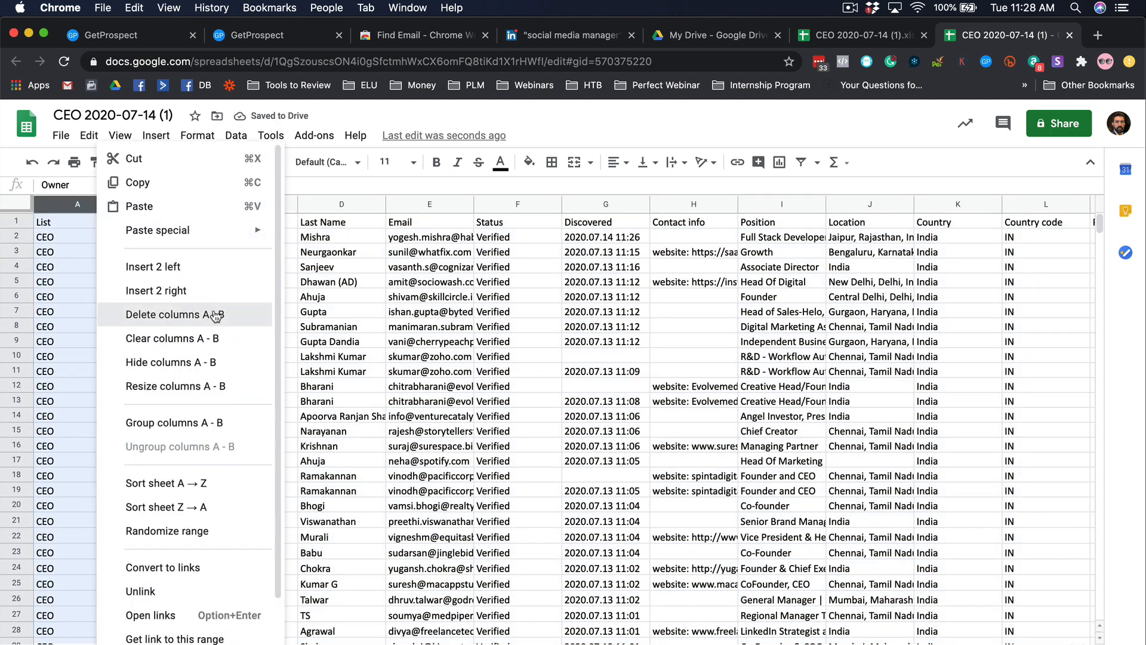
pyautogui.click(182, 313)
pyautogui.click(316, 308)
# Go through the contacts down to the last row of the Email column and return to the header row.
pyautogui.click(59, 285)
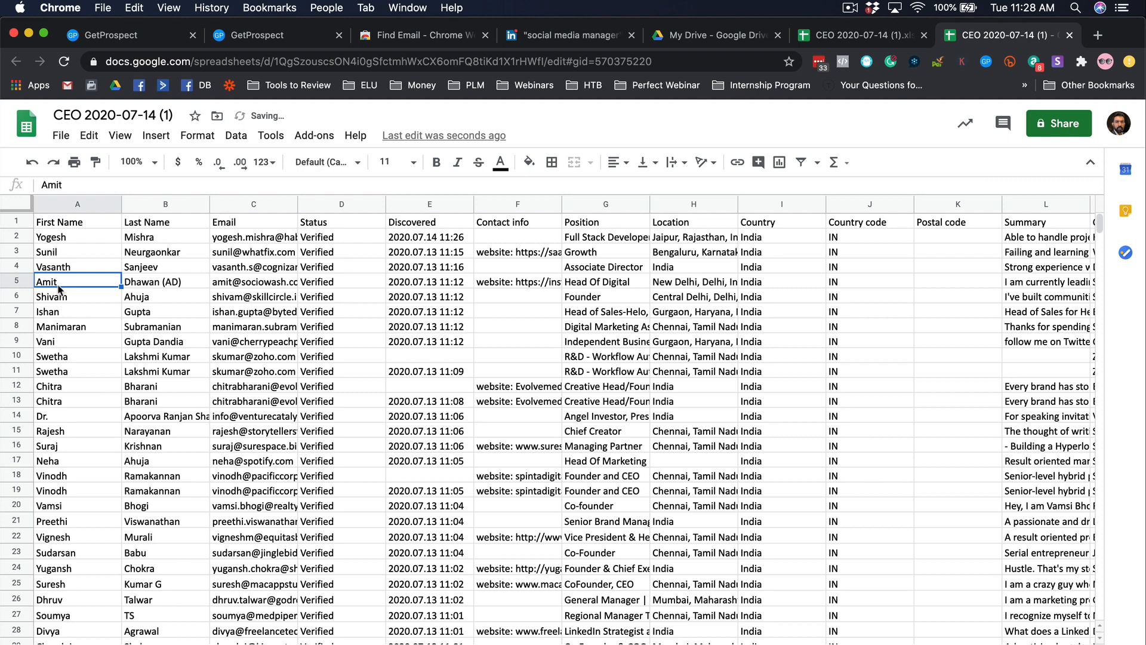
pyautogui.press('super+Down')
pyautogui.press('Down')
pyautogui.press('Down')
pyautogui.press('Down')
pyautogui.press('Down')
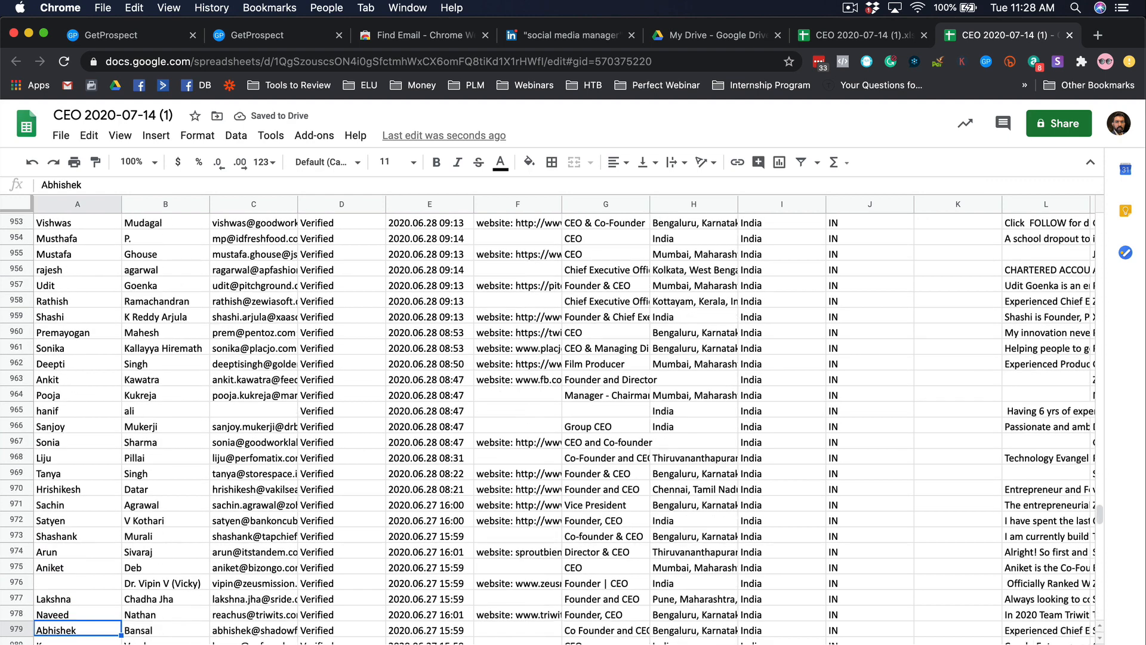
pyautogui.press('Right')
pyautogui.press('super+Down')
pyautogui.press('Right')
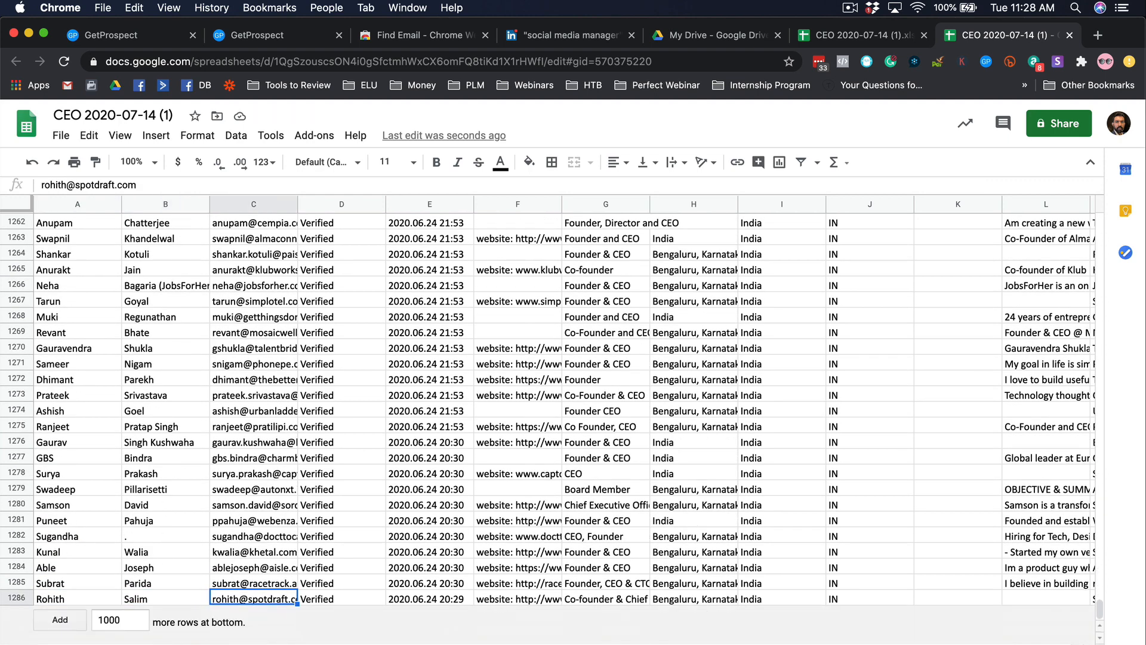
pyautogui.press('super+Up')
pyautogui.press('Down')
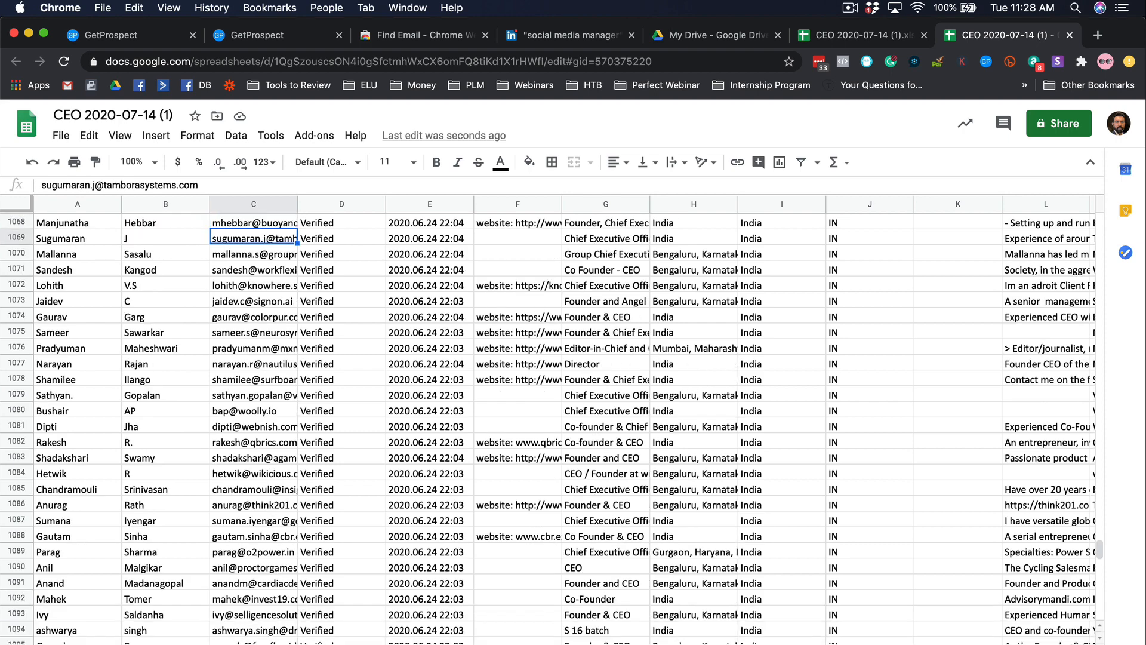
pyautogui.press('Up')
pyautogui.press('Up')
pyautogui.press('Up')
pyautogui.press('super+Up')
pyautogui.press('super+Up')
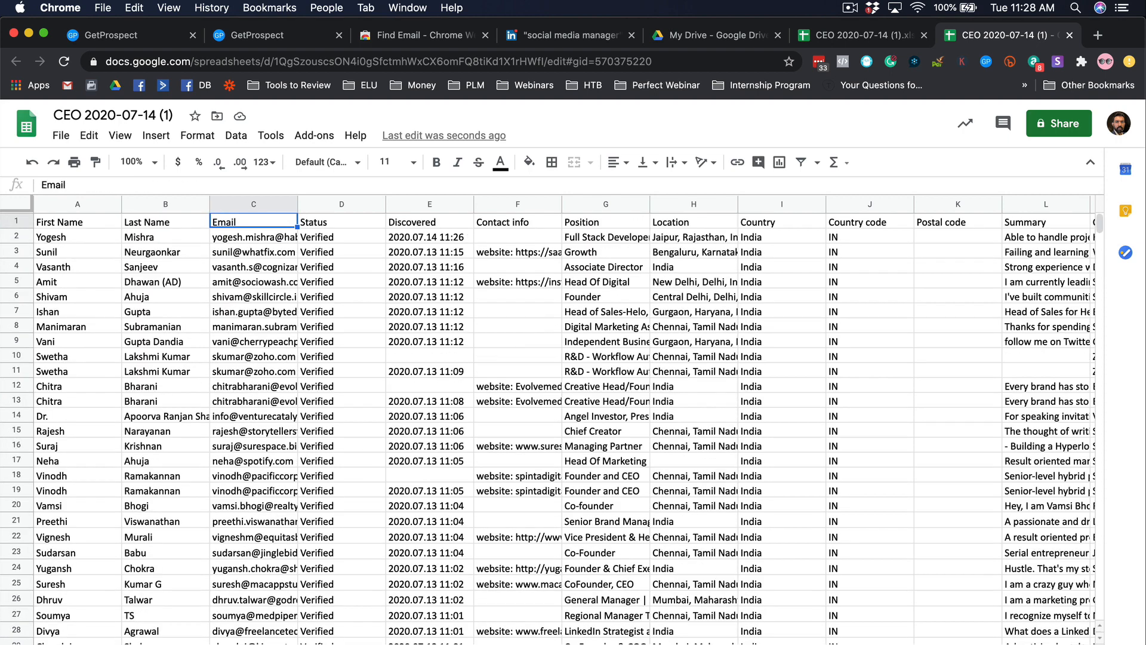
pyautogui.press('Left')
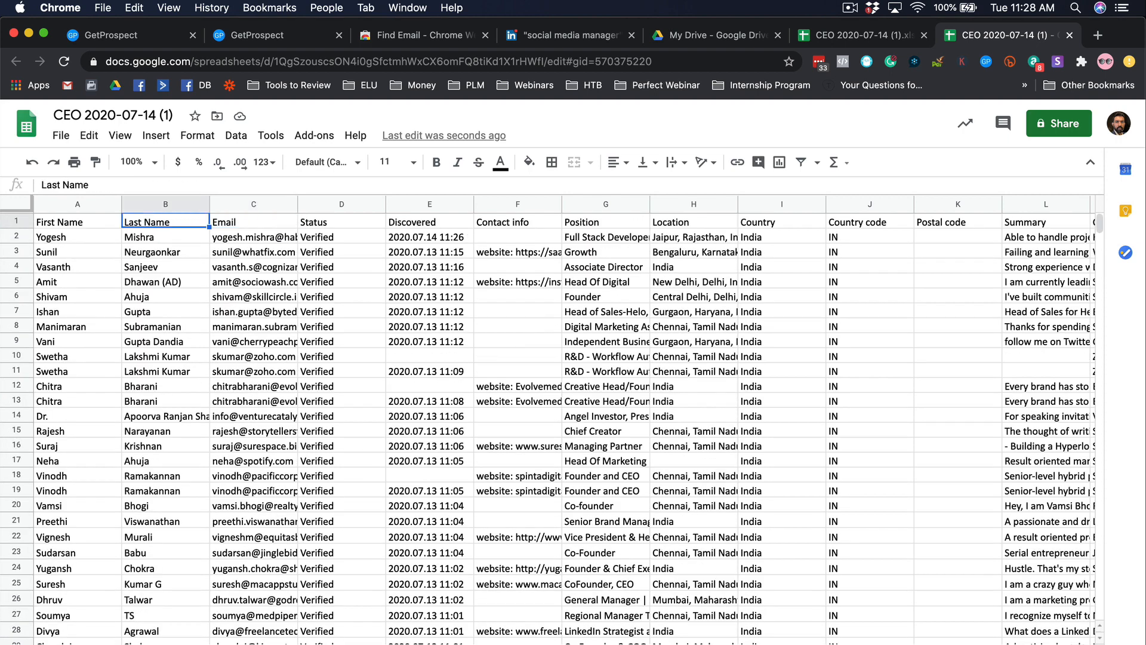
# Widen the Email column to fit longer addresses and check the Status column down to its end.
pyautogui.moveTo(296, 204); pyautogui.dragTo(368, 204)
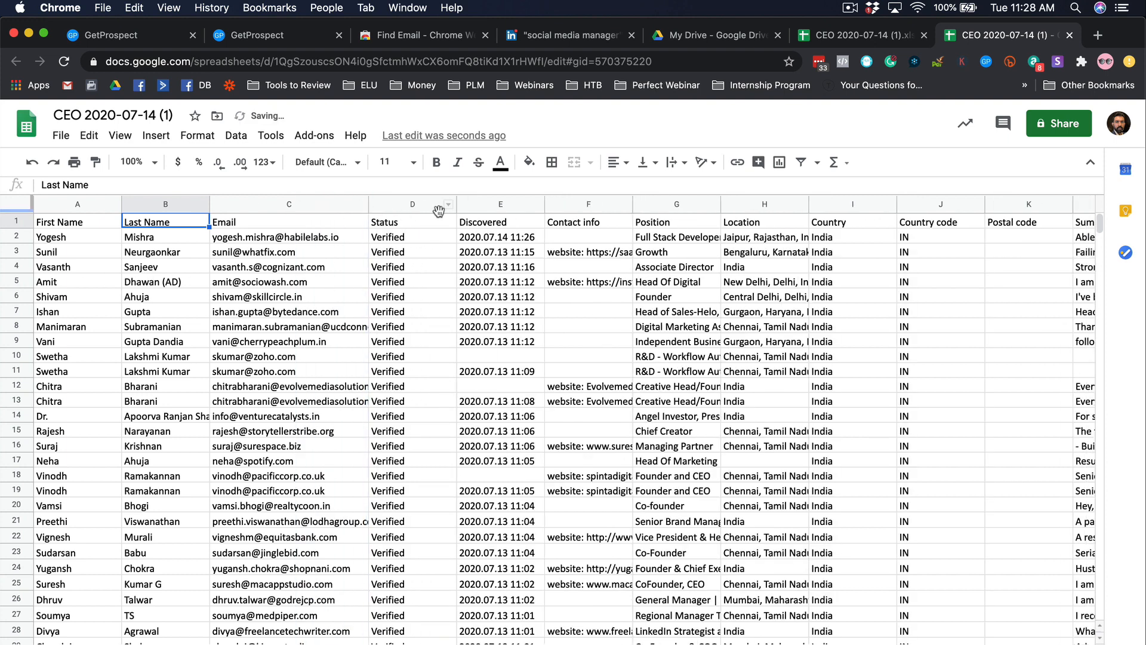
pyautogui.rightClick(405, 205)
pyautogui.click(388, 360)
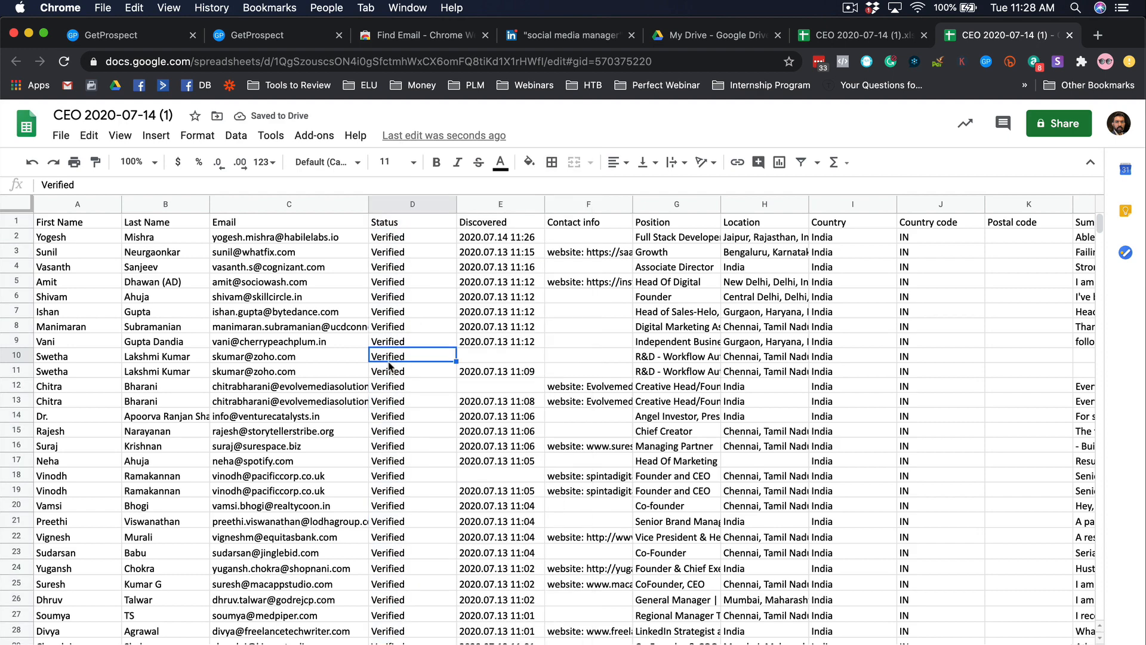
pyautogui.press('super+Down')
pyautogui.press('super+Up')
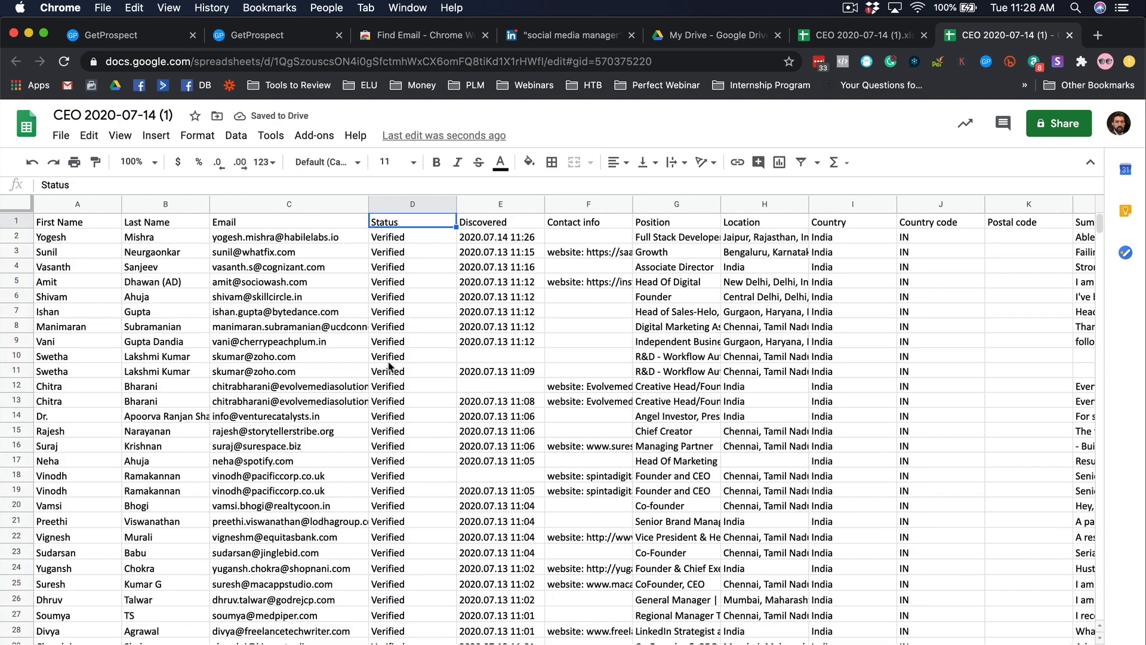
# Delete the Status and Discovered columns (D and E) from the sheet.
pyautogui.hscroll(2, 441, 240)
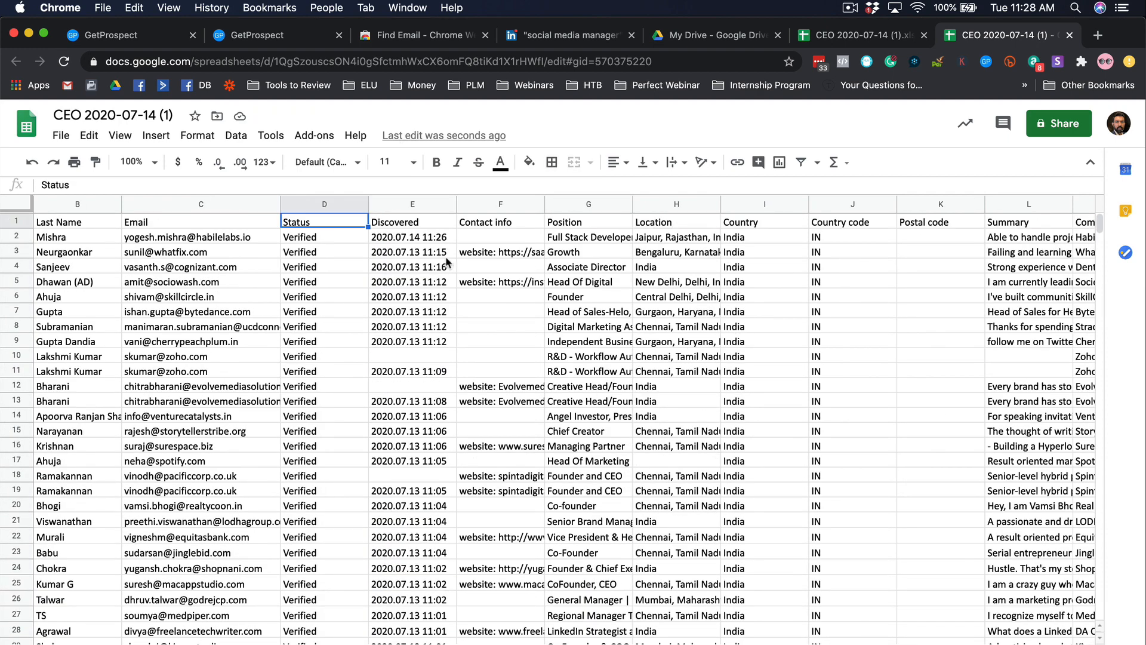
pyautogui.moveTo(325, 207); pyautogui.dragTo(397, 204)
pyautogui.rightClick(397, 205)
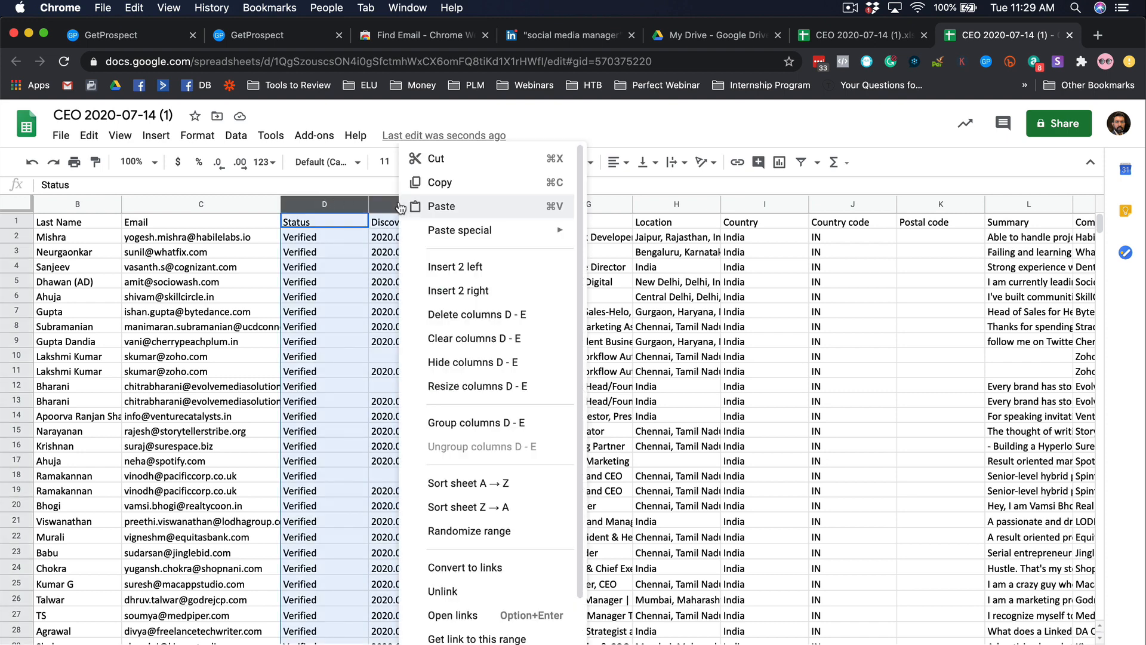
pyautogui.click(473, 314)
pyautogui.click(327, 284)
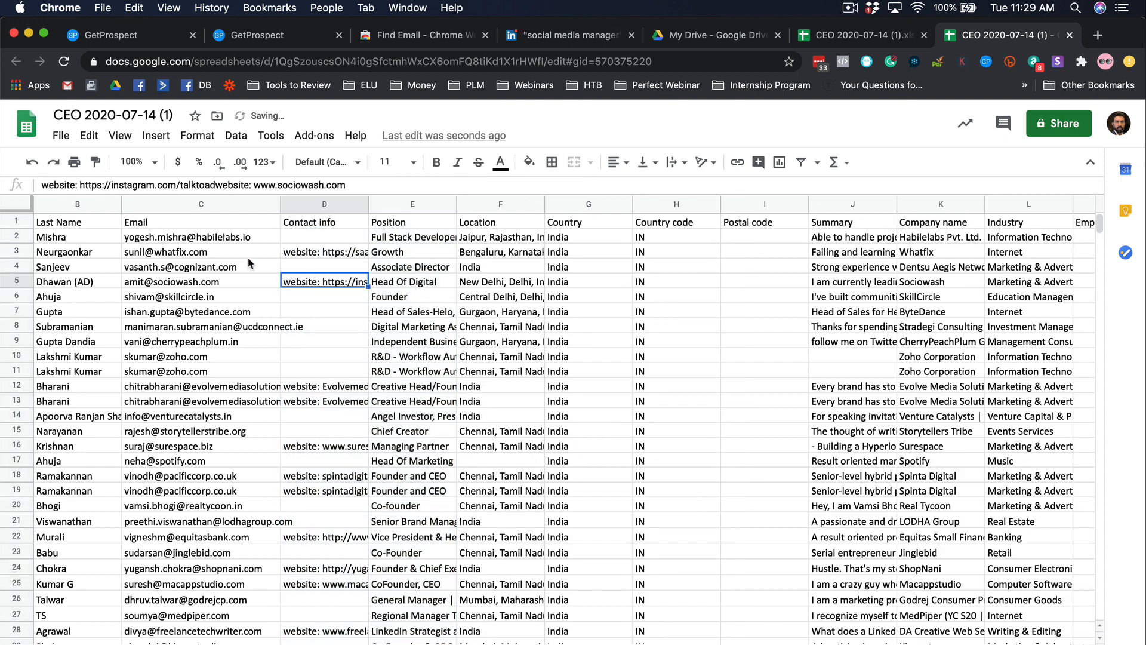
pyautogui.hscroll(-2, 205, 251)
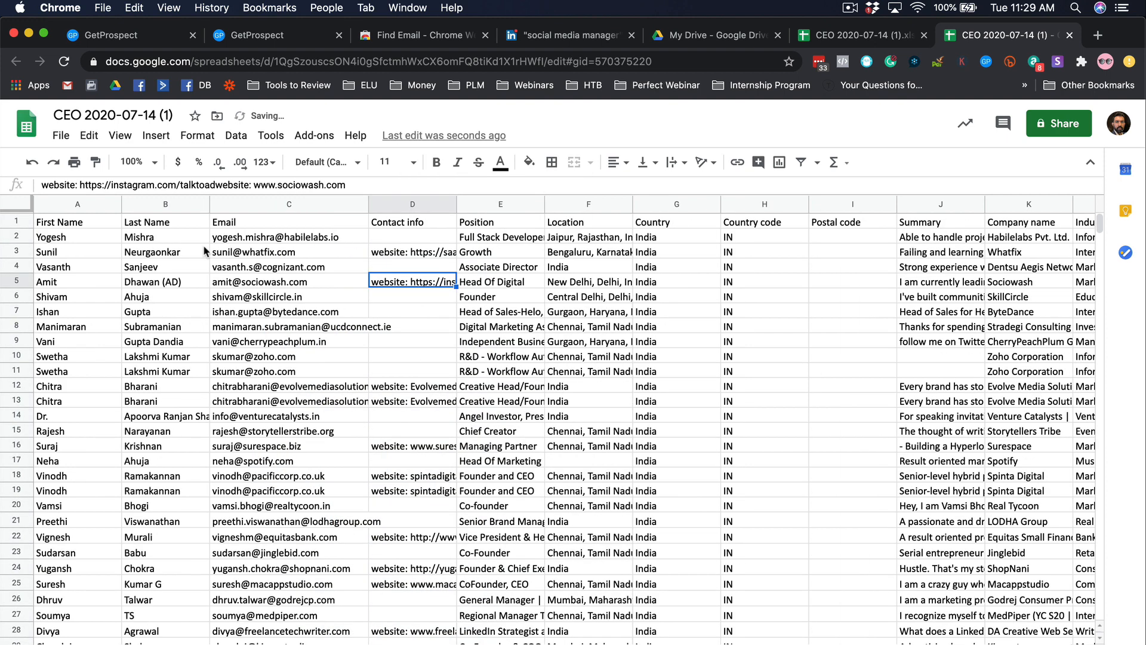
# Select the Contact info column and widen it to show more of the website entries.
pyautogui.click(390, 205)
pyautogui.moveTo(456, 205); pyautogui.dragTo(523, 204)
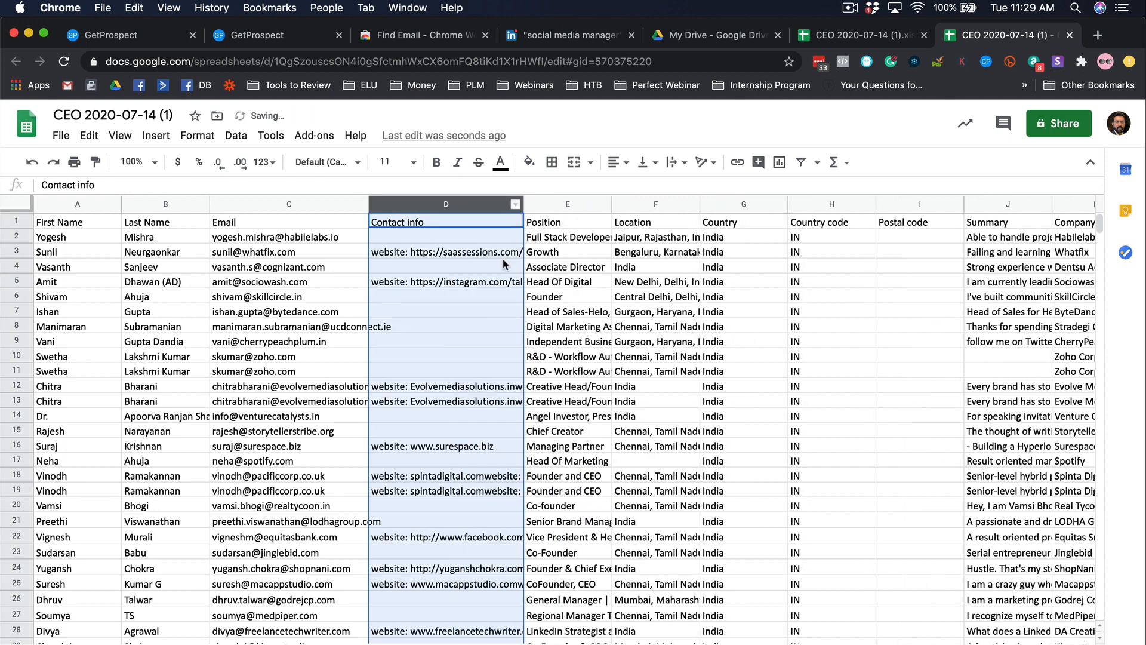
# Widen the Position column so the longer job titles fit.
pyautogui.rightClick(422, 206)
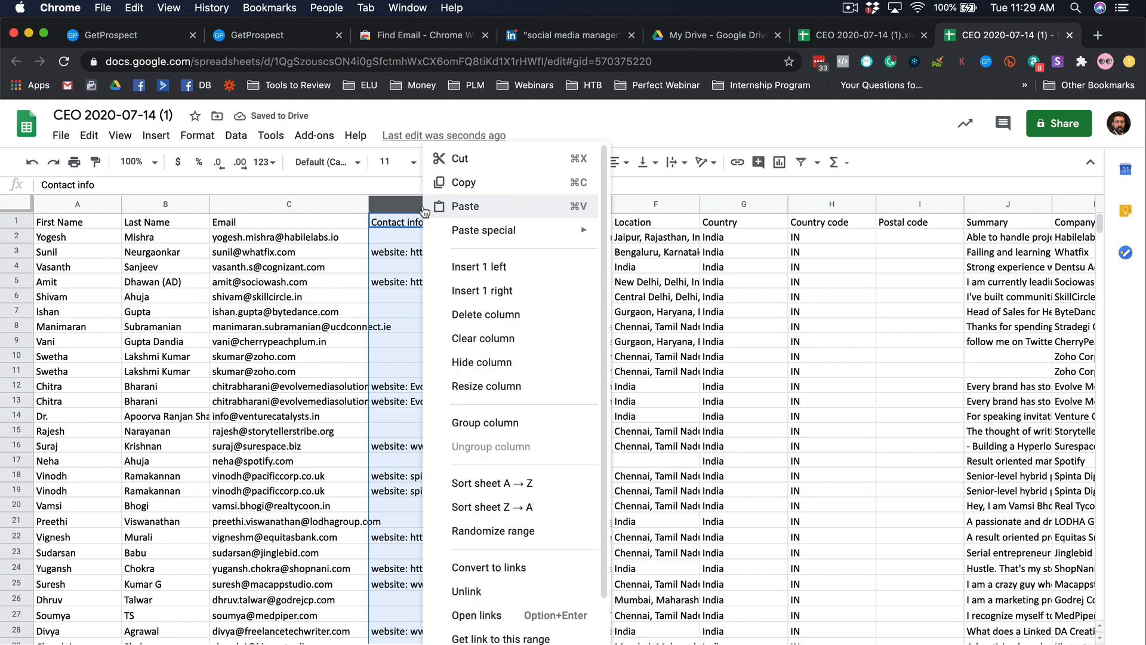
pyautogui.click(404, 297)
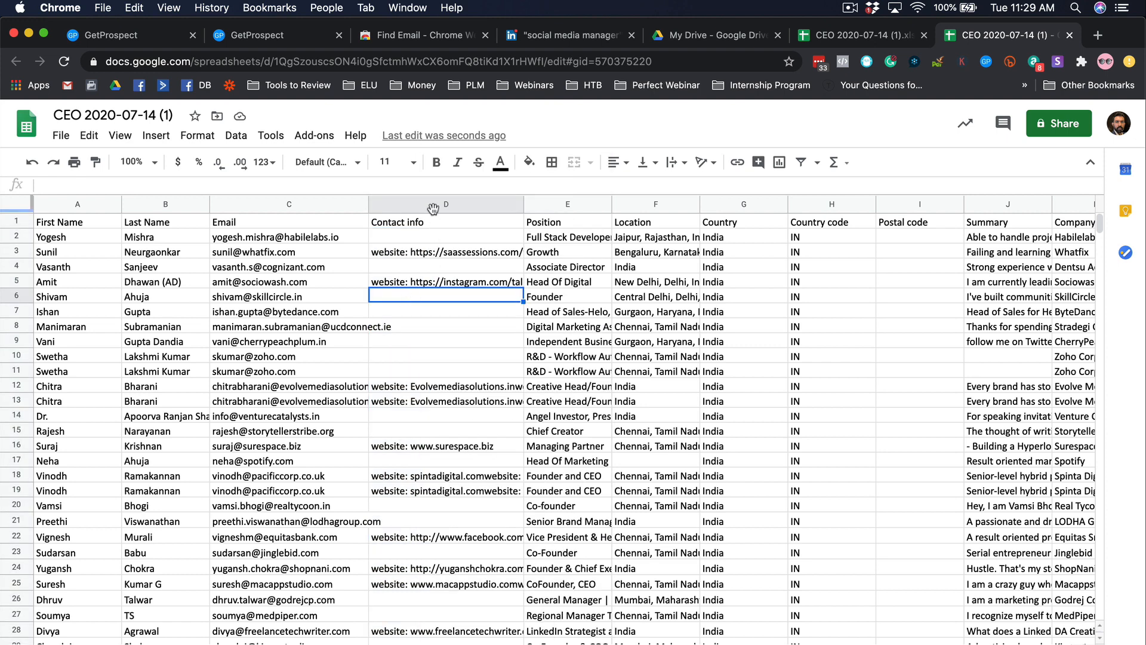
pyautogui.click(563, 205)
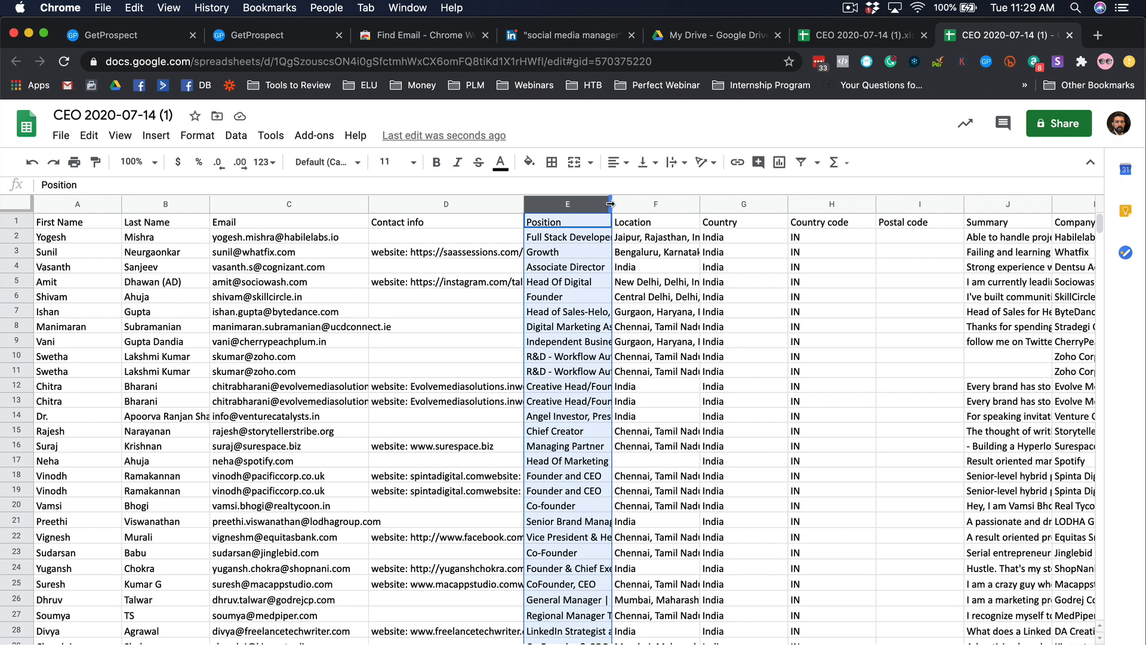
pyautogui.moveTo(607, 205); pyautogui.dragTo(691, 205)
pyautogui.click(433, 304)
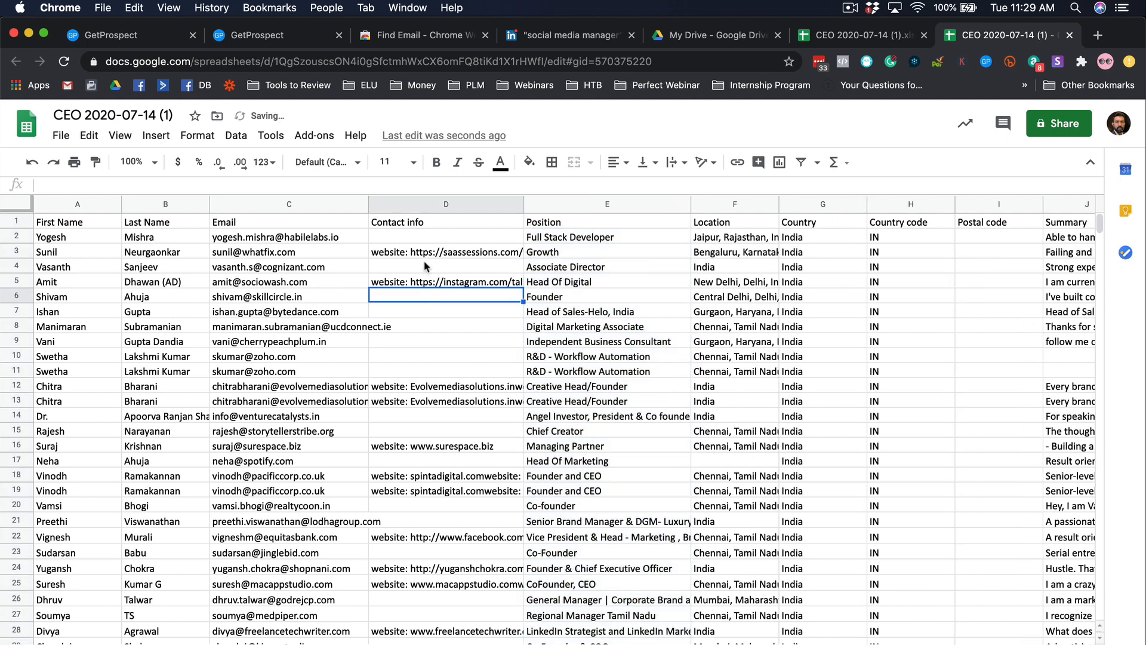
# Check the website entries in the Contact info column further down the sheet and return to the header row.
pyautogui.click(425, 258)
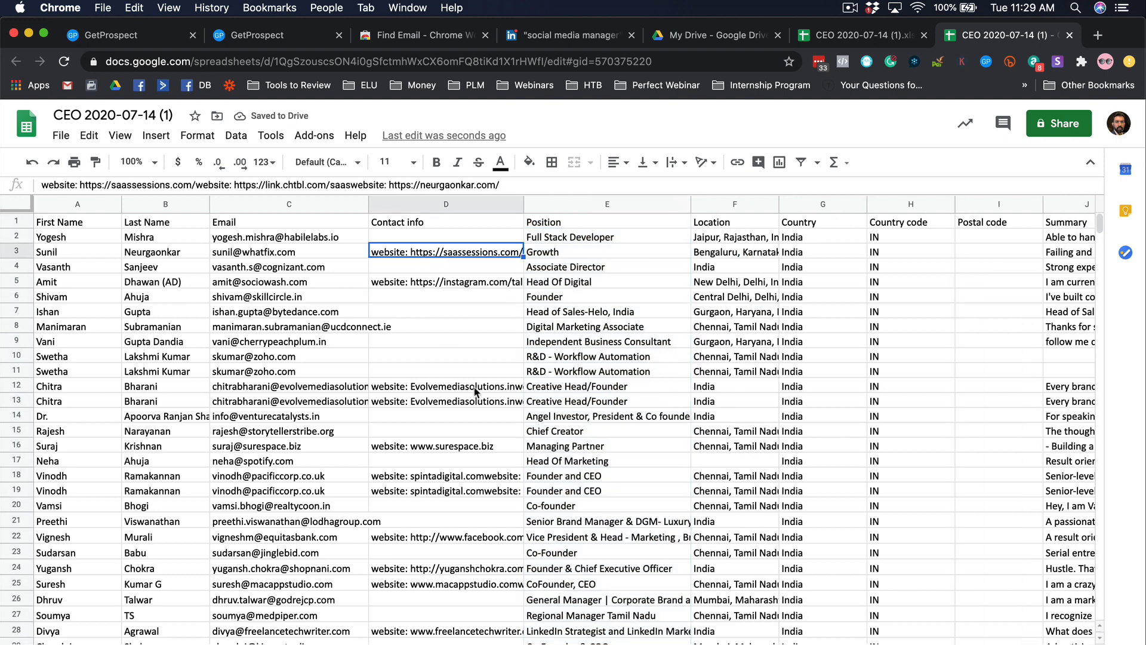
pyautogui.scroll(-10, 474, 385)
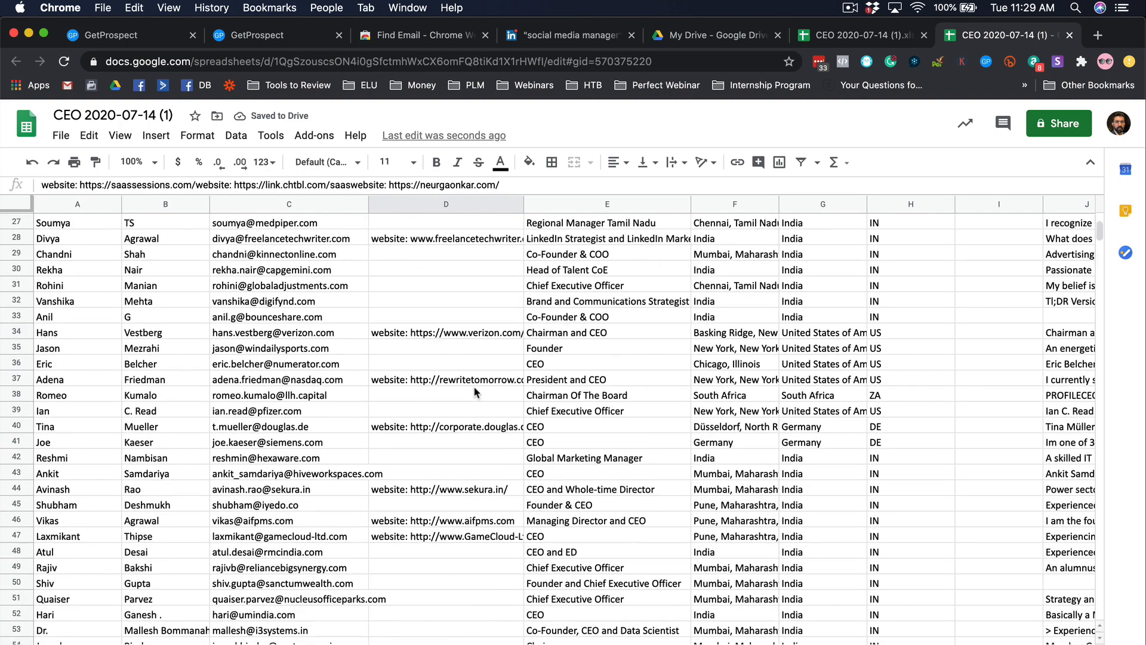
pyautogui.scroll(10, 474, 386)
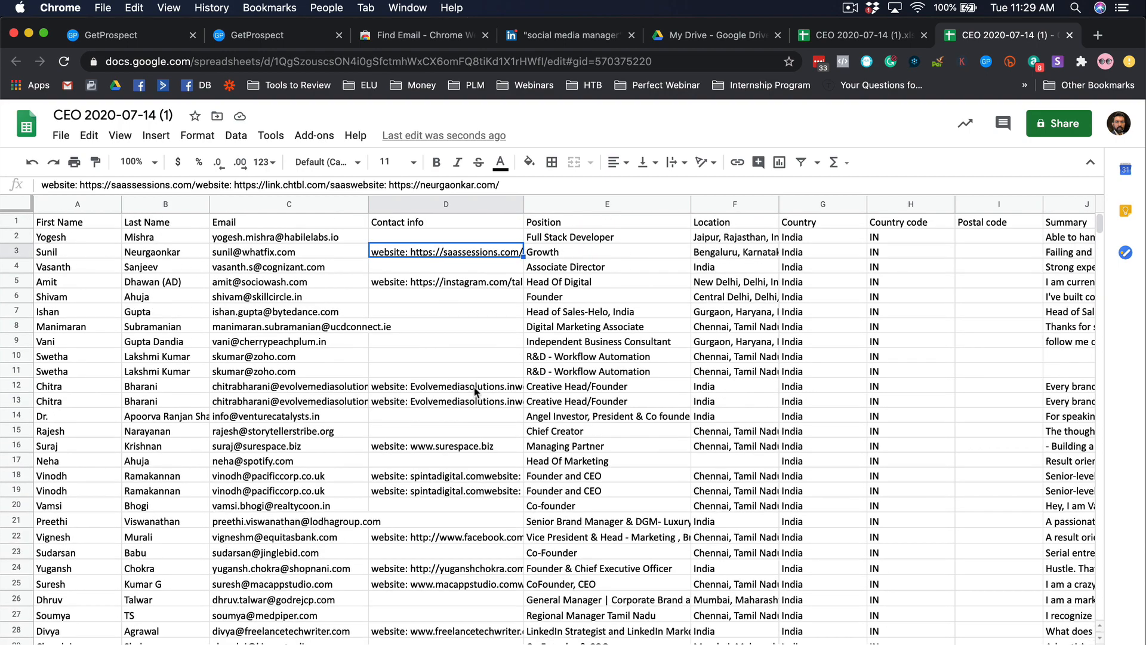
# Replace every "website:" in the Contact info column (D) with nothing using Find and replace.
pyautogui.click(425, 205)
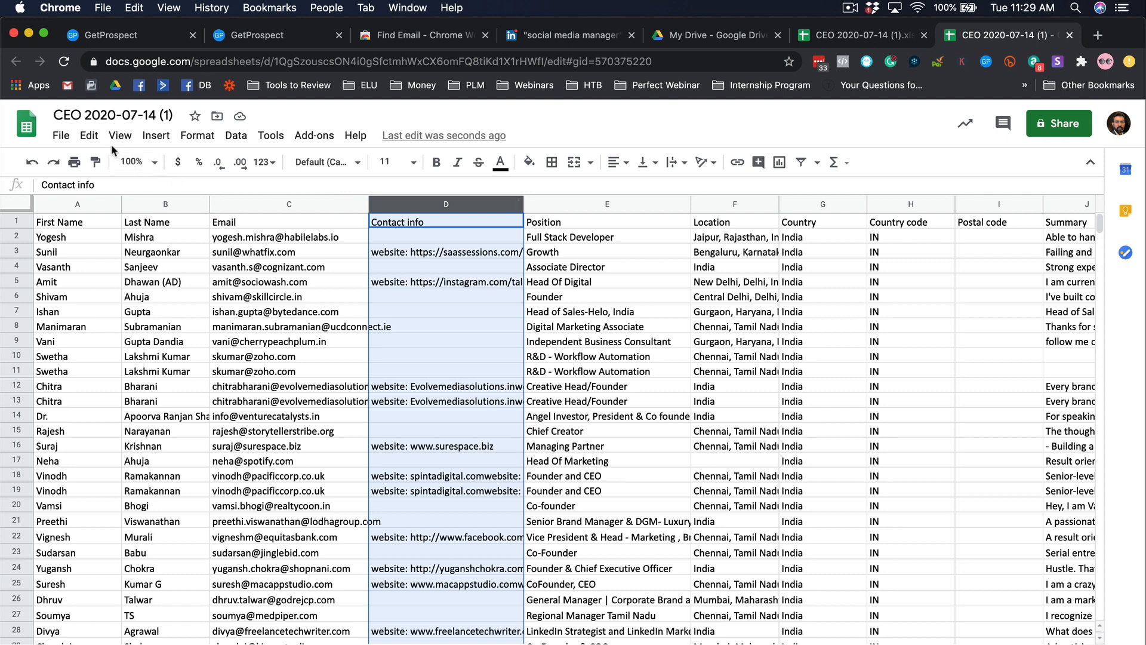
pyautogui.click(89, 135)
pyautogui.click(161, 391)
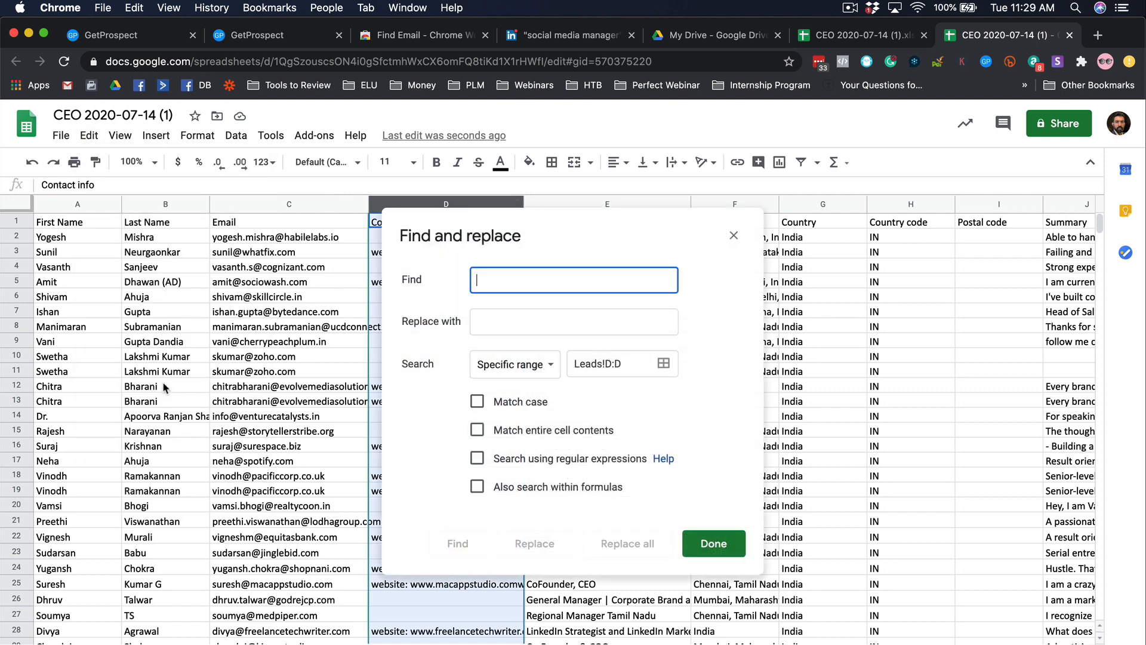
pyautogui.write('website:')
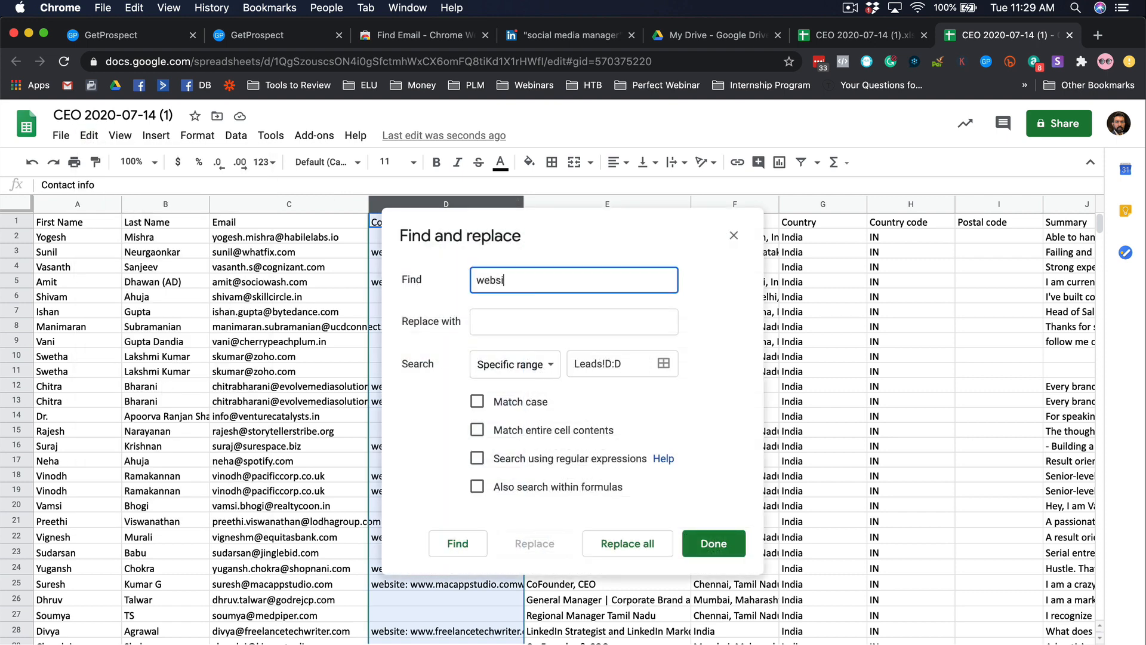
pyautogui.click(628, 543)
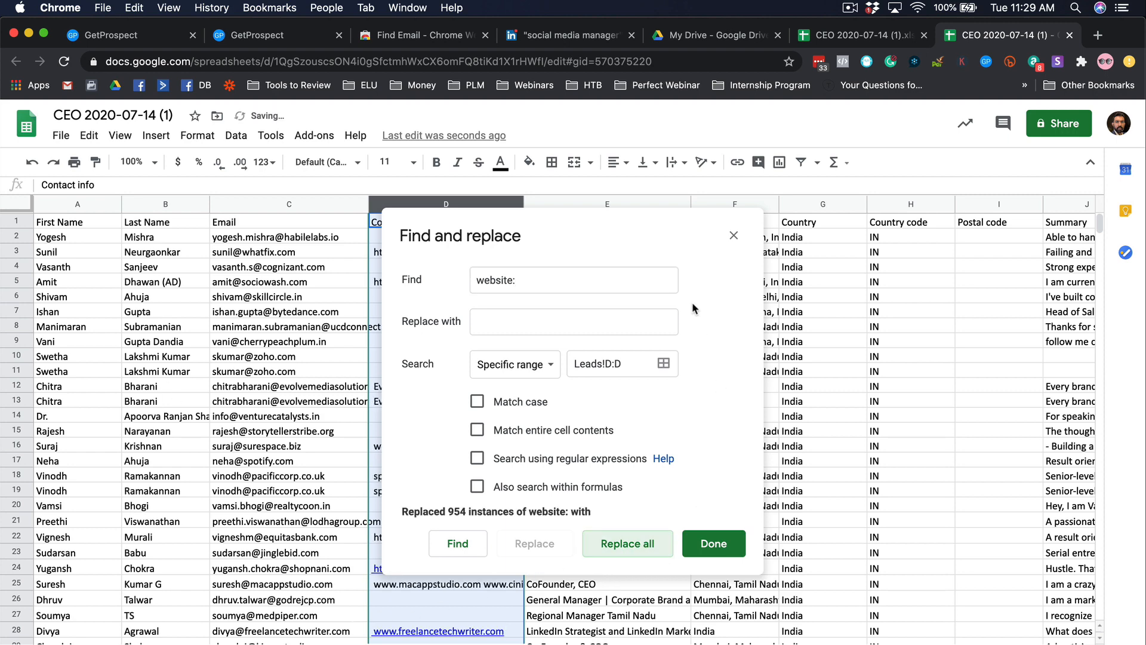
pyautogui.click(734, 235)
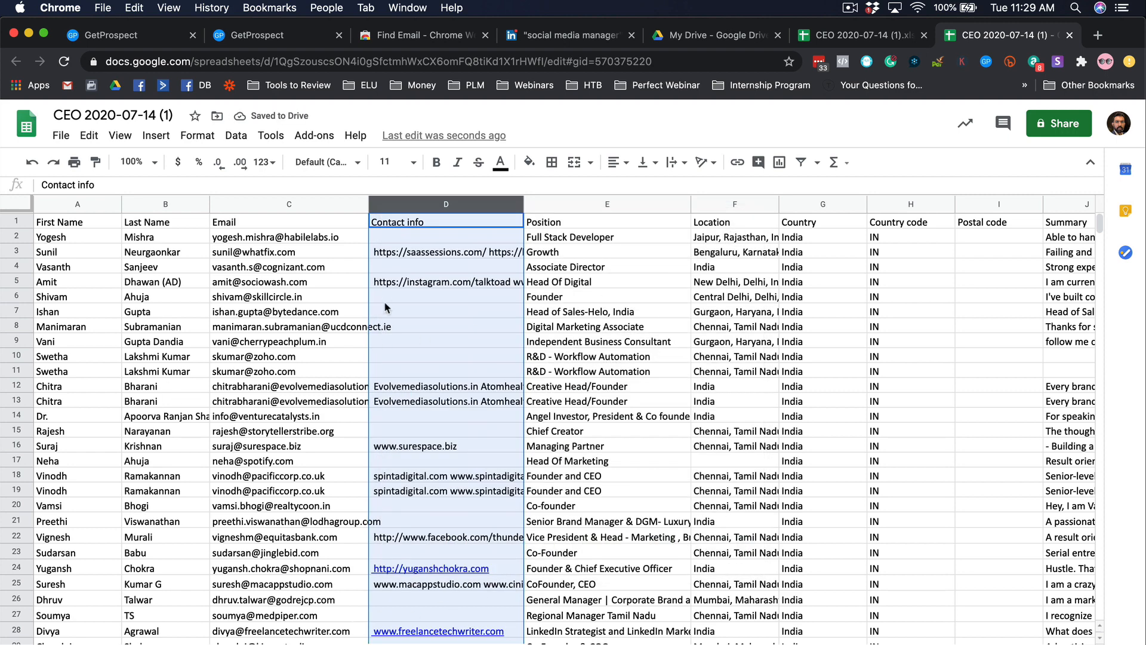
# Check the Contact info entries after the replacement, and undo the replacement.
pyautogui.click(437, 493)
pyautogui.scroll(-5, 437, 493)
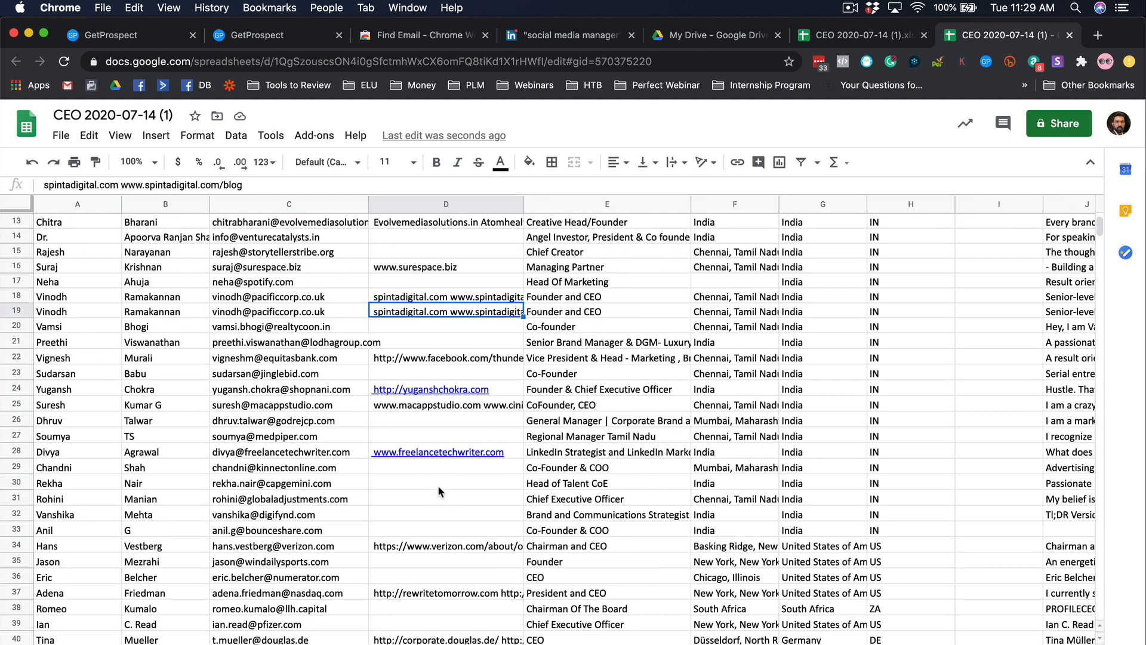
pyautogui.scroll(5, 436, 493)
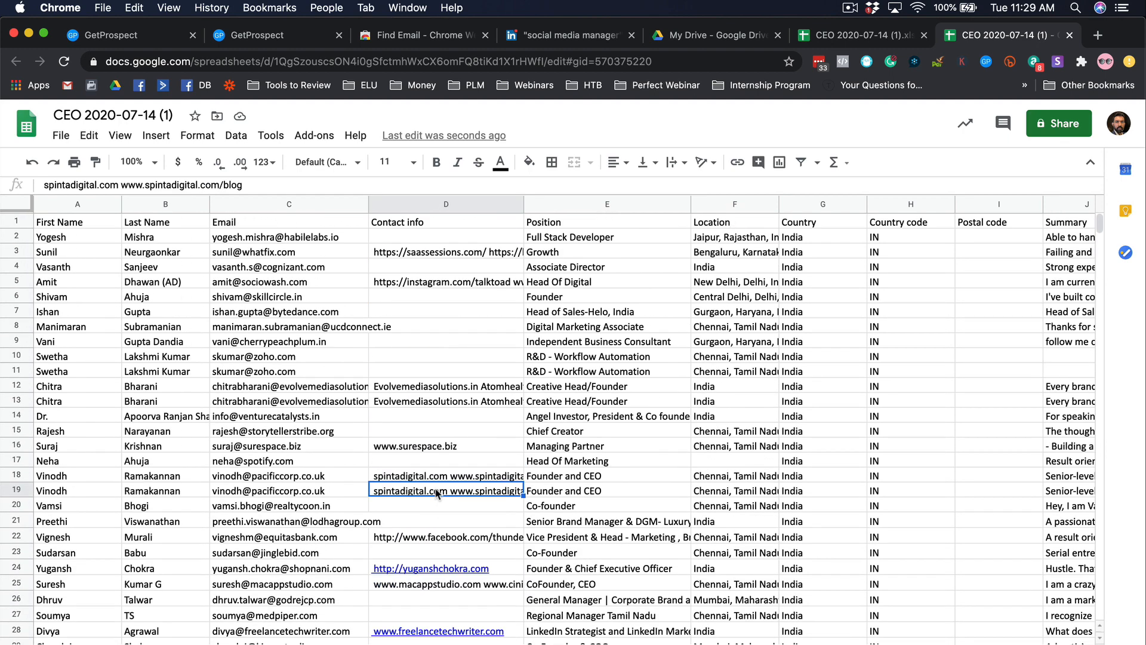
pyautogui.click(437, 358)
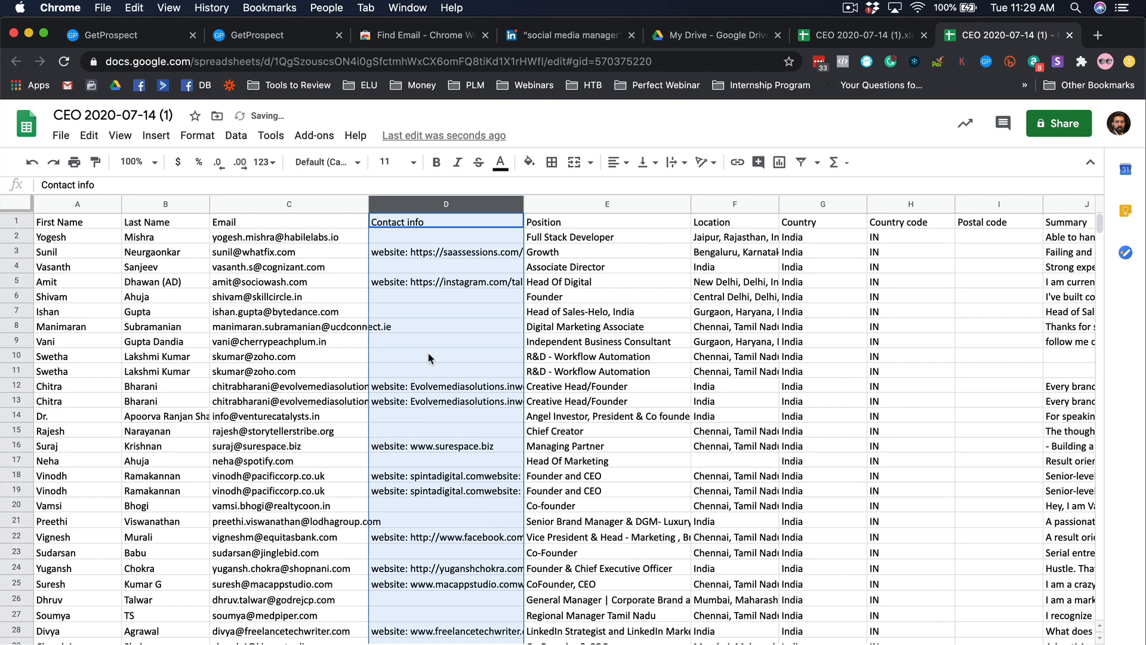
# Replace every "website: ", including its trailing space, in the Contact info column with nothing, and narrow that column.
pyautogui.click(421, 252)
pyautogui.click(401, 210)
pyautogui.click(89, 135)
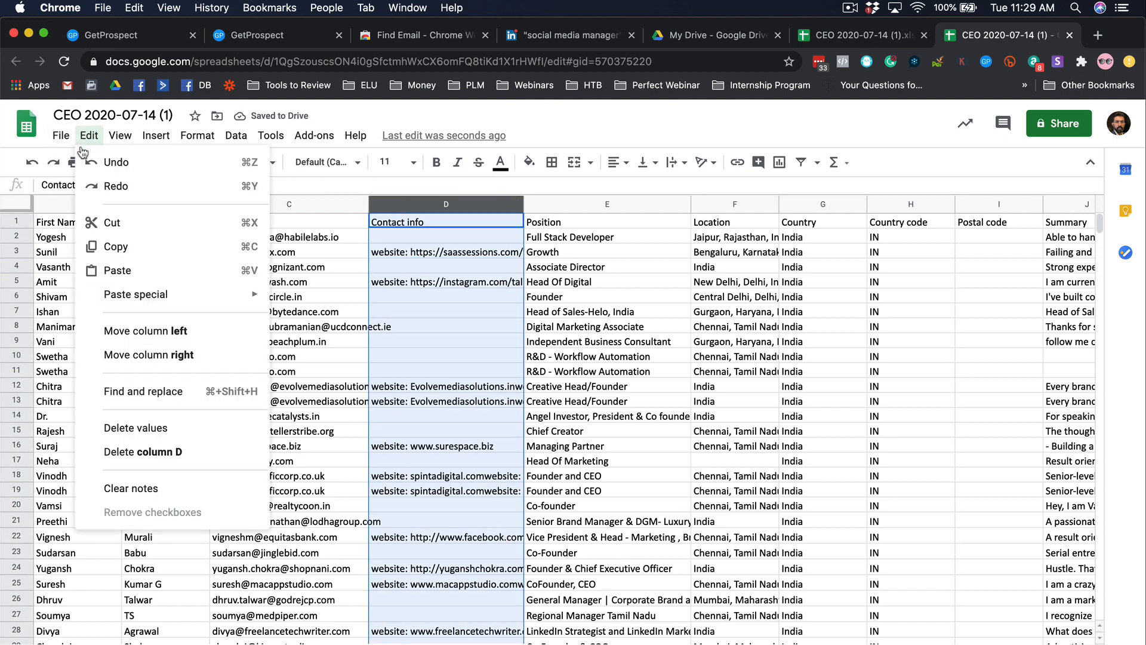
pyautogui.click(167, 390)
pyautogui.write('webs')
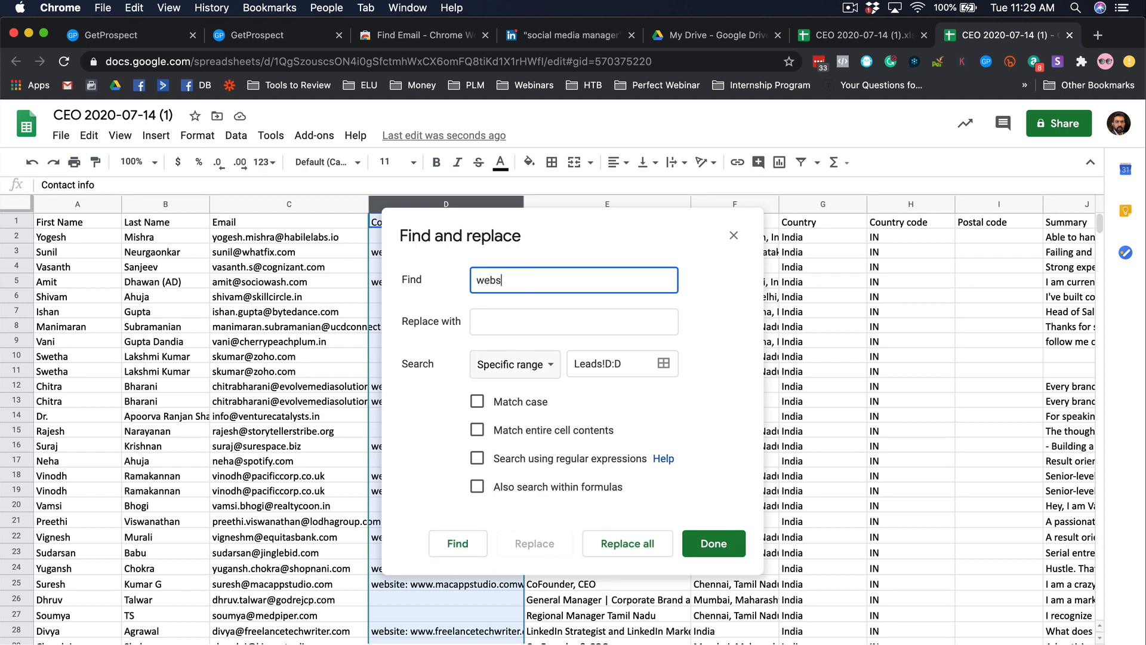
pyautogui.write('ite:')
pyautogui.click(644, 542)
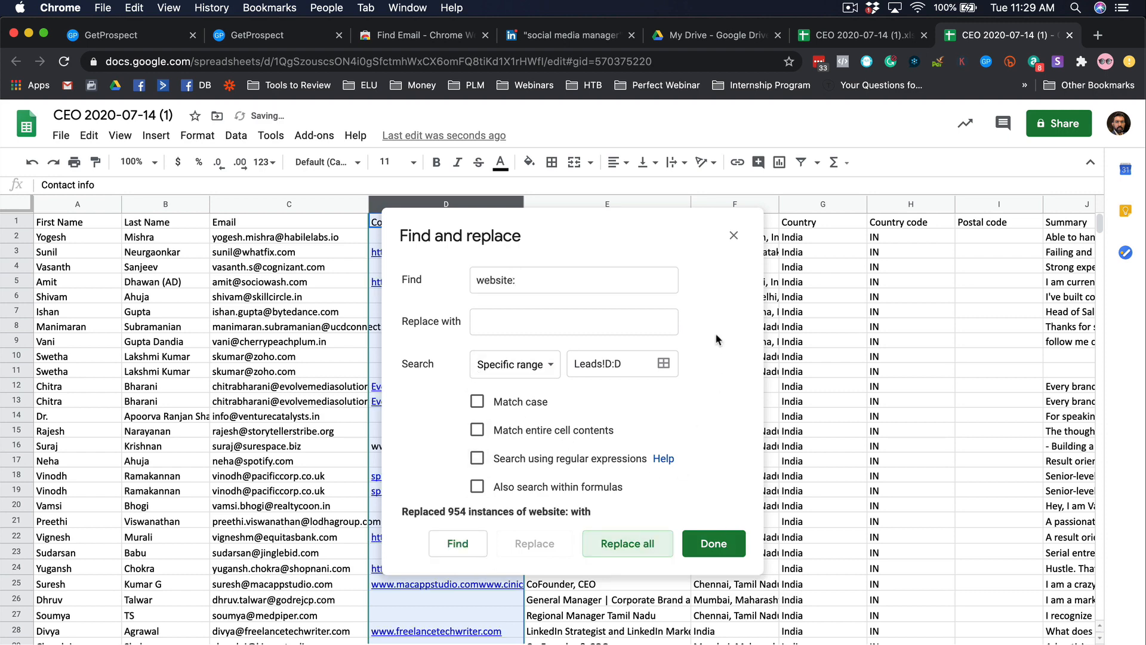
pyautogui.click(733, 235)
pyautogui.click(479, 314)
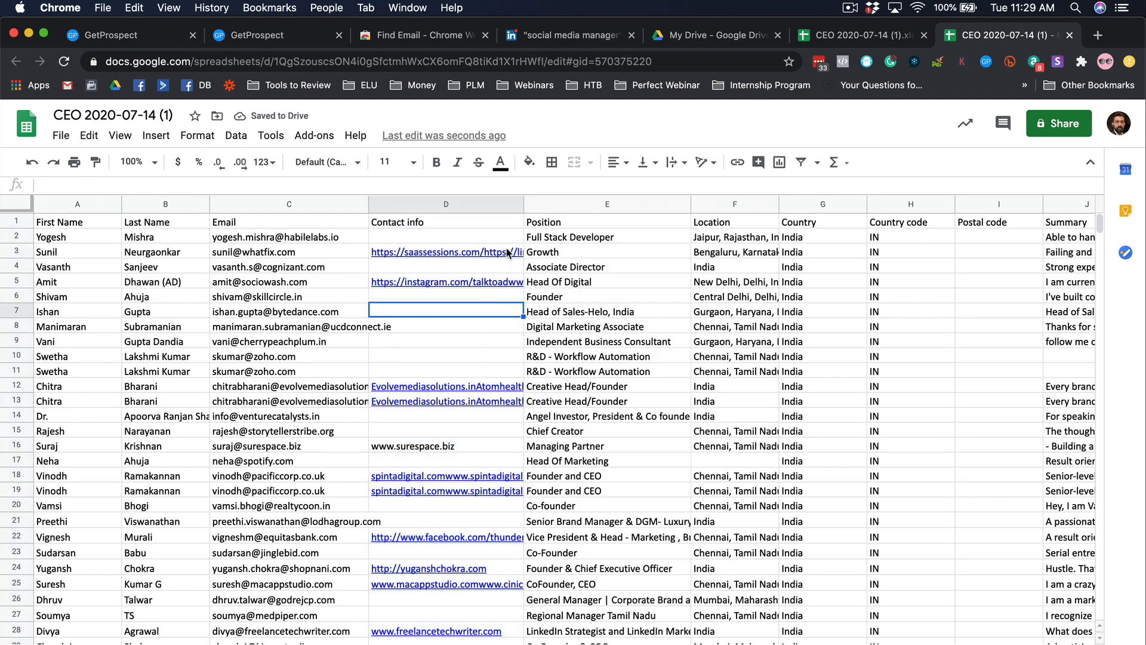
pyautogui.moveTo(523, 204); pyautogui.dragTo(462, 204)
# Freeze the first row of the sheet so the headers stay in place.
pyautogui.click(119, 136)
pyautogui.moveTo(119, 162)
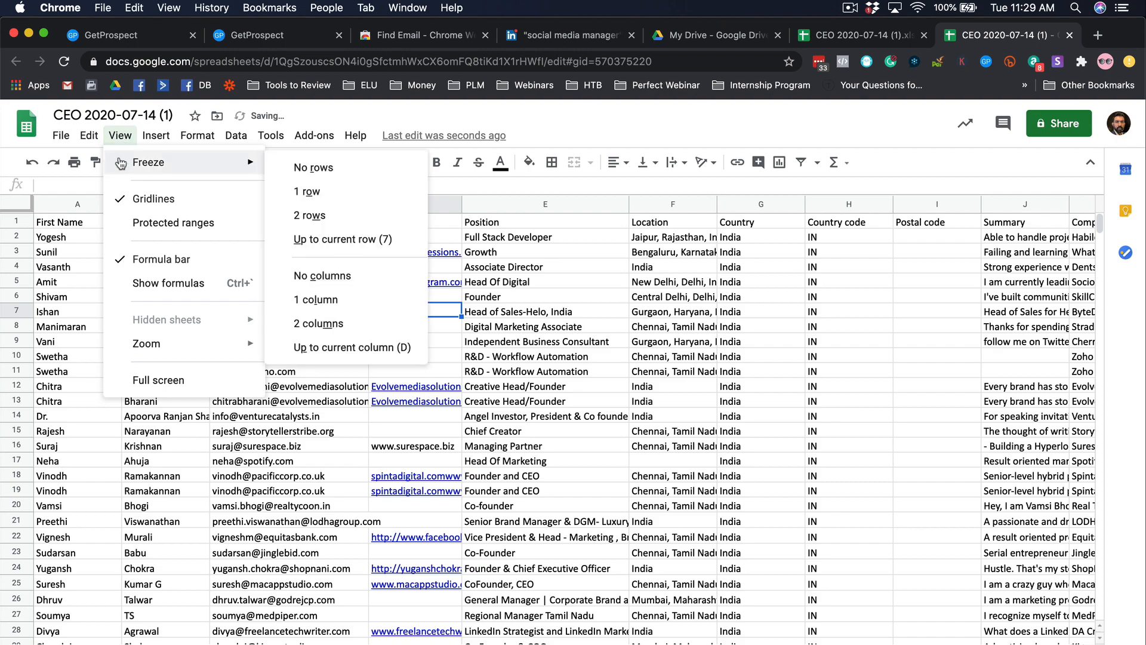
pyautogui.click(312, 192)
pyautogui.click(555, 344)
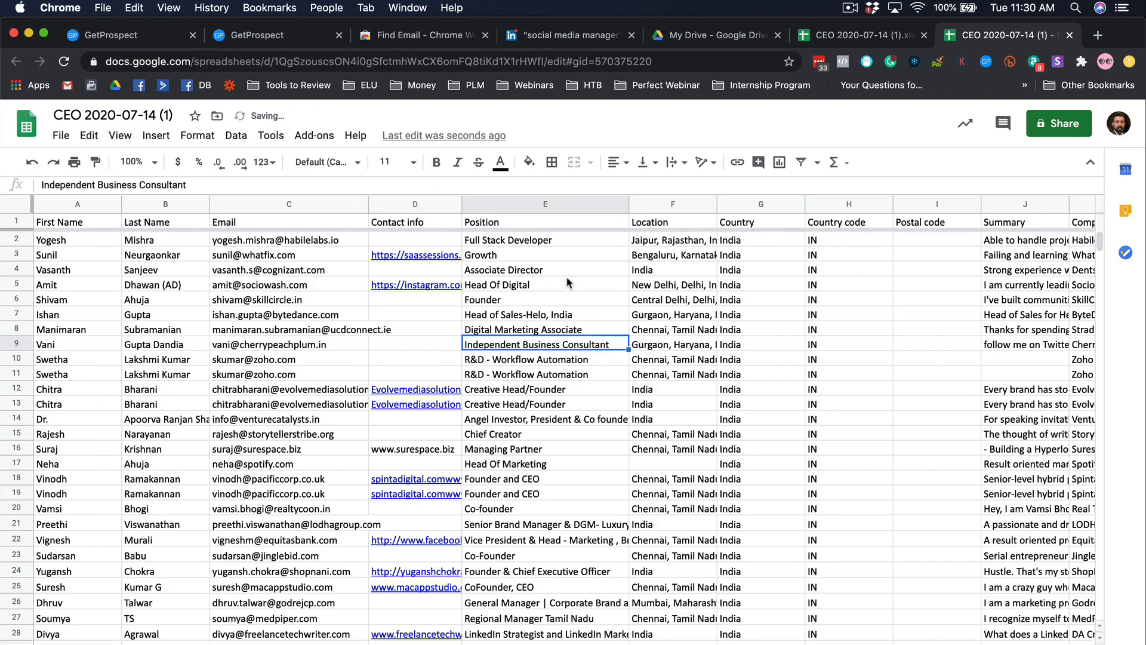
# Go down through the contact list and check the email, position and contact info cells in row 58.
pyautogui.click(552, 241)
pyautogui.scroll(-12, 577, 323)
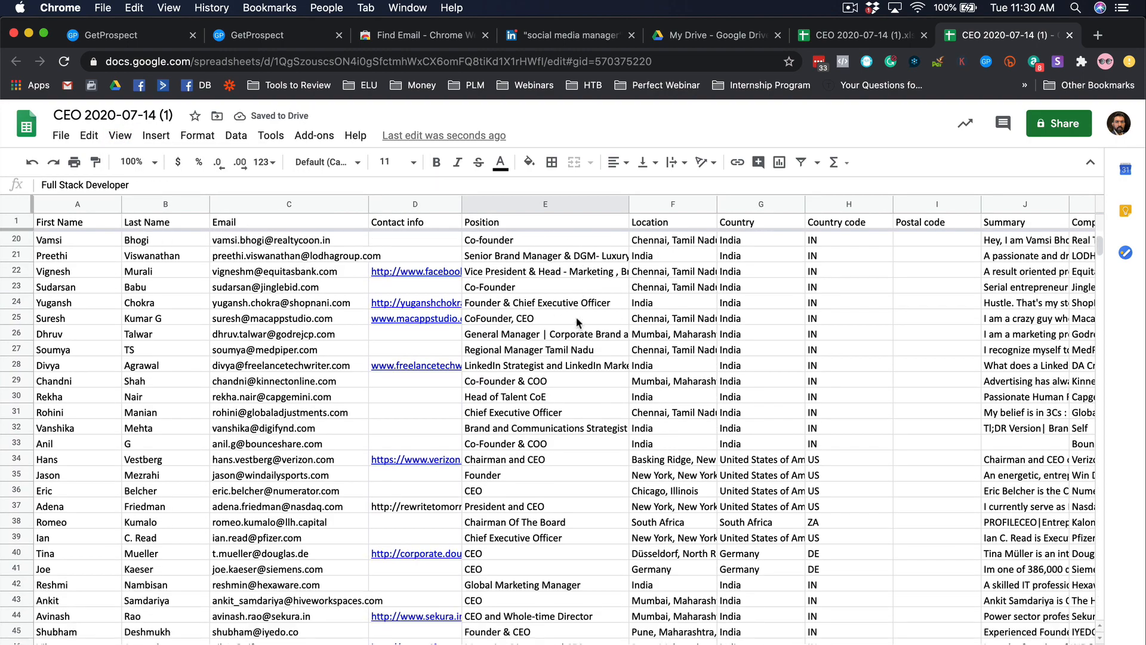
pyautogui.scroll(-1, 577, 322)
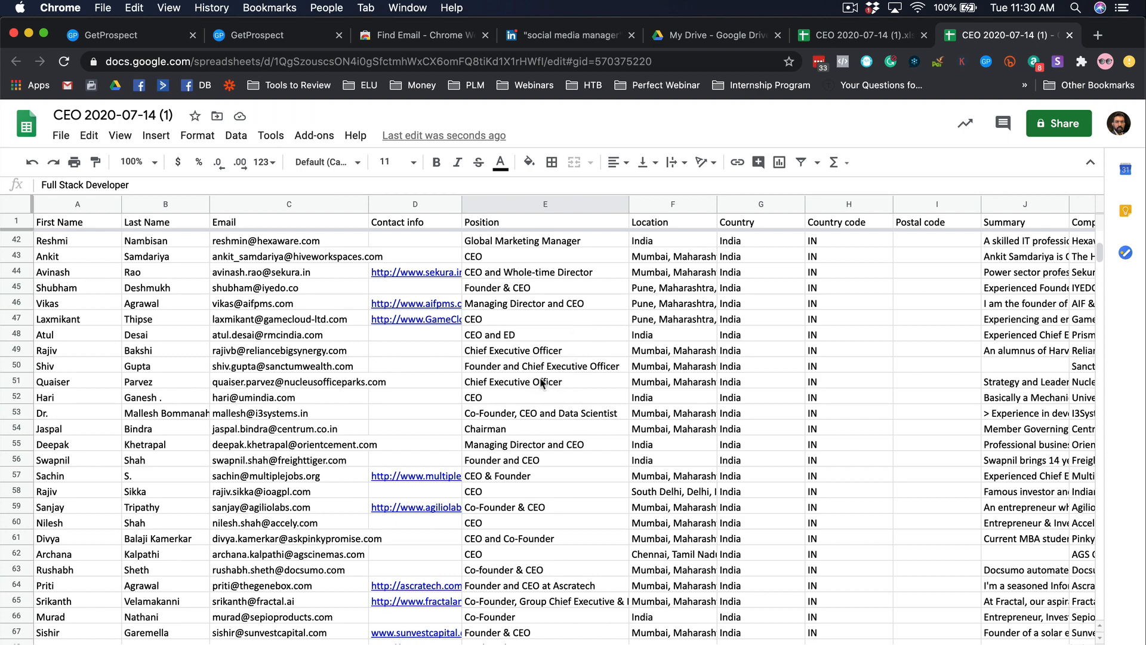
pyautogui.scroll(-3, 545, 382)
pyautogui.click(300, 365)
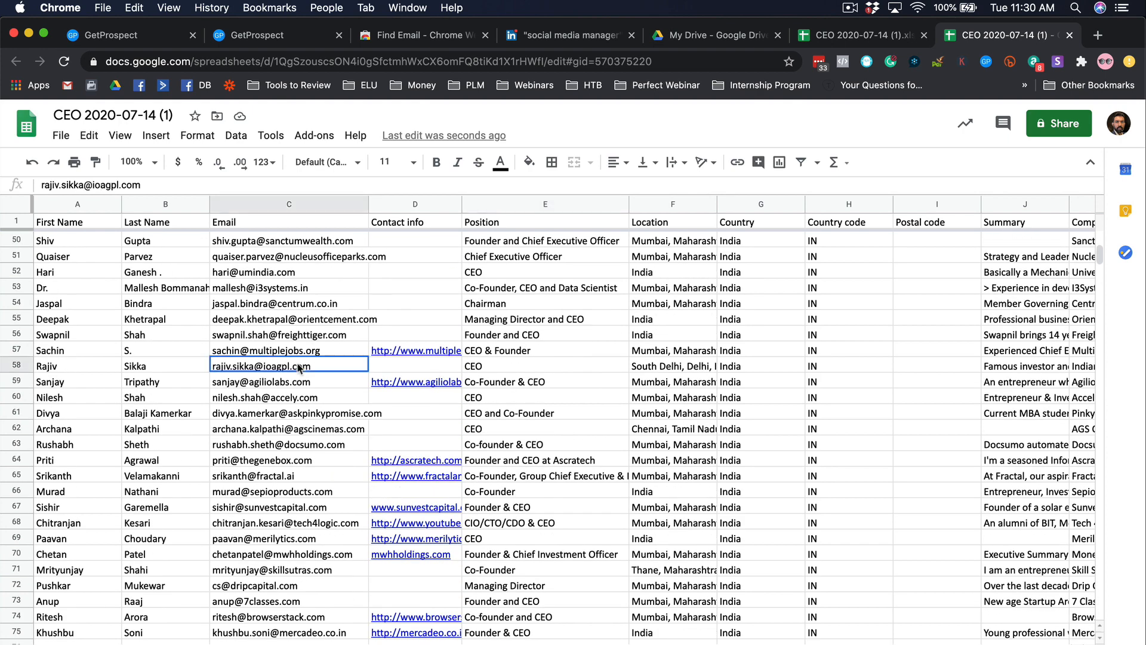
pyautogui.click(493, 369)
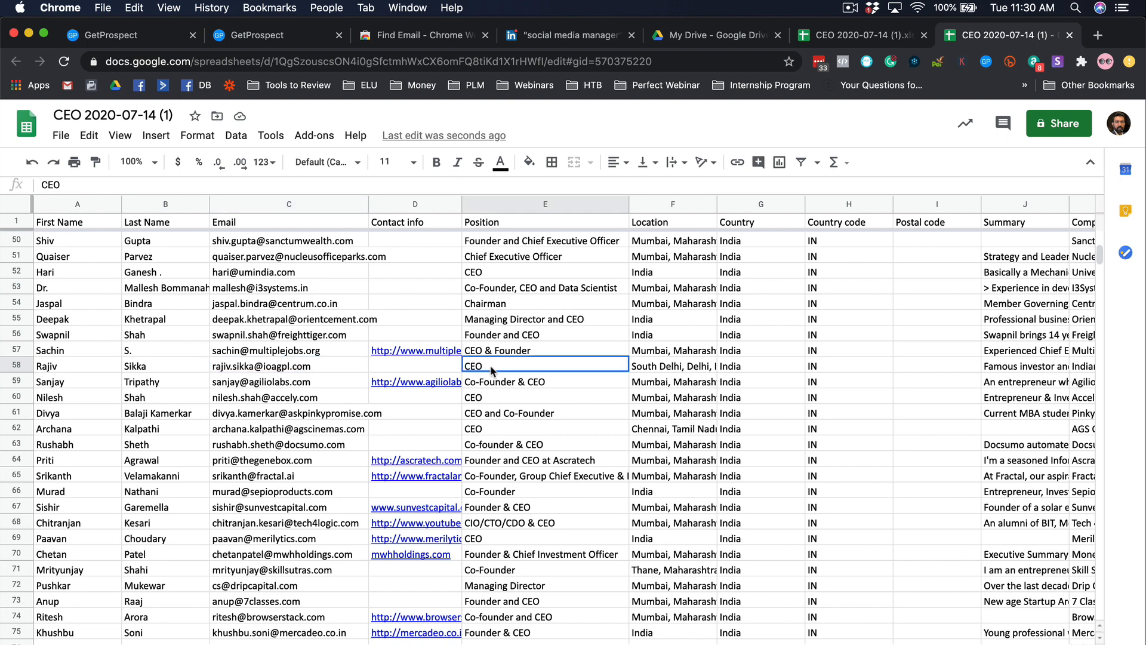
pyautogui.click(389, 369)
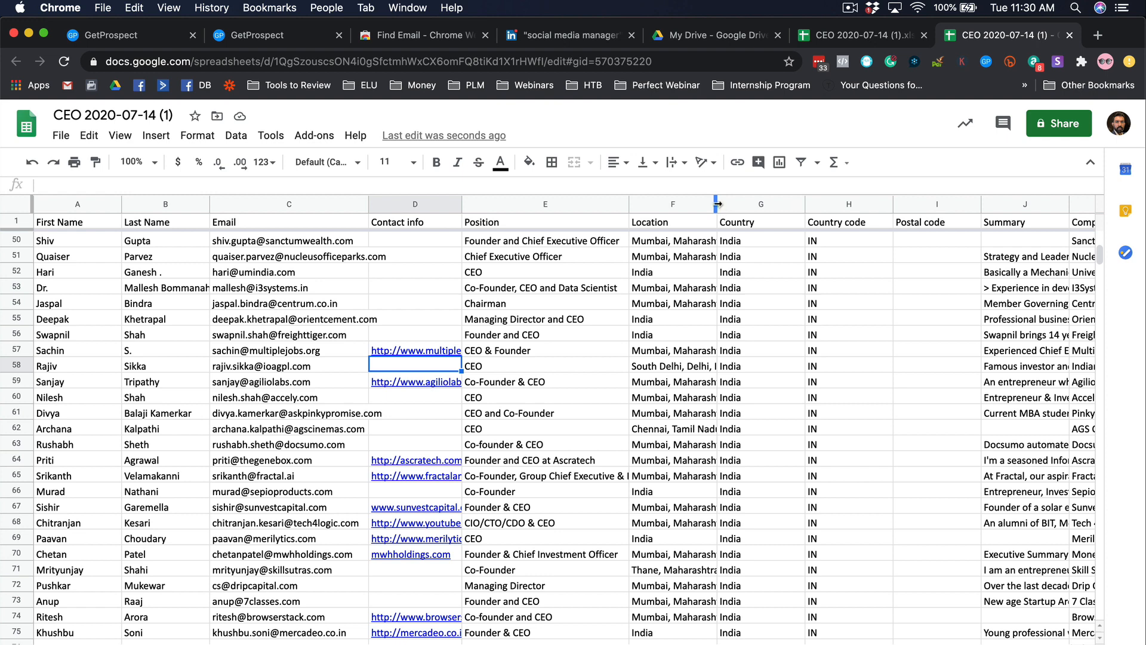
# Widen the Location column to read its entries, and delete the Location, Country and Country code columns (F to H).
pyautogui.moveTo(716, 204); pyautogui.dragTo(819, 204)
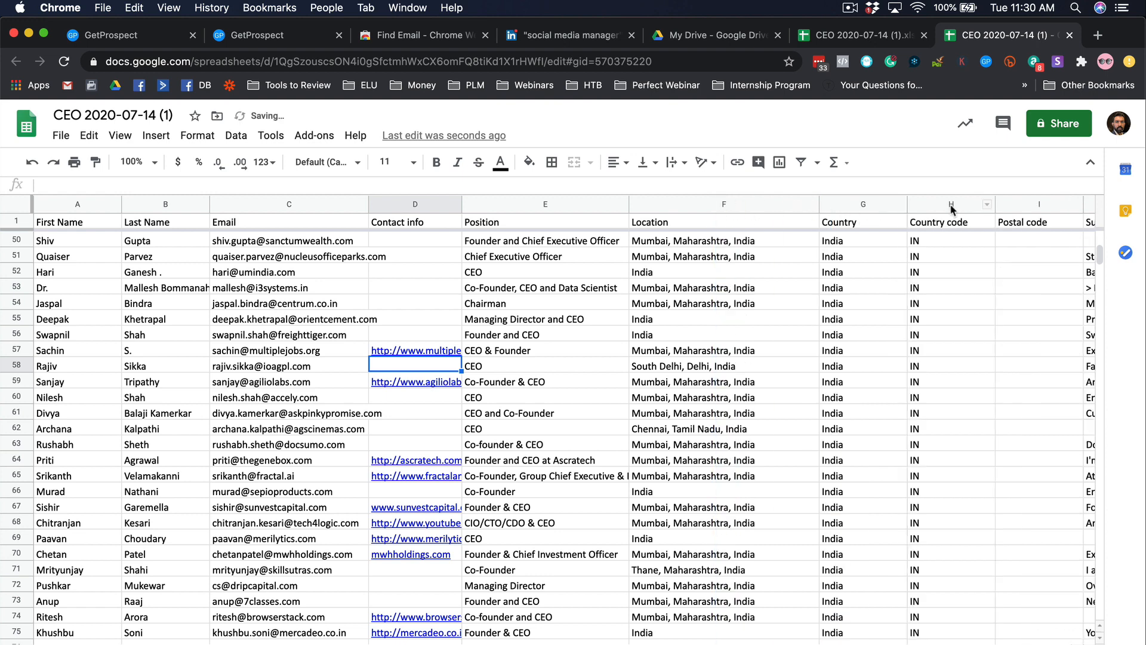
pyautogui.moveTo(951, 205); pyautogui.dragTo(749, 204)
pyautogui.rightClick(749, 205)
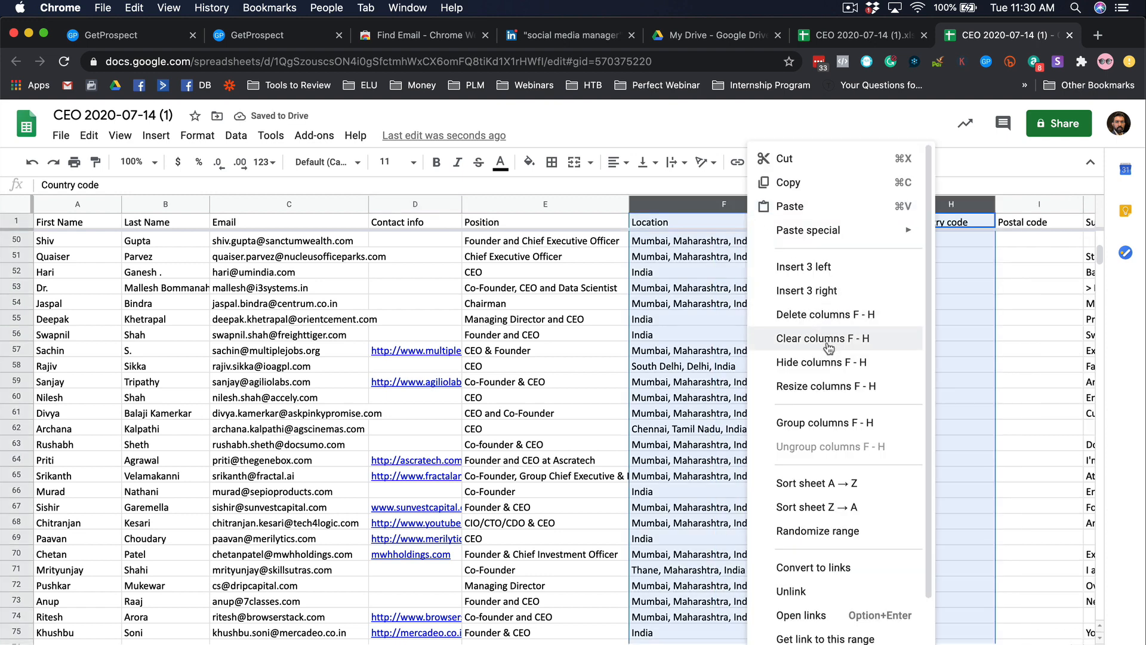
pyautogui.click(811, 312)
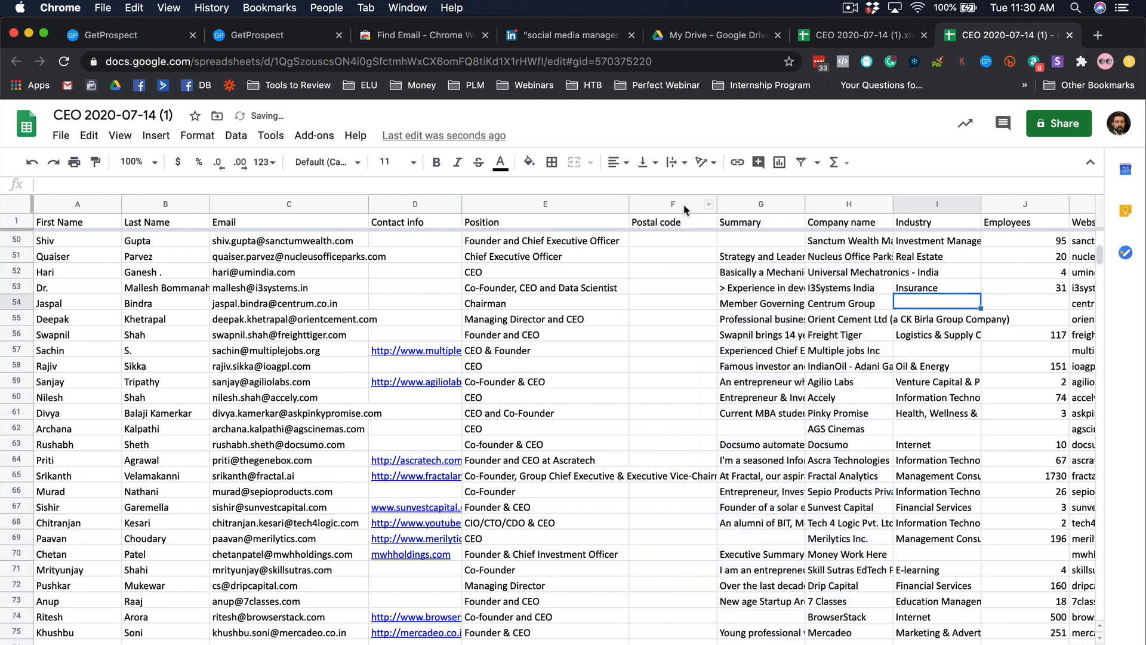
# Read several entries in the Summary column, including those in rows 55, 59 and 61.
pyautogui.rightClick(749, 203)
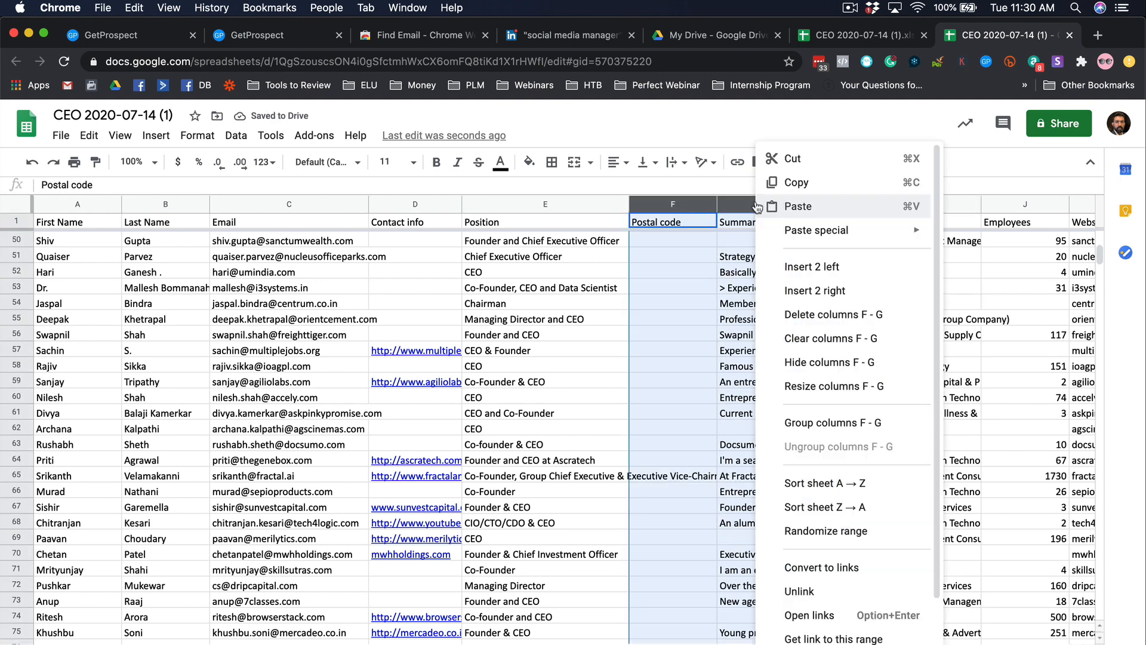
pyautogui.click(740, 320)
pyautogui.click(749, 305)
pyautogui.click(750, 319)
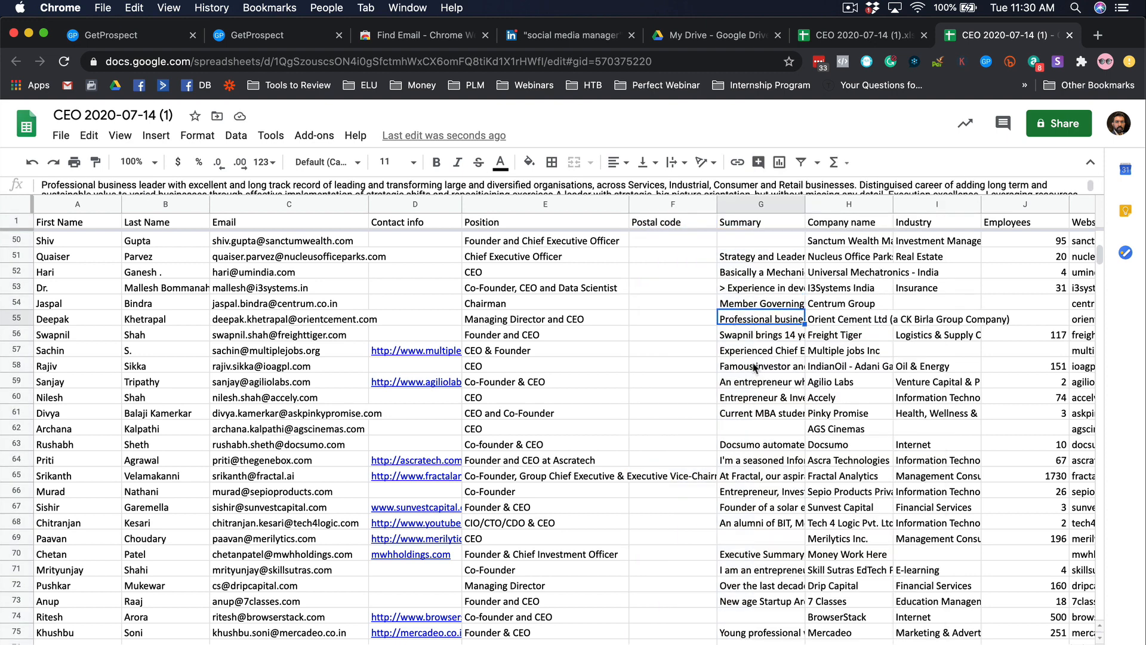
pyautogui.click(758, 381)
pyautogui.click(764, 412)
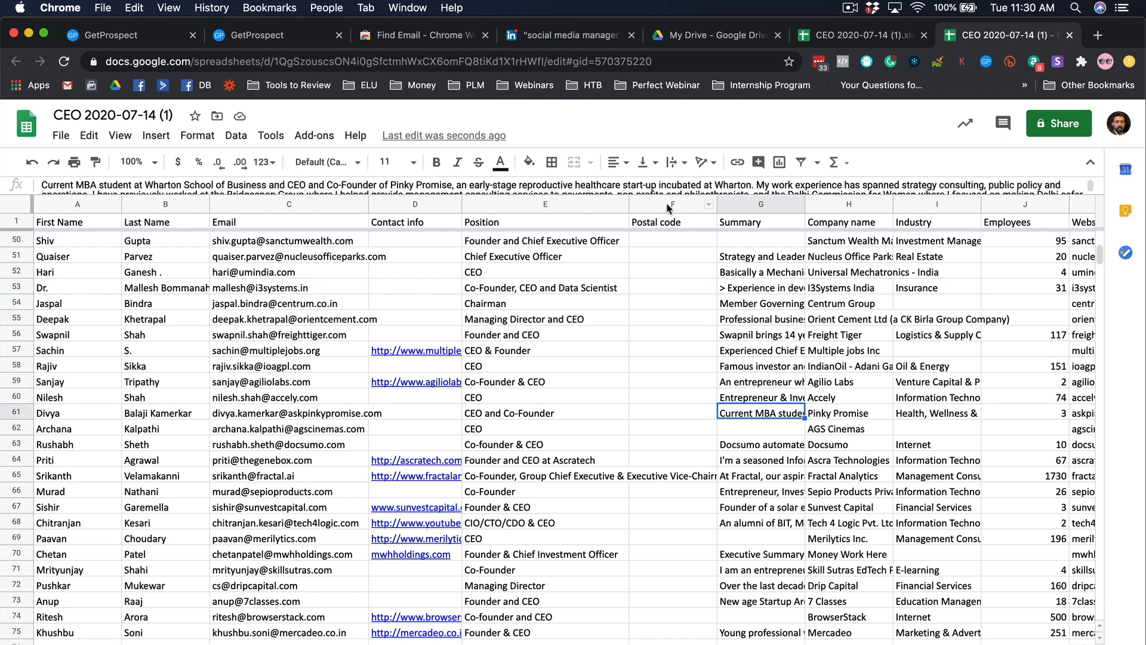
# Delete the Postal code and Summary columns (F and G) from the sheet.
pyautogui.click(666, 203)
pyautogui.keyDown('shift'); pyautogui.click(729, 204); pyautogui.keyUp('shift')
pyautogui.rightClick(729, 204)
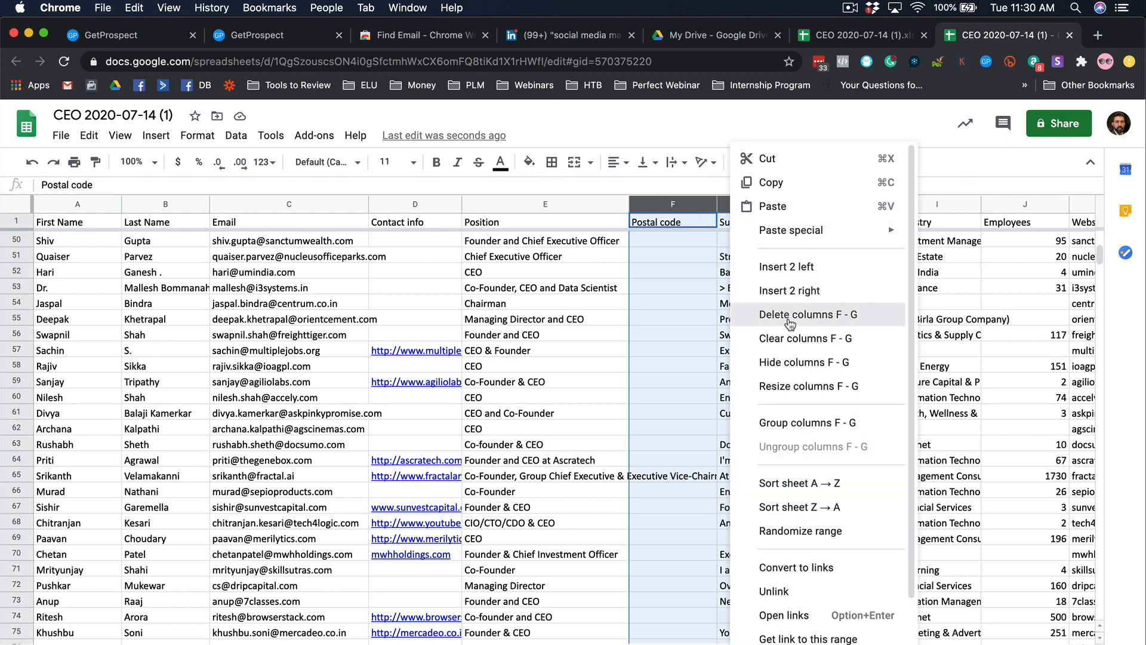
pyautogui.click(800, 314)
# Widen the Company name column to fit the longer names and check the position and company in row 67.
pyautogui.moveTo(717, 204); pyautogui.dragTo(788, 204)
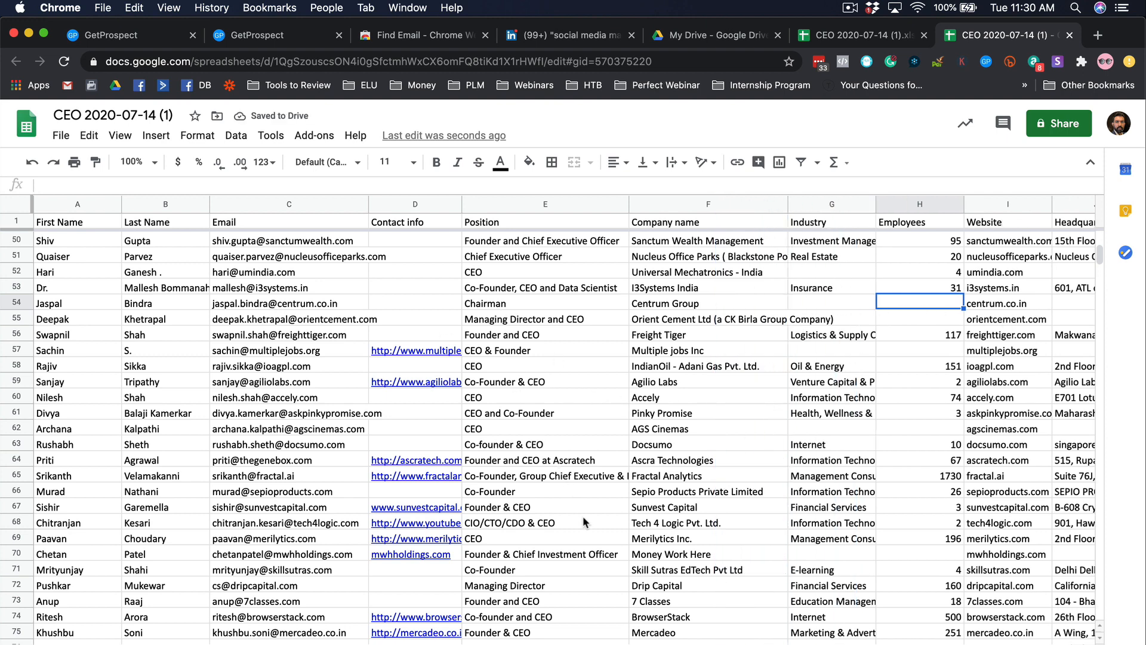
pyautogui.click(553, 513)
pyautogui.click(672, 514)
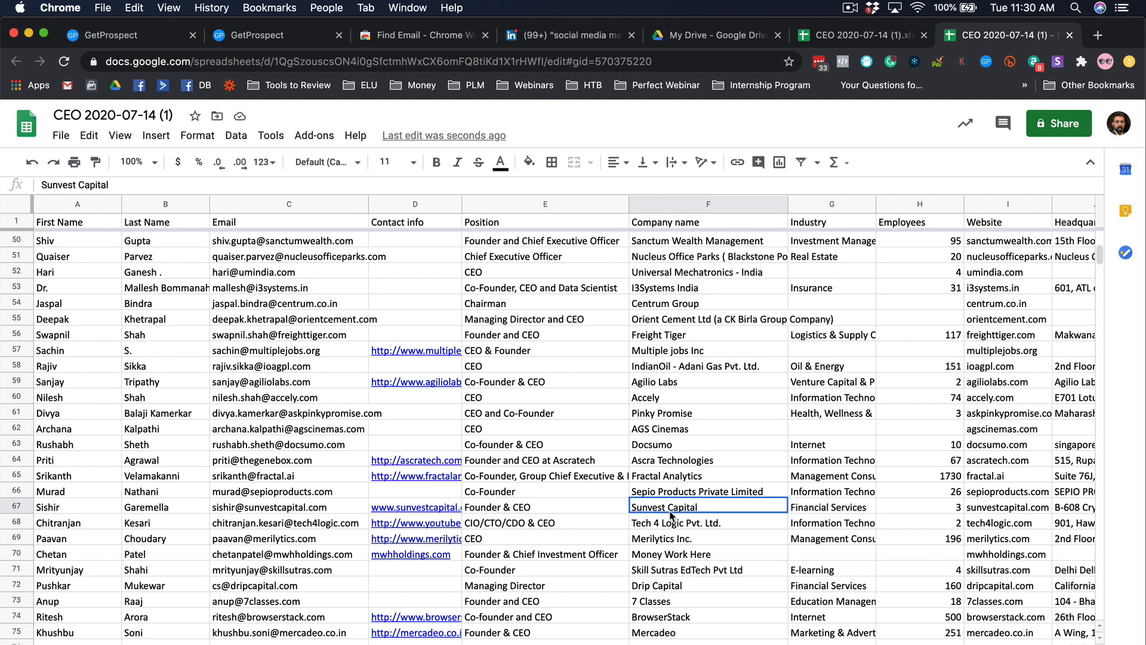
# Check the position and company in row 69, and delete the Industry and Employees columns (G and H).
pyautogui.click(568, 540)
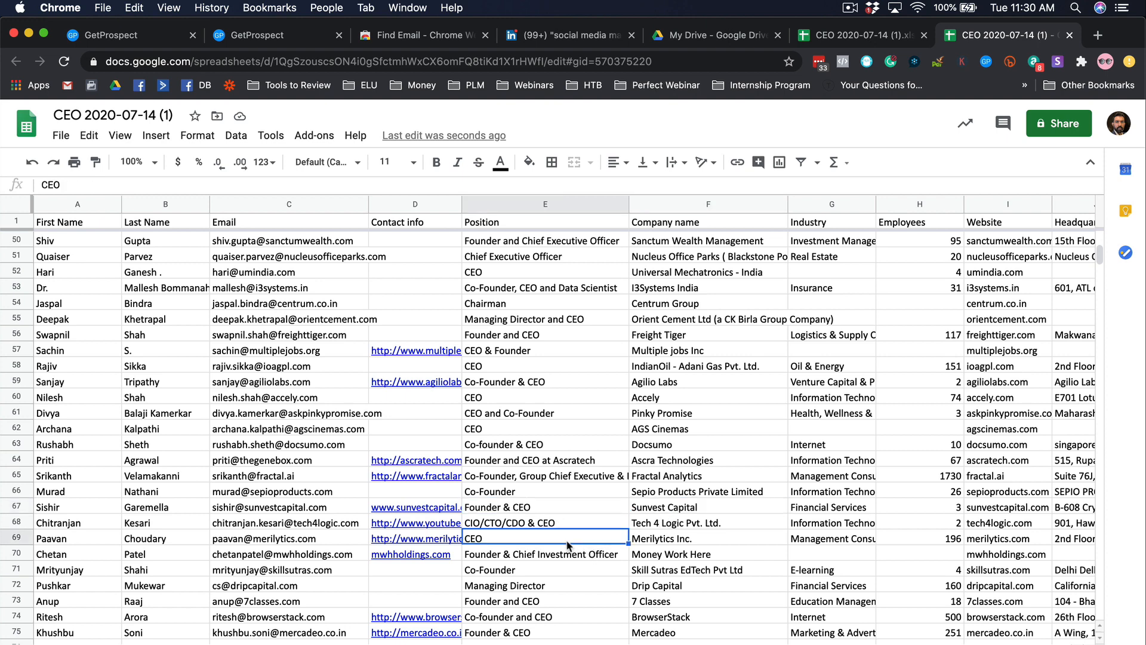
pyautogui.click(657, 540)
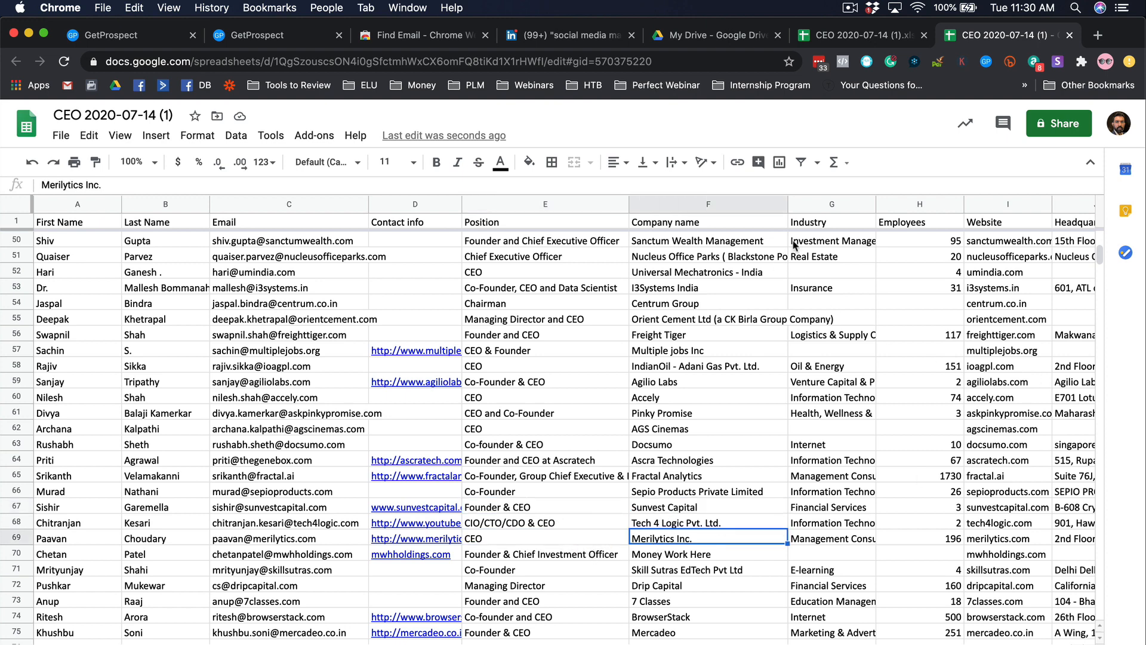
pyautogui.moveTo(815, 199); pyautogui.dragTo(913, 203)
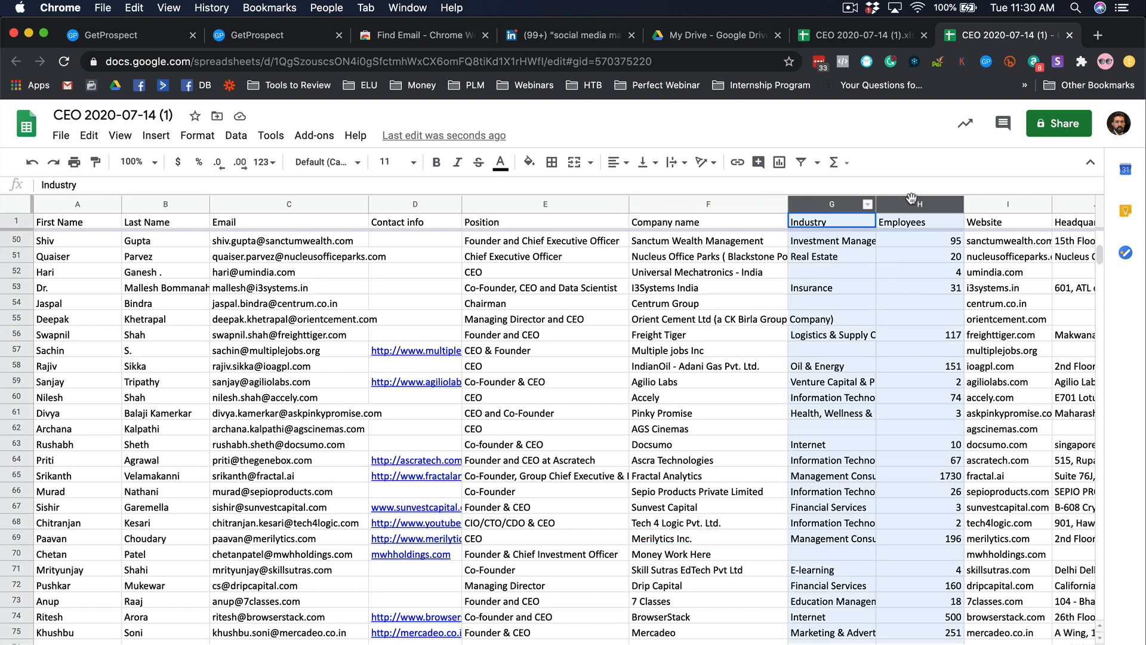
pyautogui.rightClick(914, 203)
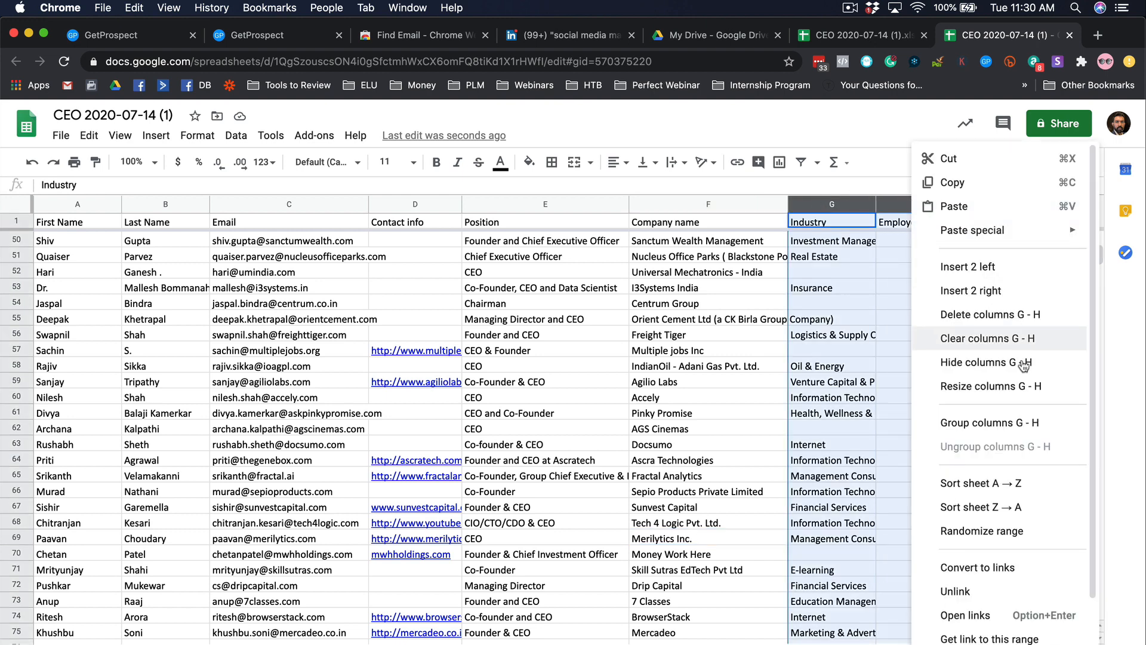
pyautogui.click(997, 313)
pyautogui.click(692, 302)
# Delete the Contact info column (D) from the sheet.
pyautogui.rightClick(399, 206)
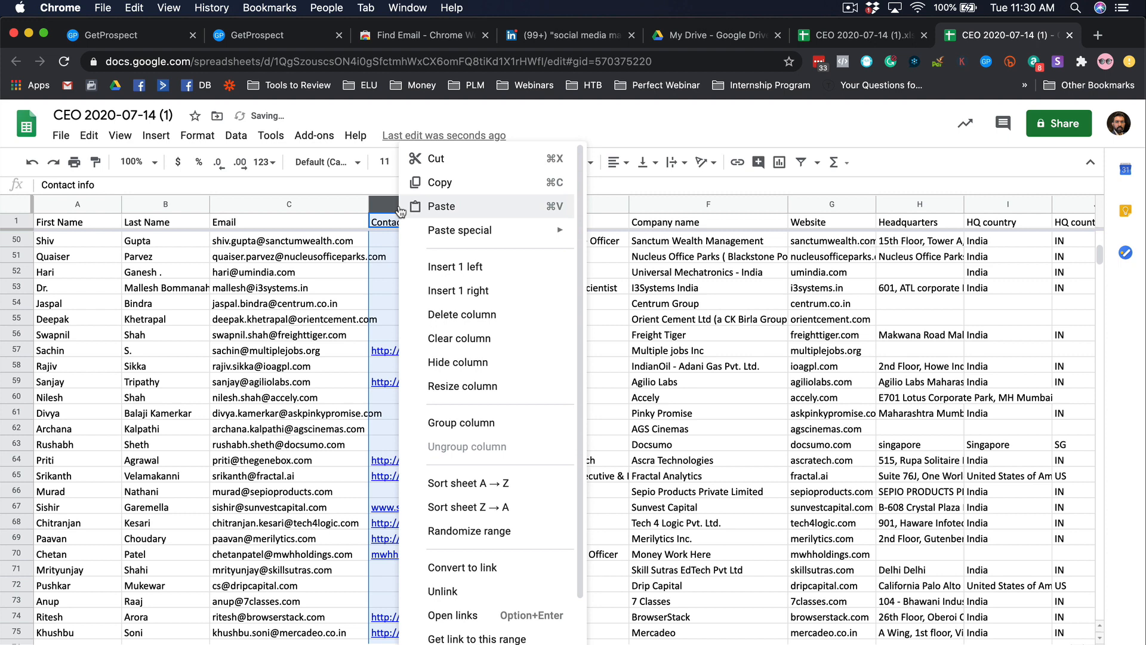
pyautogui.click(451, 307)
pyautogui.click(735, 271)
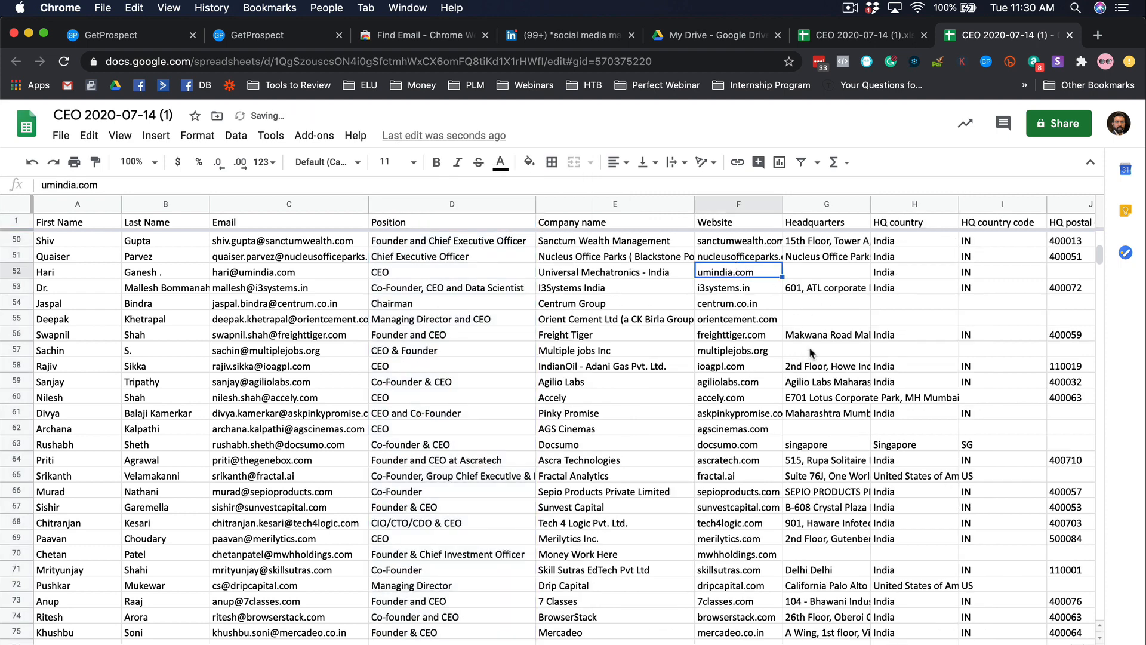
# Delete the headquarters columns G to J, from Headquarters through HQ postal code.
pyautogui.moveTo(836, 204); pyautogui.dragTo(1068, 206)
pyautogui.rightClick(1068, 206)
pyautogui.click(1074, 388)
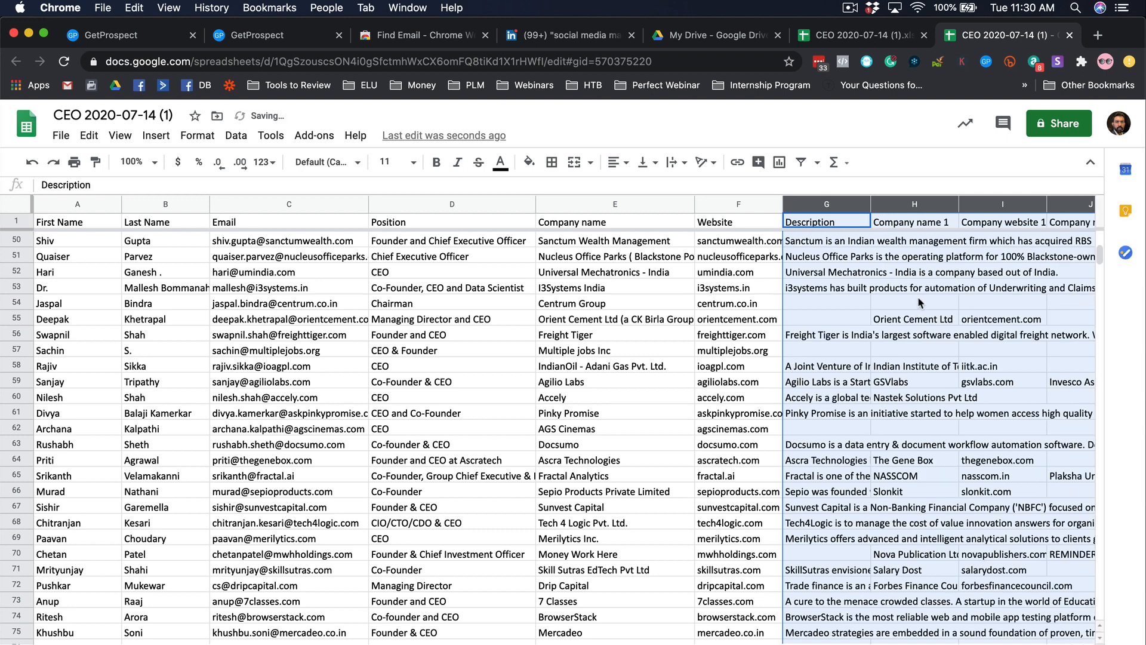
# Delete the four columns G to J, starting with Description, Company name 1 and Company website 1.
pyautogui.moveTo(836, 205); pyautogui.dragTo(1057, 204)
pyautogui.rightClick(1056, 204)
pyautogui.click(1080, 315)
pyautogui.click(897, 277)
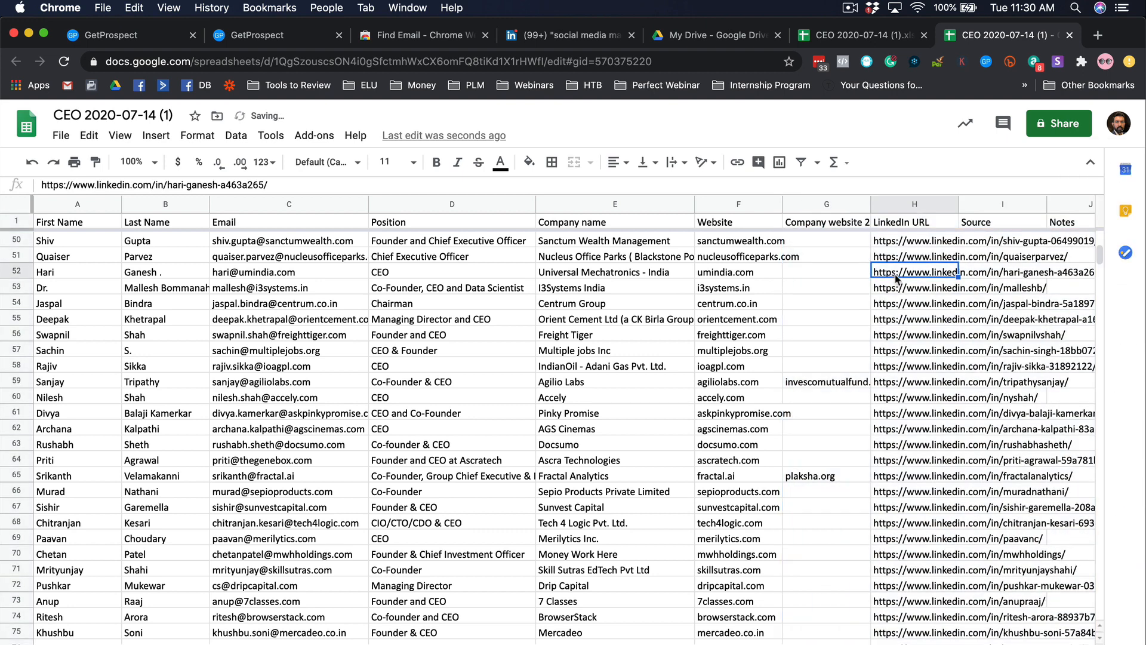
# Delete the remaining extra columns G to L, from Company website 2 through Updated.
pyautogui.hscroll(5, 895, 275)
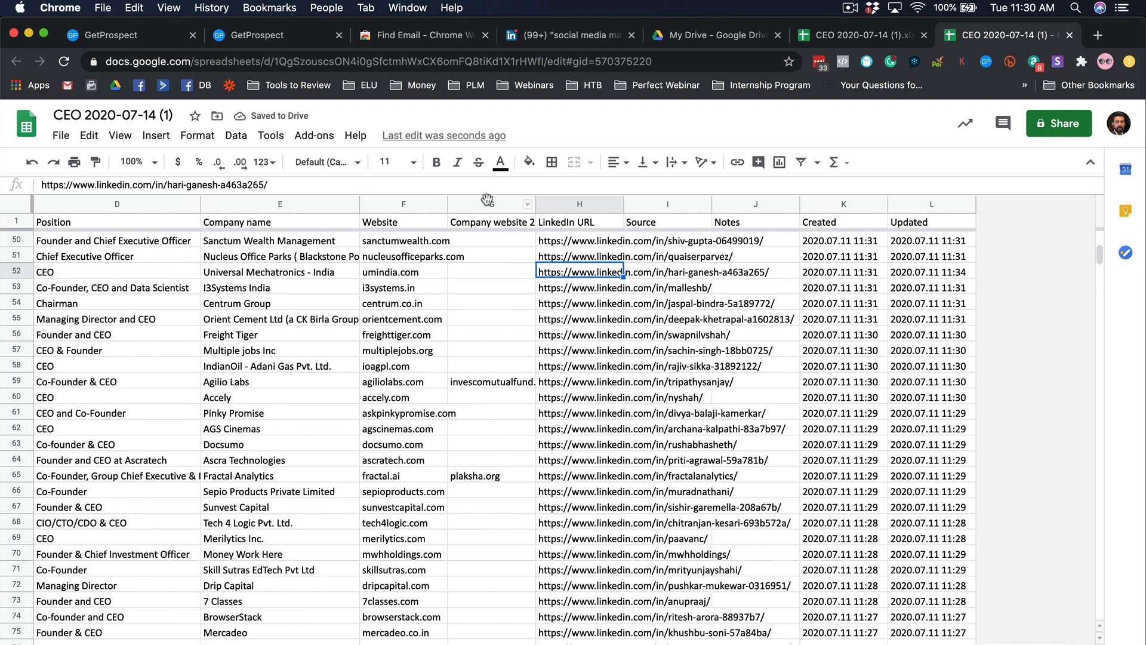
pyautogui.moveTo(487, 205); pyautogui.dragTo(815, 201)
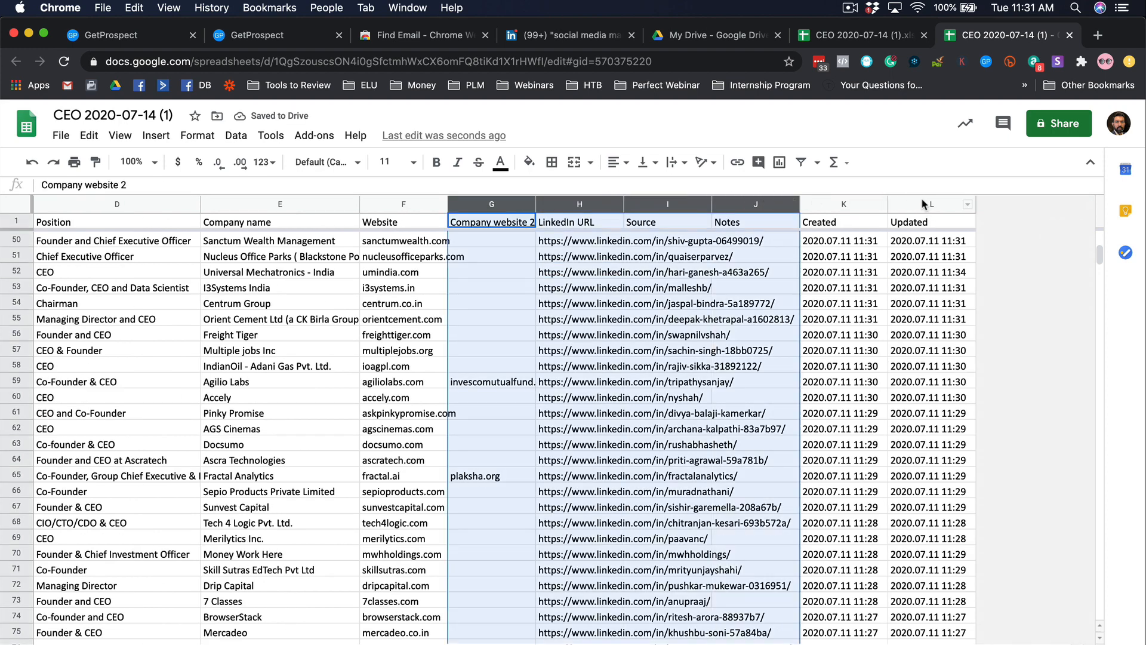
pyautogui.moveTo(928, 204); pyautogui.dragTo(519, 204)
pyautogui.rightClick(519, 204)
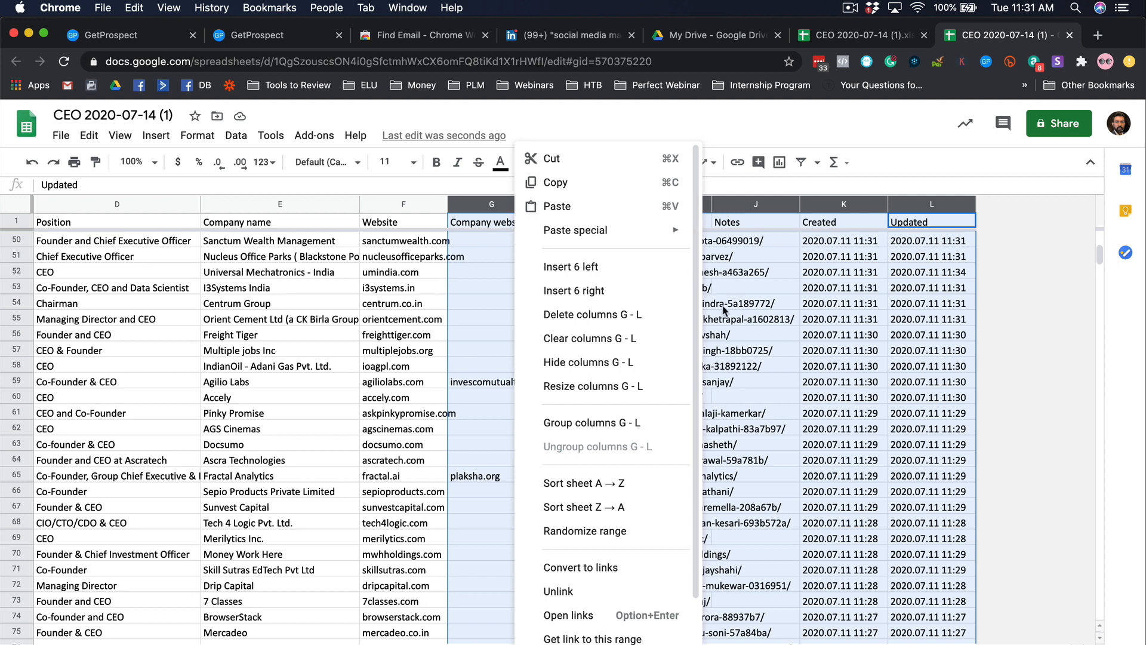
pyautogui.click(669, 314)
pyautogui.click(609, 324)
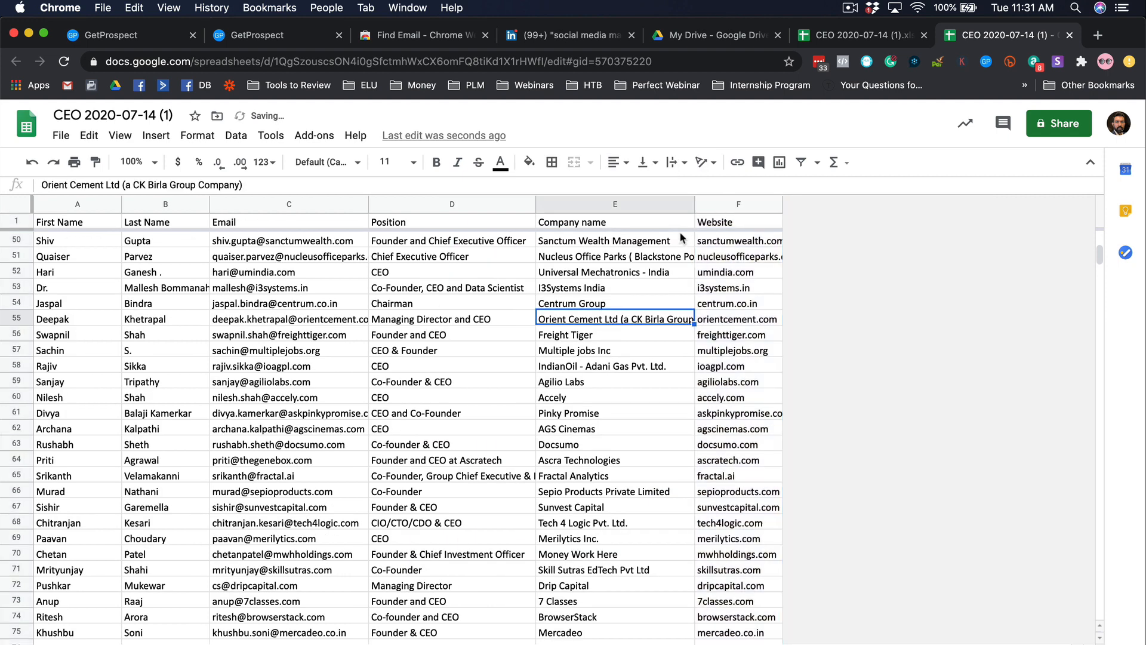
# Widen the Company name and Position columns to fit their longer entries.
pyautogui.moveTo(694, 205); pyautogui.dragTo(787, 203)
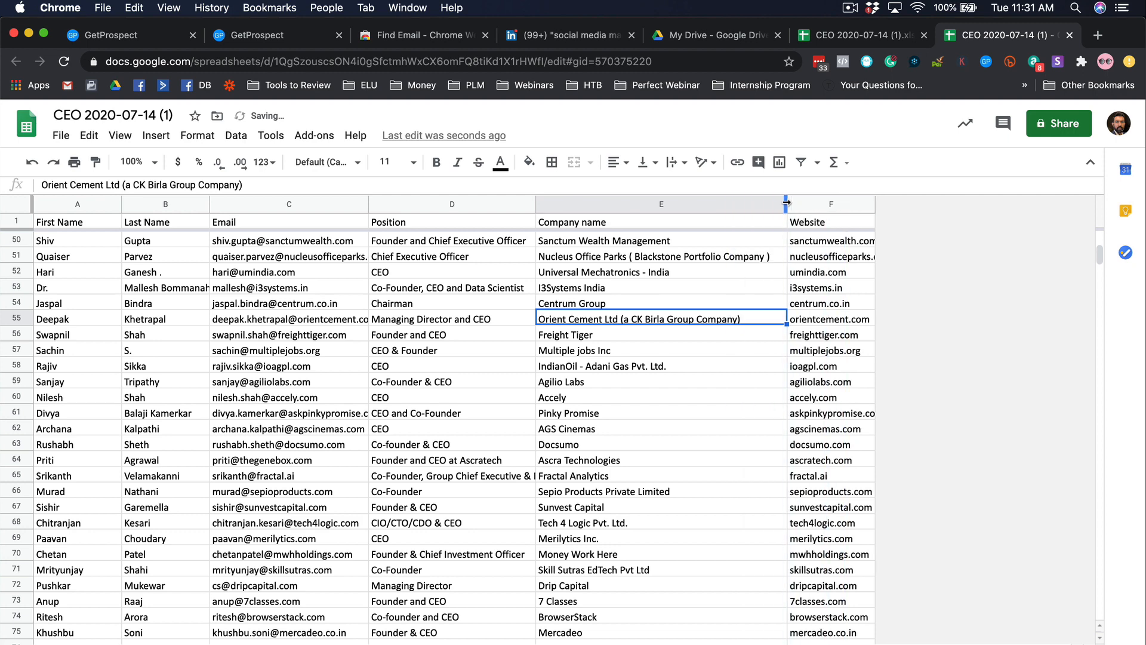
pyautogui.click(686, 333)
pyautogui.scroll(15, 426, 314)
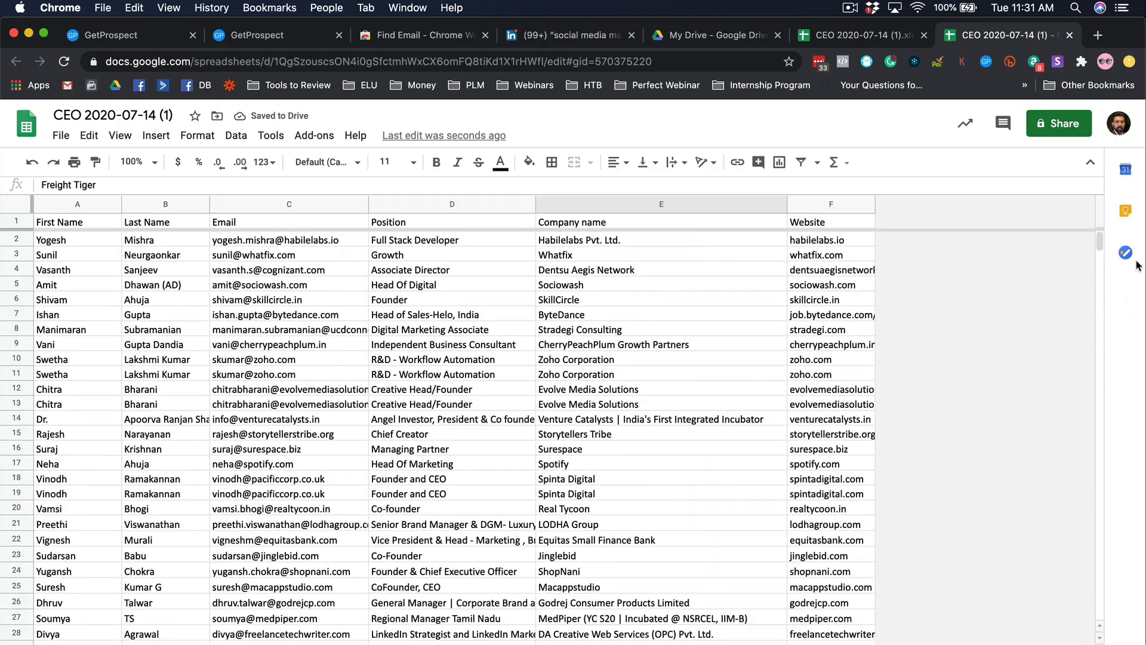
pyautogui.moveTo(1100, 245)
pyautogui.mouseDown()
pyautogui.moveTo(1134, 642)
pyautogui.moveTo(1108, 238)
pyautogui.mouseUp()
pyautogui.click(610, 346)
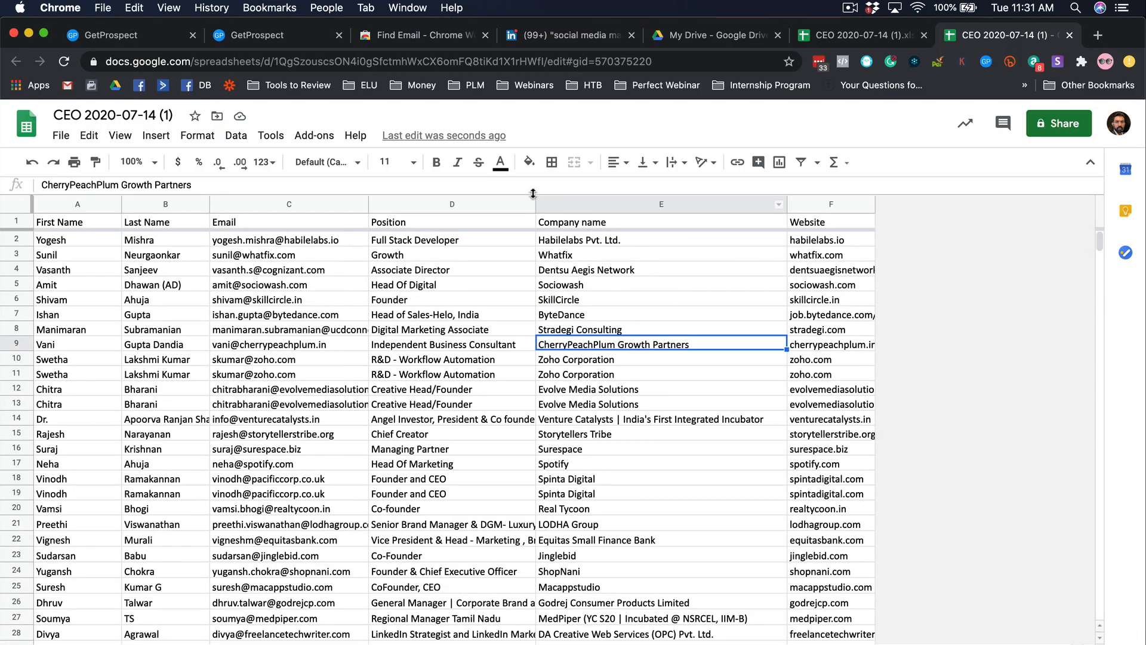
pyautogui.moveTo(534, 203); pyautogui.dragTo(571, 203)
# Inspect the Position column for repeated contacts, including rows 11, 13 and 19.
pyautogui.click(402, 376)
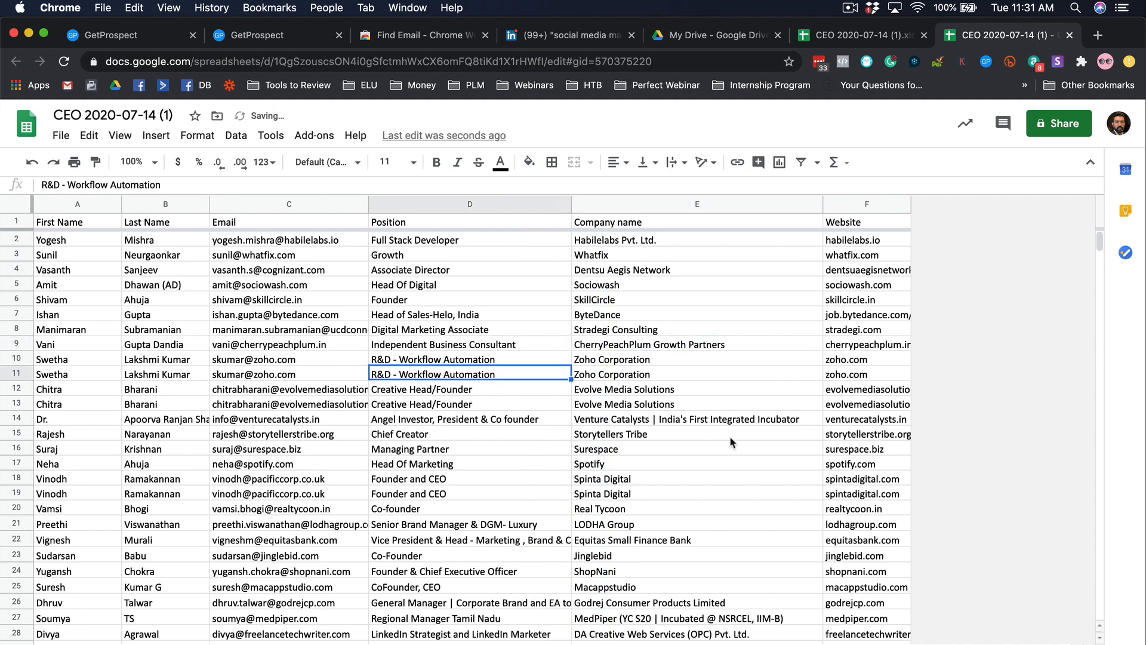
pyautogui.click(435, 409)
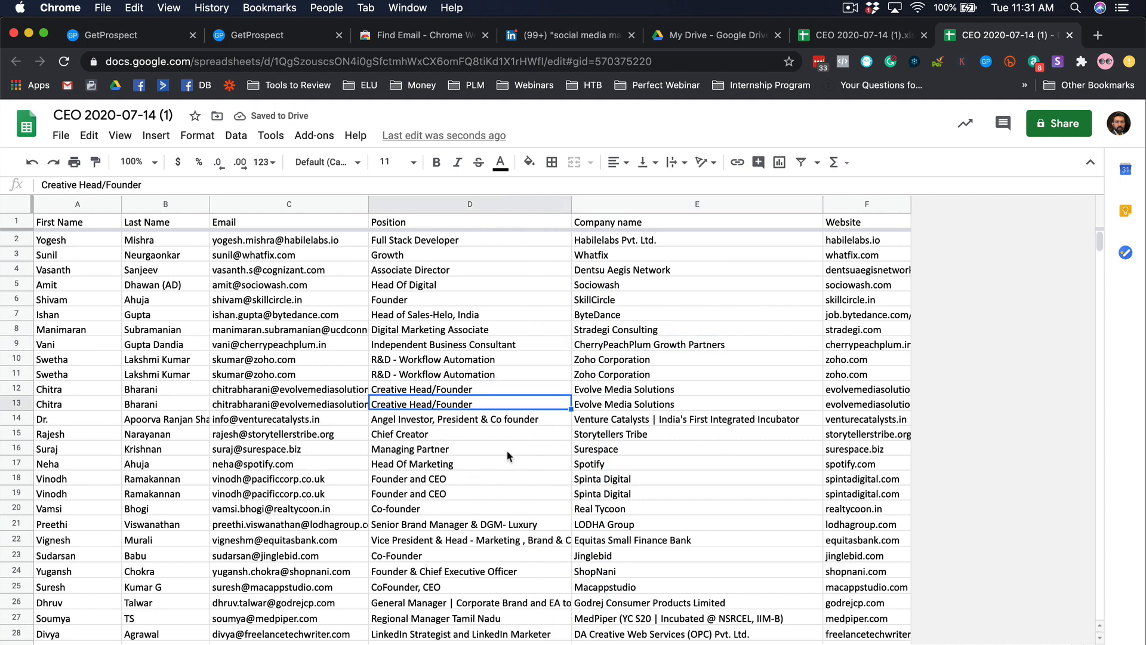
pyautogui.click(447, 496)
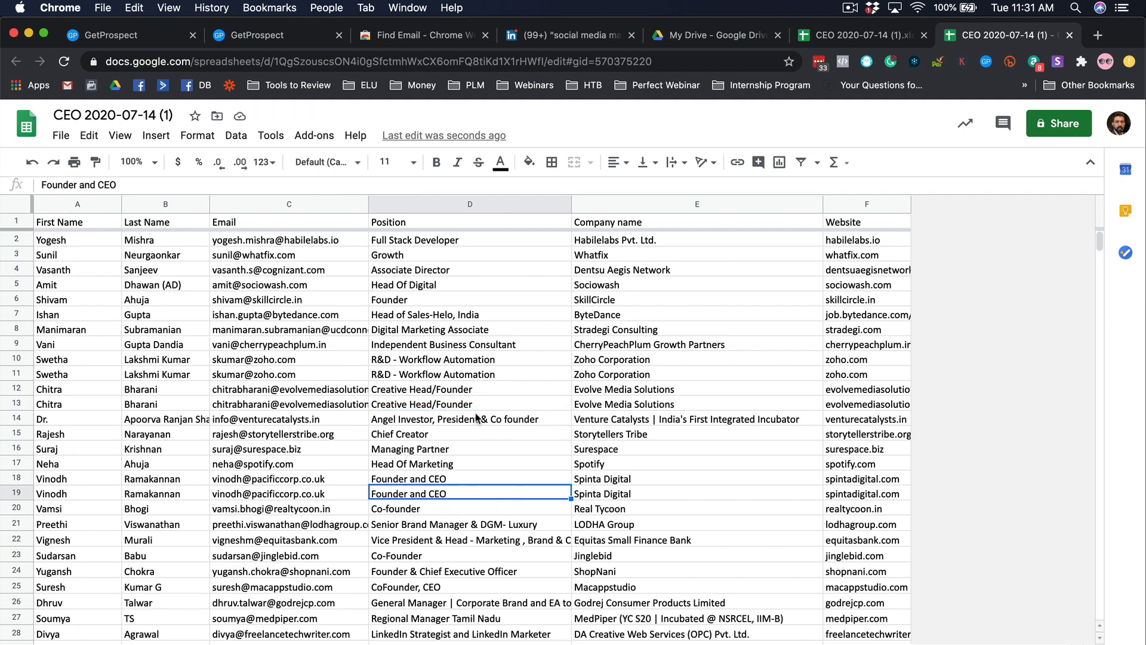
pyautogui.scroll(-5, 426, 406)
pyautogui.scroll(5, 425, 406)
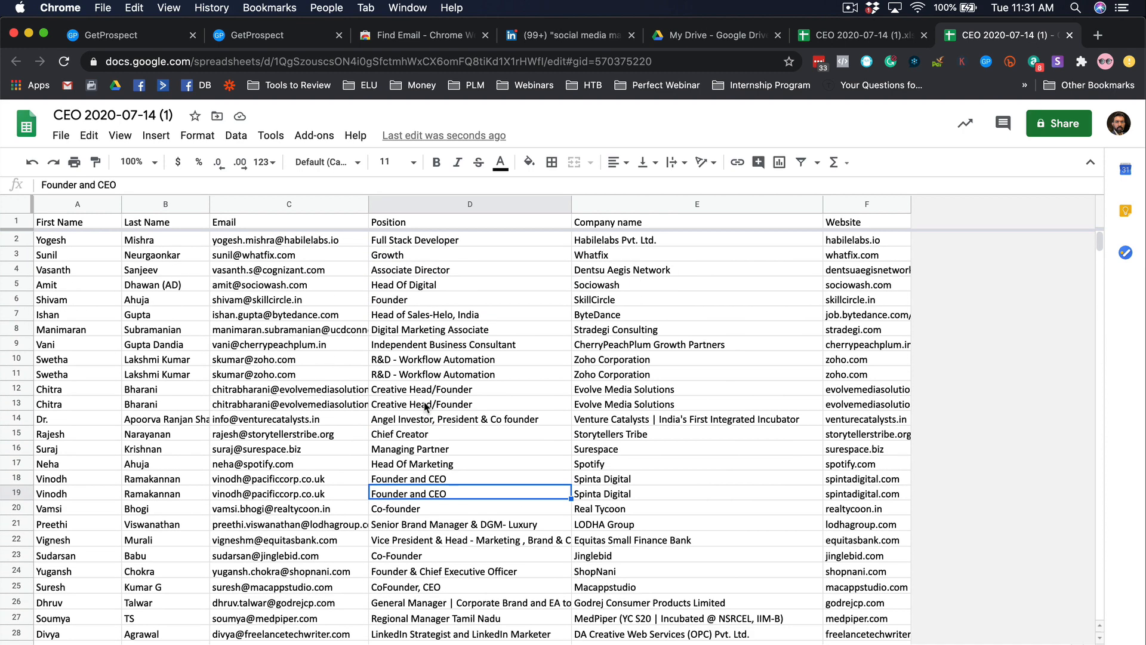
# Select the Email column and start the Remove Duplicates add-on's Find duplicate or unique rows tool, skipping the subscription offer.
pyautogui.click(272, 202)
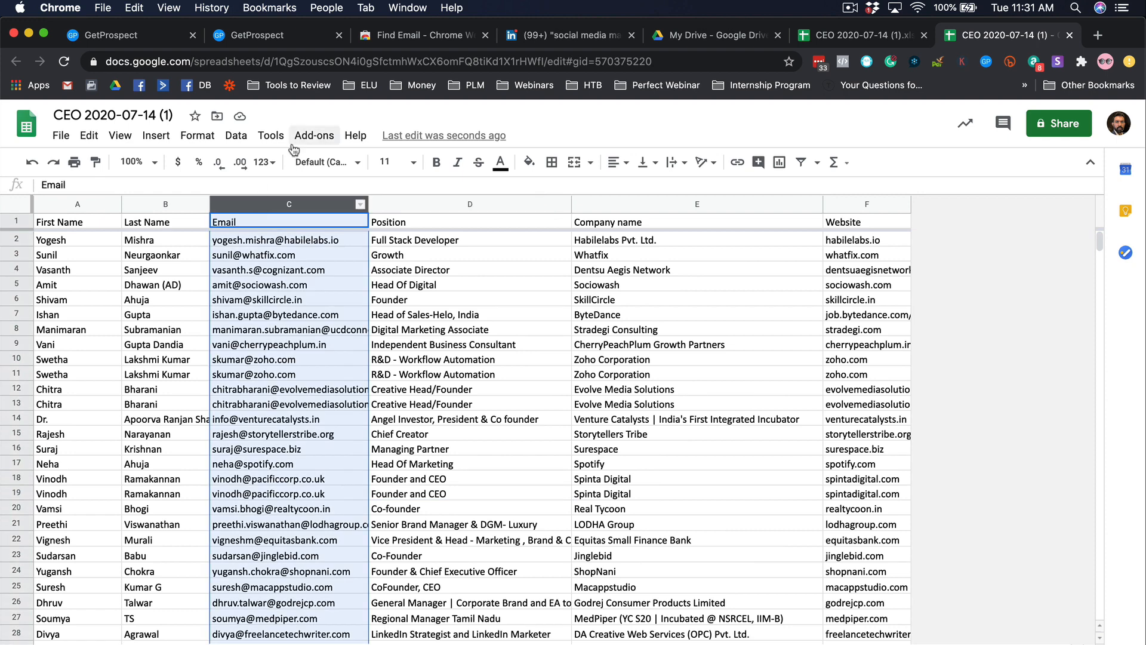
pyautogui.click(307, 136)
pyautogui.moveTo(417, 223)
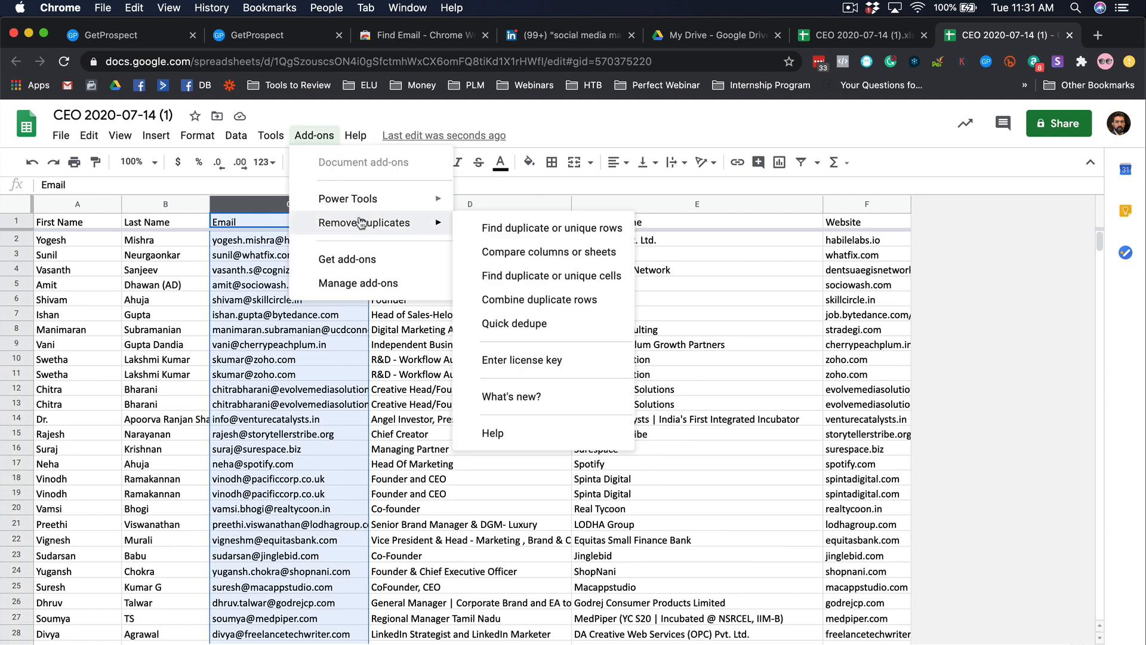
pyautogui.click(535, 229)
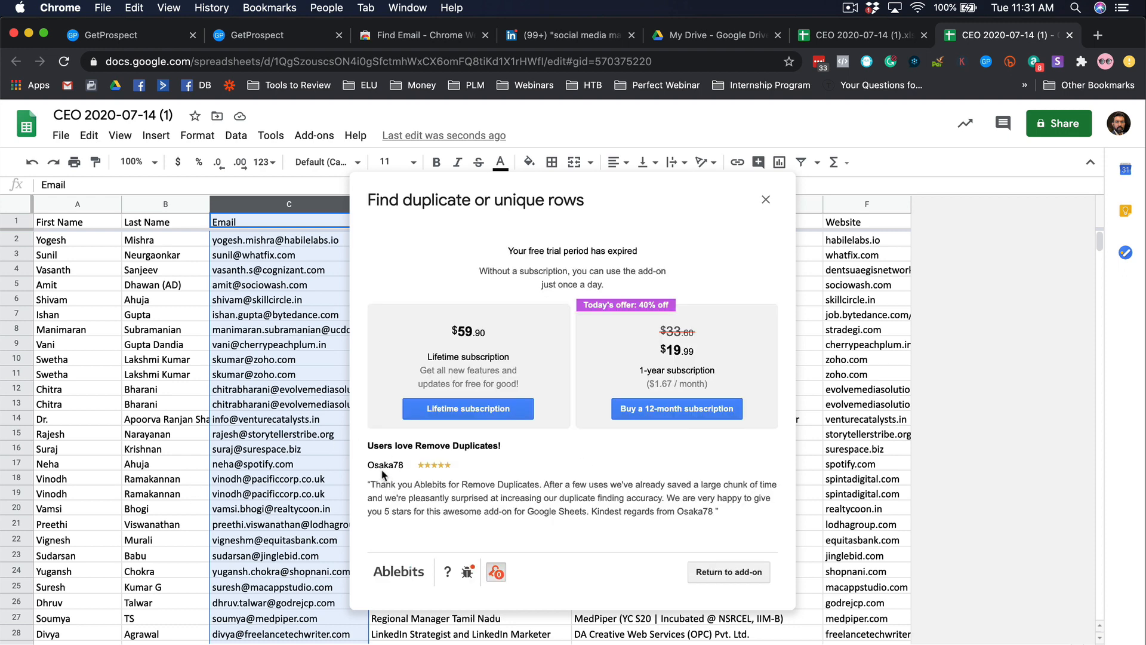
pyautogui.click(744, 577)
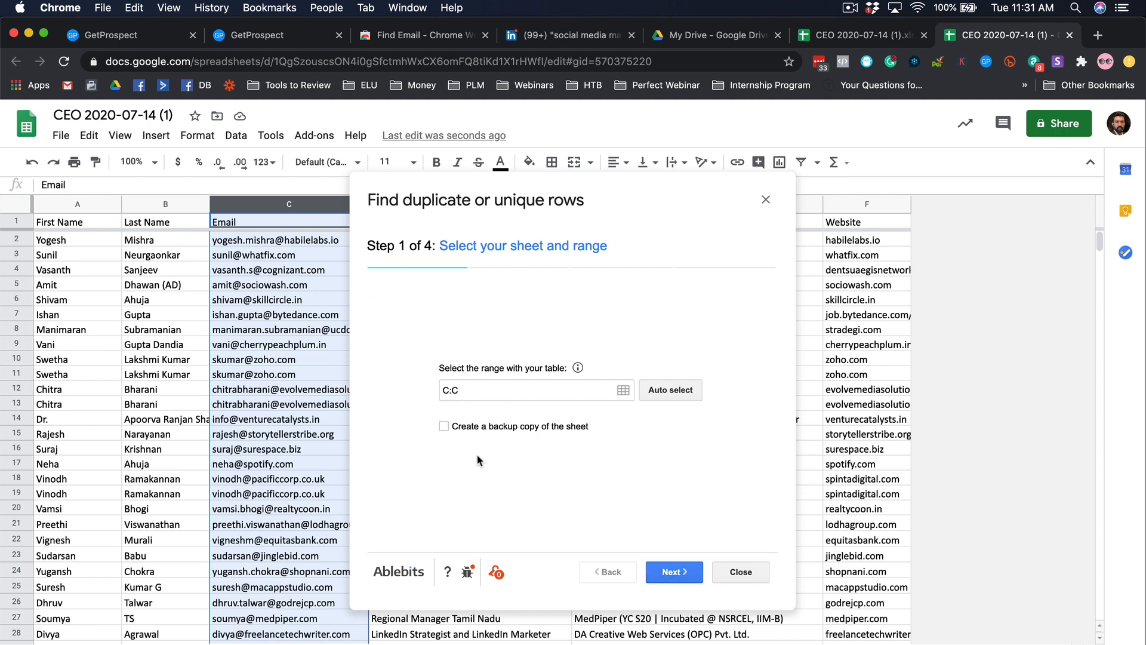
# Find duplicates in range C:C excluding first instances, treat the first row as header, mark them with a status column, and close the add-on.
pyautogui.click(672, 568)
pyautogui.click(678, 572)
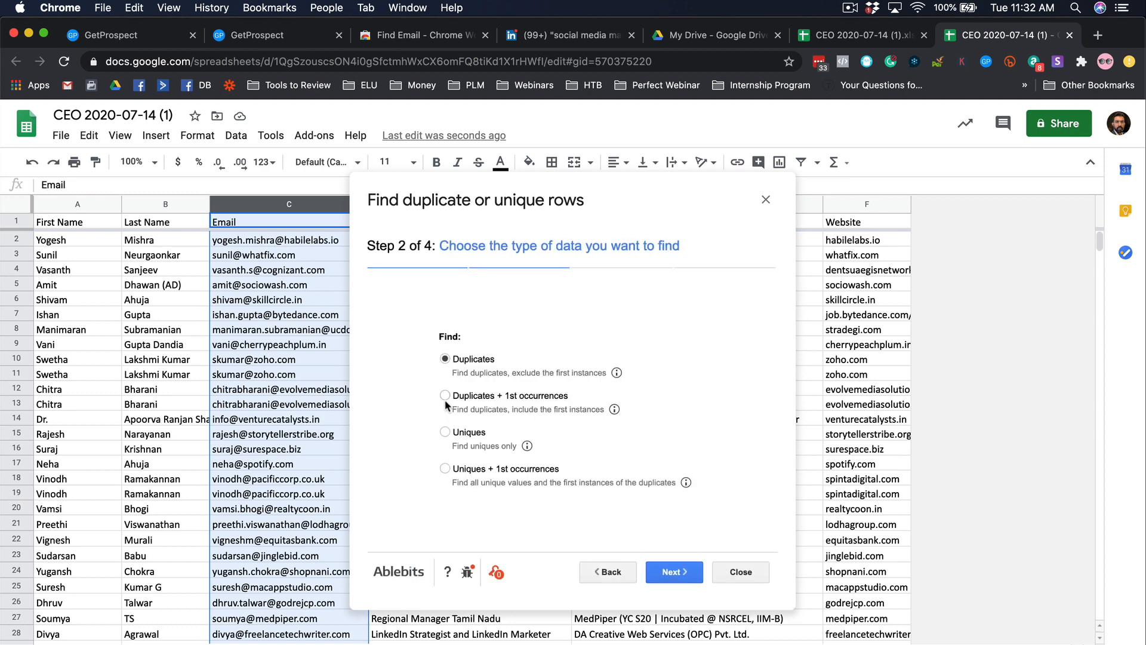
pyautogui.click(674, 572)
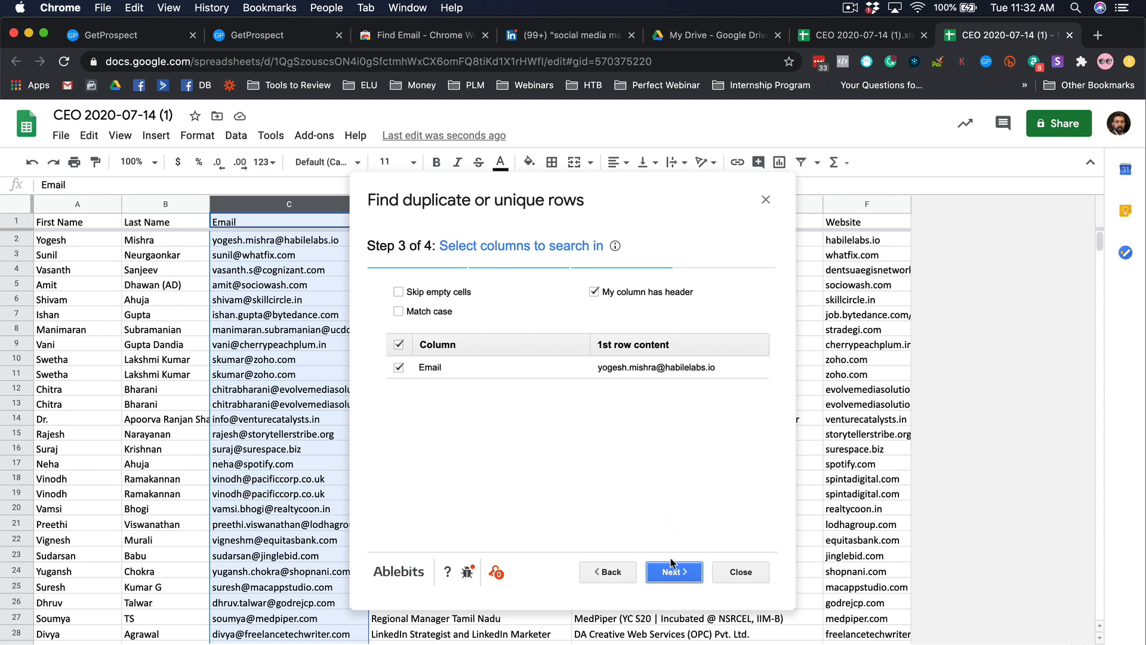
pyautogui.click(672, 564)
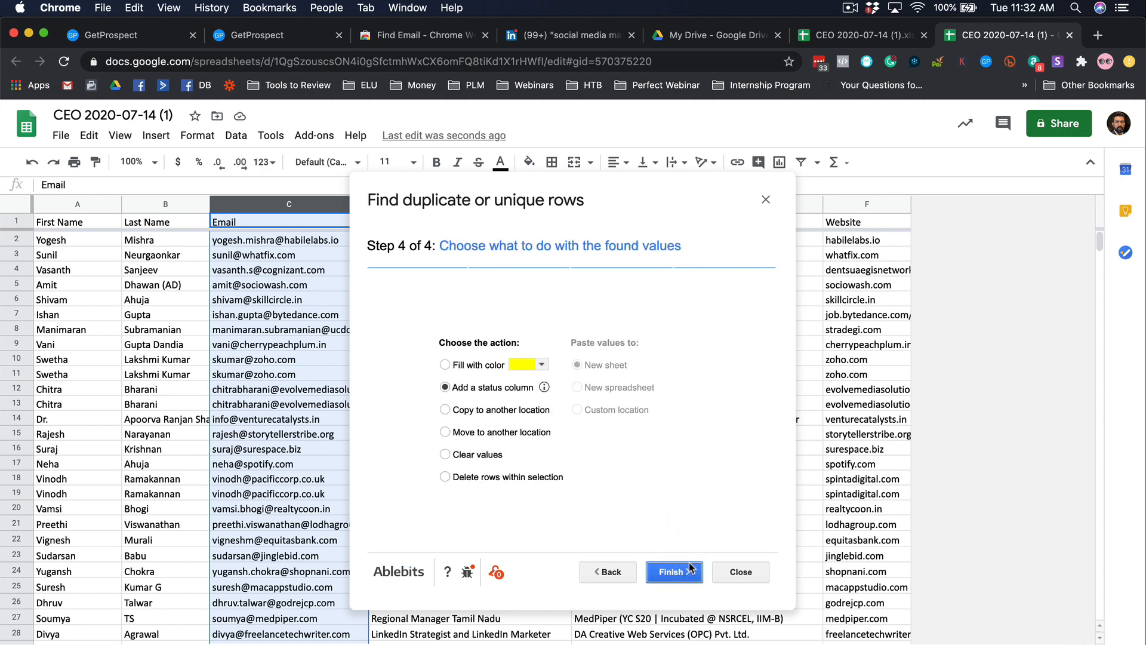
pyautogui.click(672, 571)
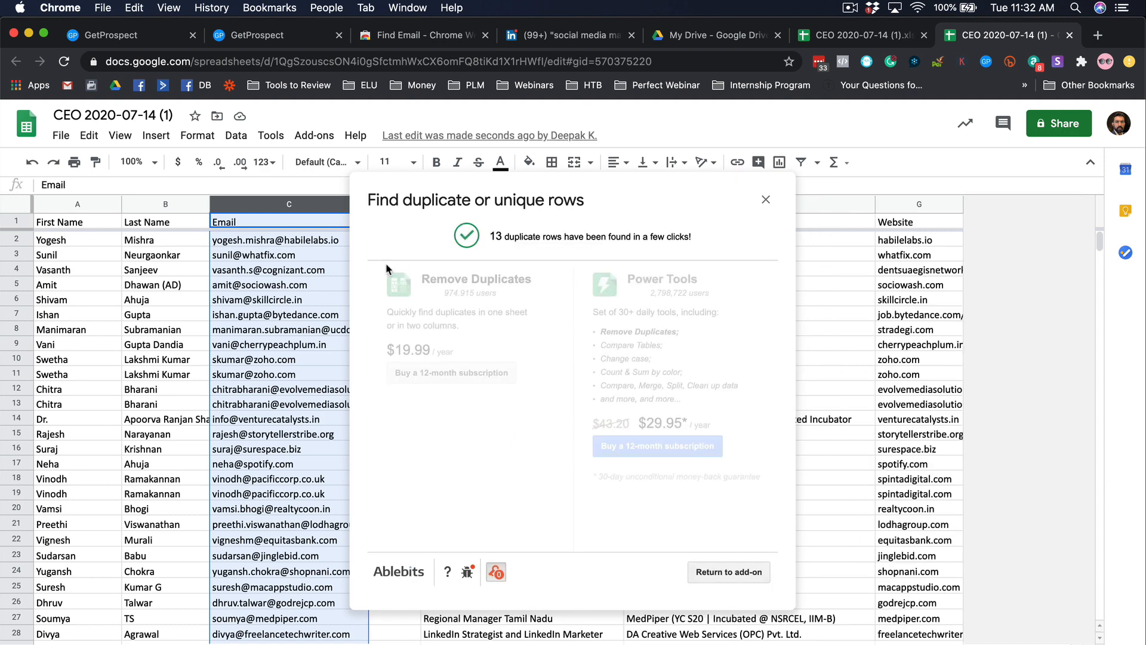
pyautogui.click(766, 201)
pyautogui.click(779, 344)
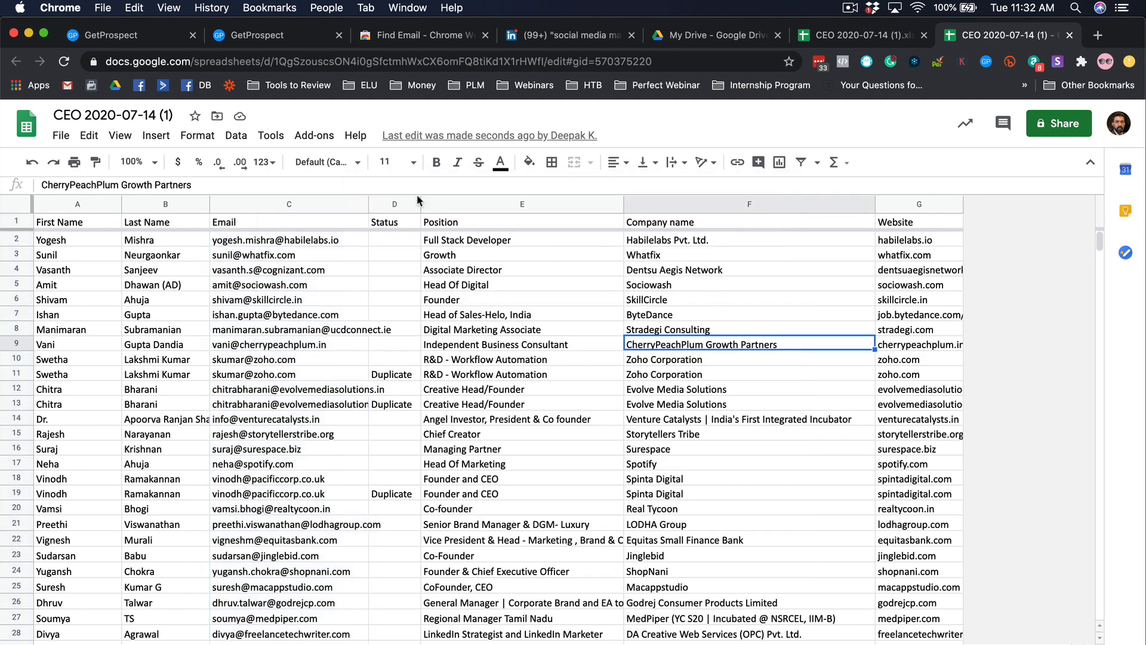
# Widen the Email column to fit its addresses, and sort the sheet by the Status column to group the duplicates first.
pyautogui.moveTo(369, 204); pyautogui.dragTo(440, 204)
pyautogui.click(471, 204)
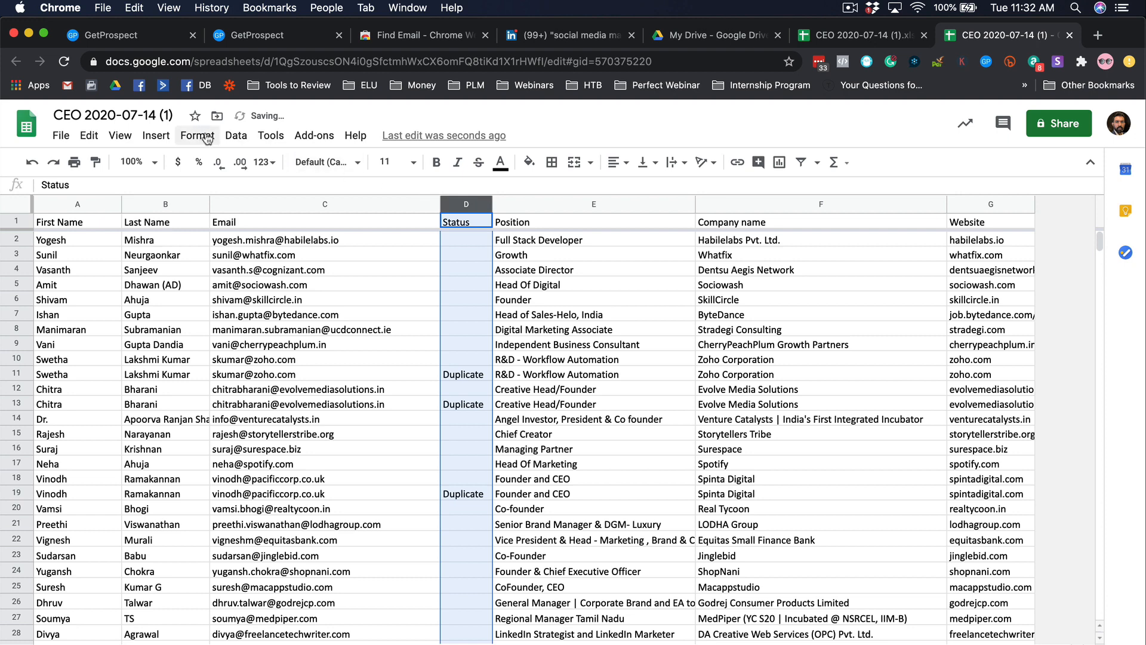
pyautogui.click(235, 136)
pyautogui.click(273, 186)
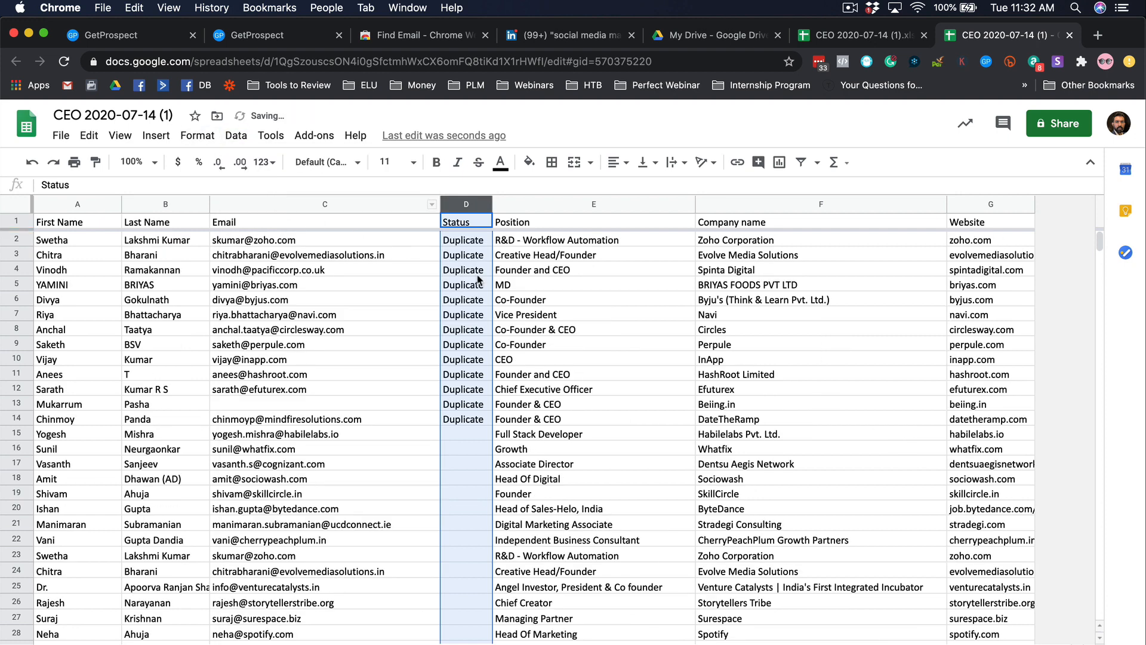
pyautogui.click(508, 388)
# Delete rows 2 to 14, which are marked Duplicate in the Status column.
pyautogui.click(473, 424)
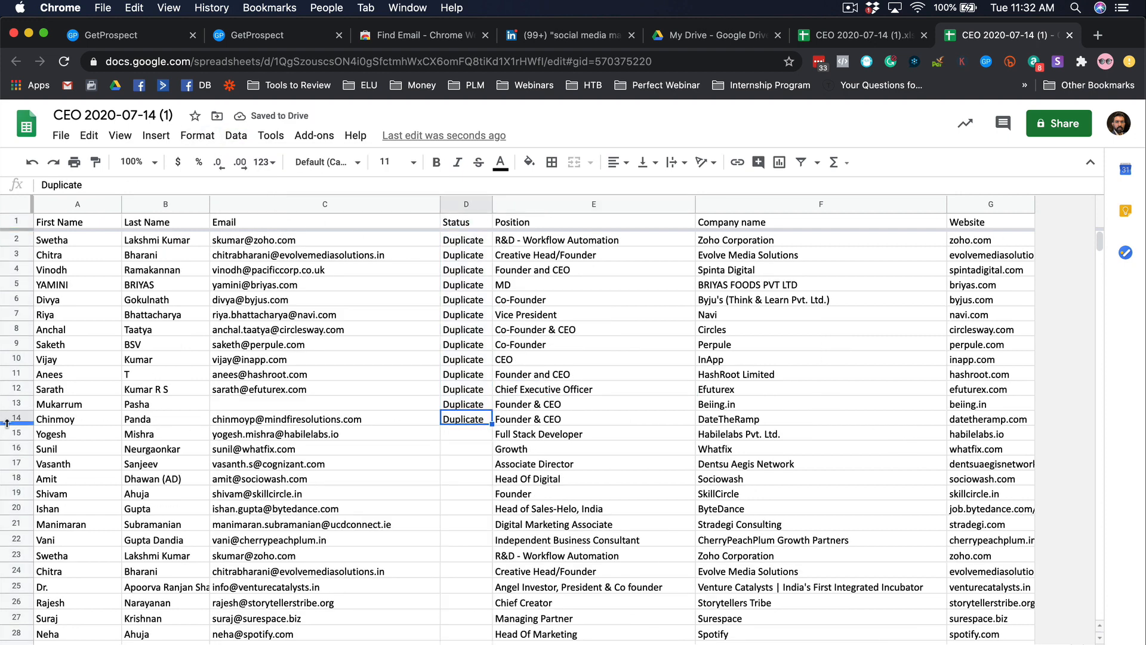
pyautogui.moveTo(17, 419); pyautogui.dragTo(10, 238)
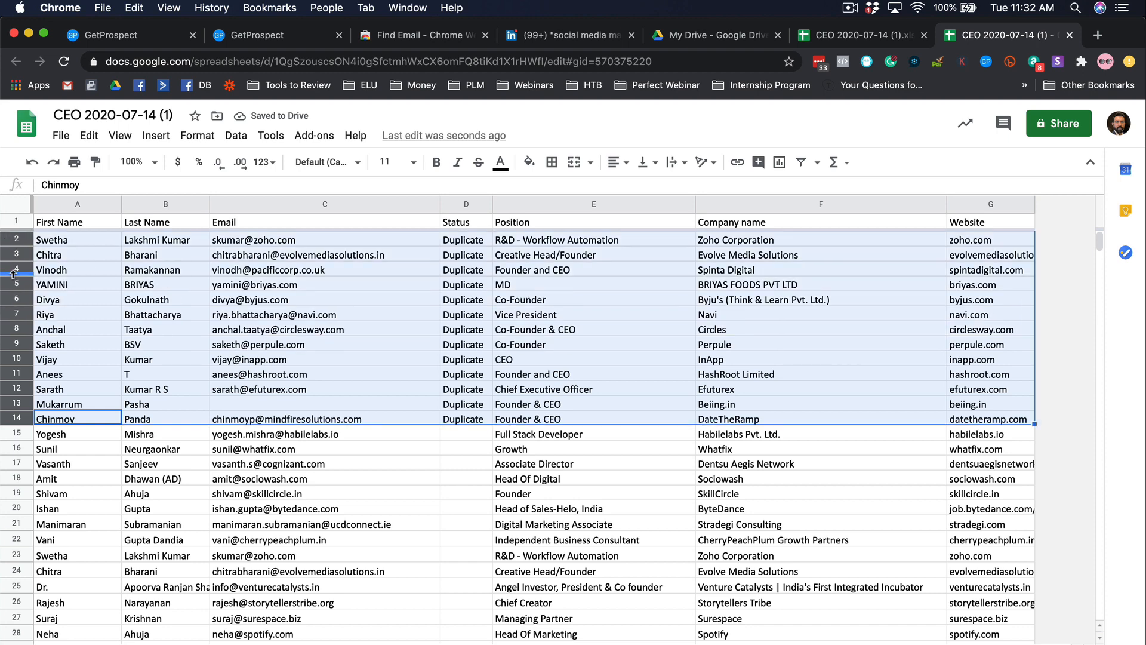
pyautogui.rightClick(10, 238)
pyautogui.click(72, 388)
pyautogui.click(630, 351)
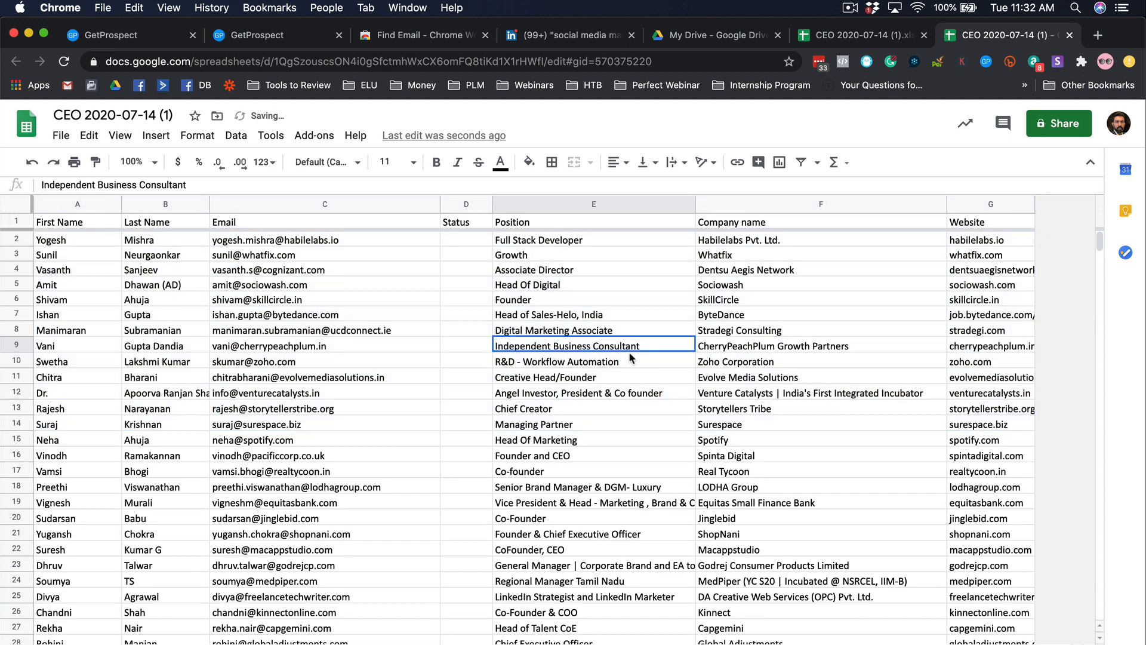
# Delete the Status column (D) from the sheet.
pyautogui.click(323, 292)
pyautogui.rightClick(469, 206)
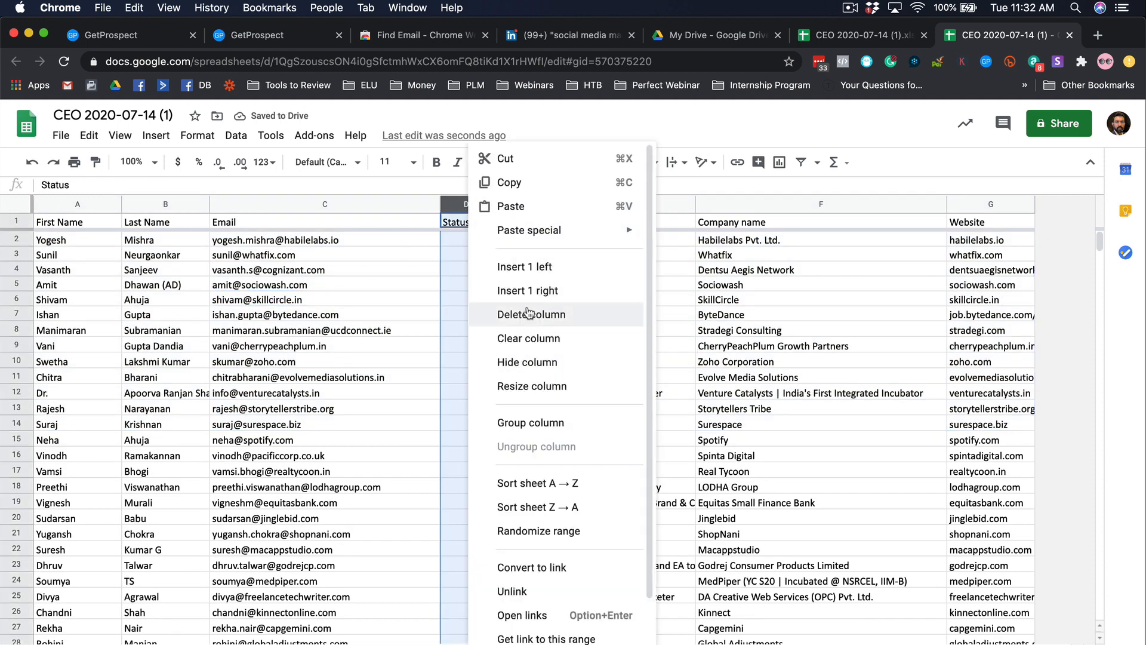
pyautogui.click(502, 313)
pyautogui.click(258, 289)
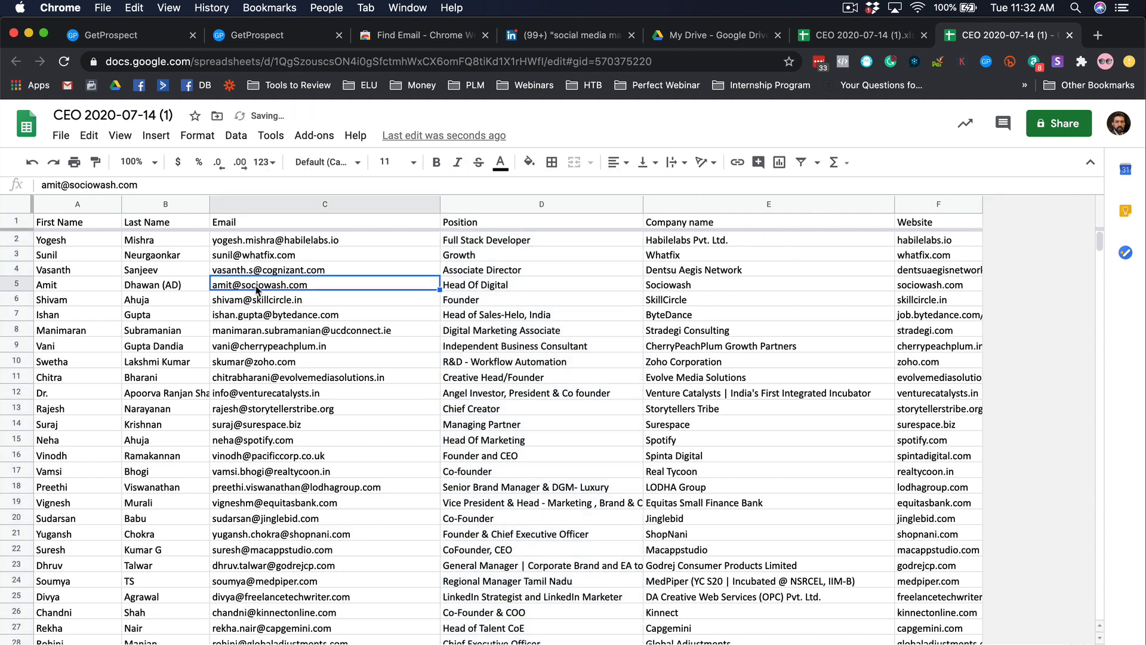
# Look down the Email column for a row that has no email address.
pyautogui.press('super+Up')
pyautogui.press('Down')
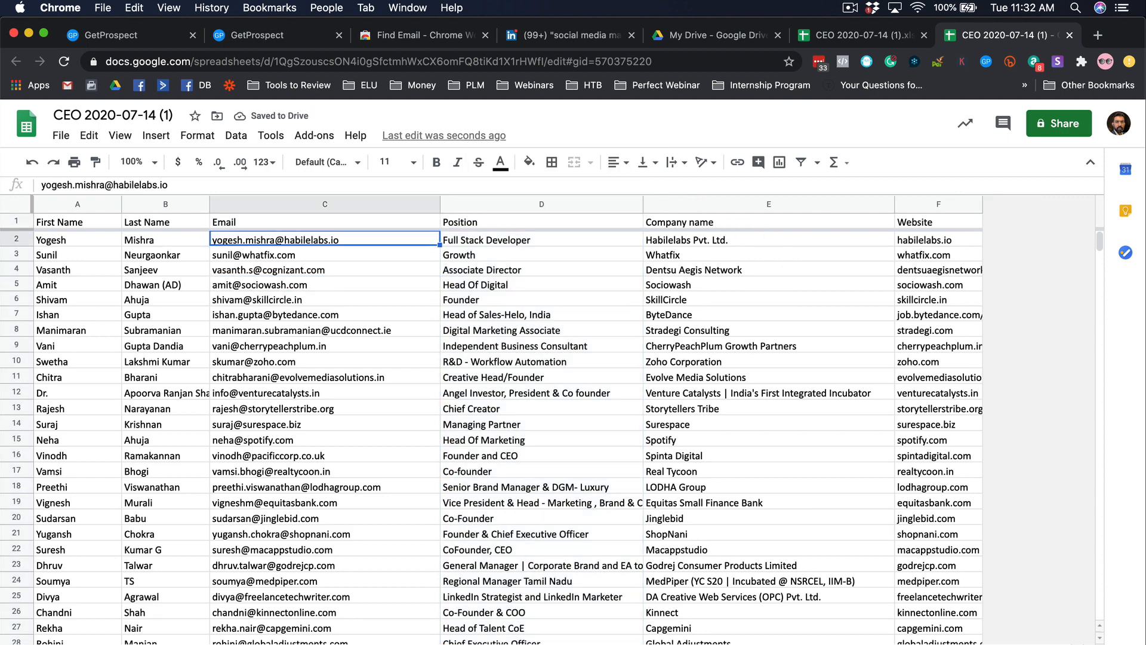
pyautogui.press('super+Down')
pyautogui.press('Down')
pyautogui.press('Down')
pyautogui.press('Down')
pyautogui.press('Down')
pyautogui.press('Down')
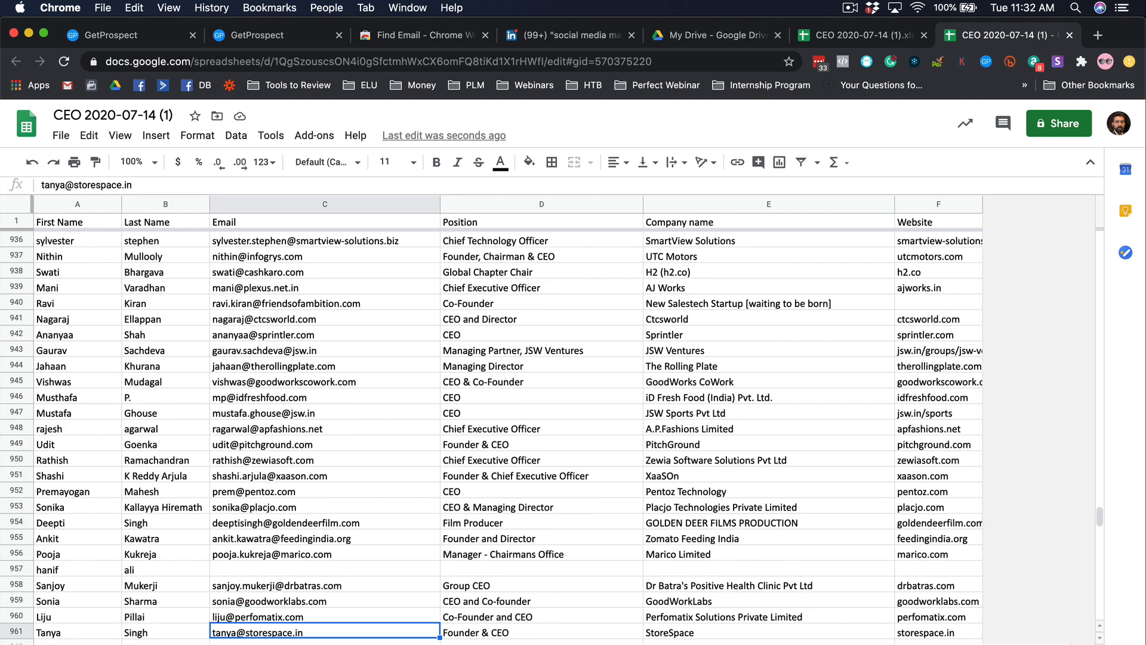
pyautogui.press('Up')
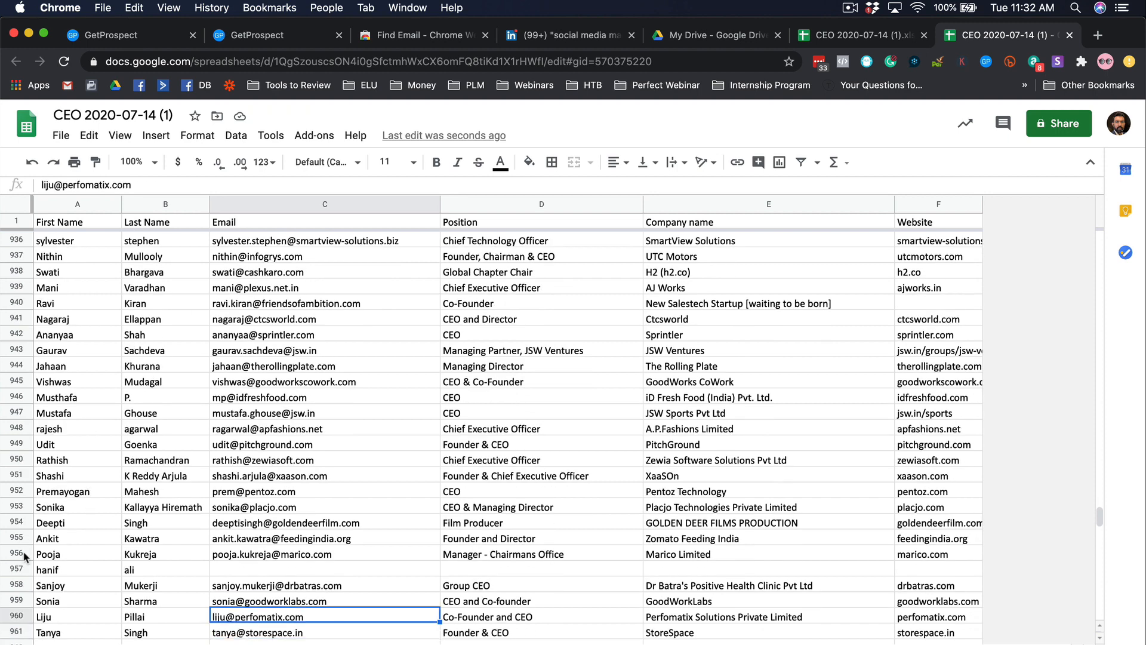
pyautogui.rightClick(17, 572)
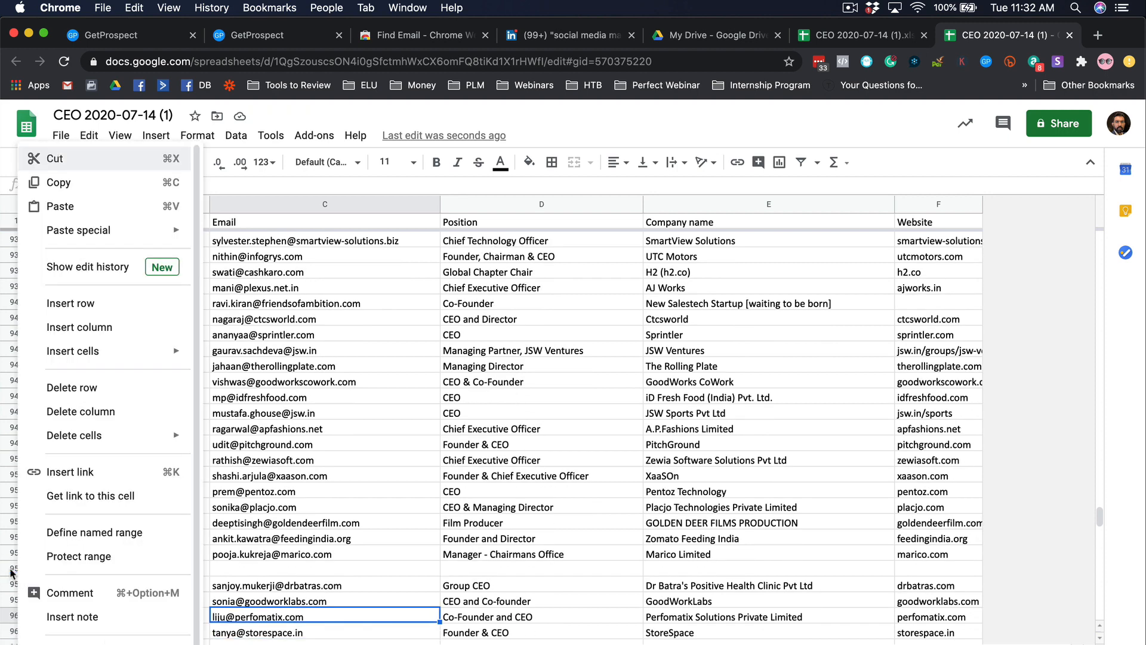
pyautogui.click(306, 467)
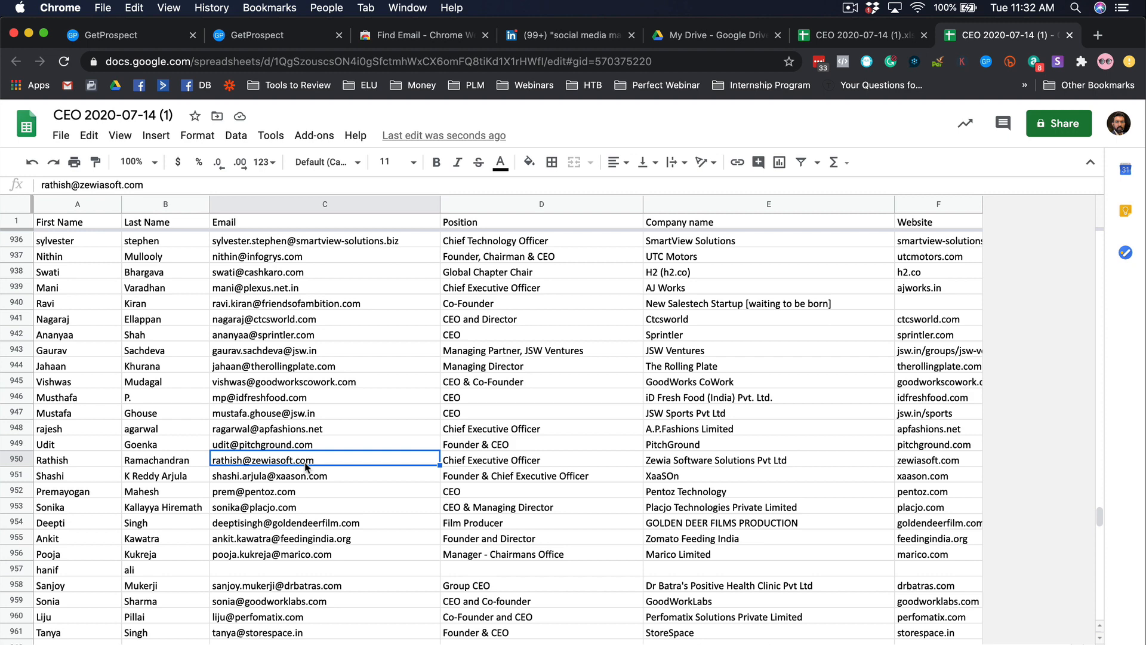
# Sort the whole sheet by the Email column (C) from Z to A.
pyautogui.click(303, 204)
pyautogui.click(236, 136)
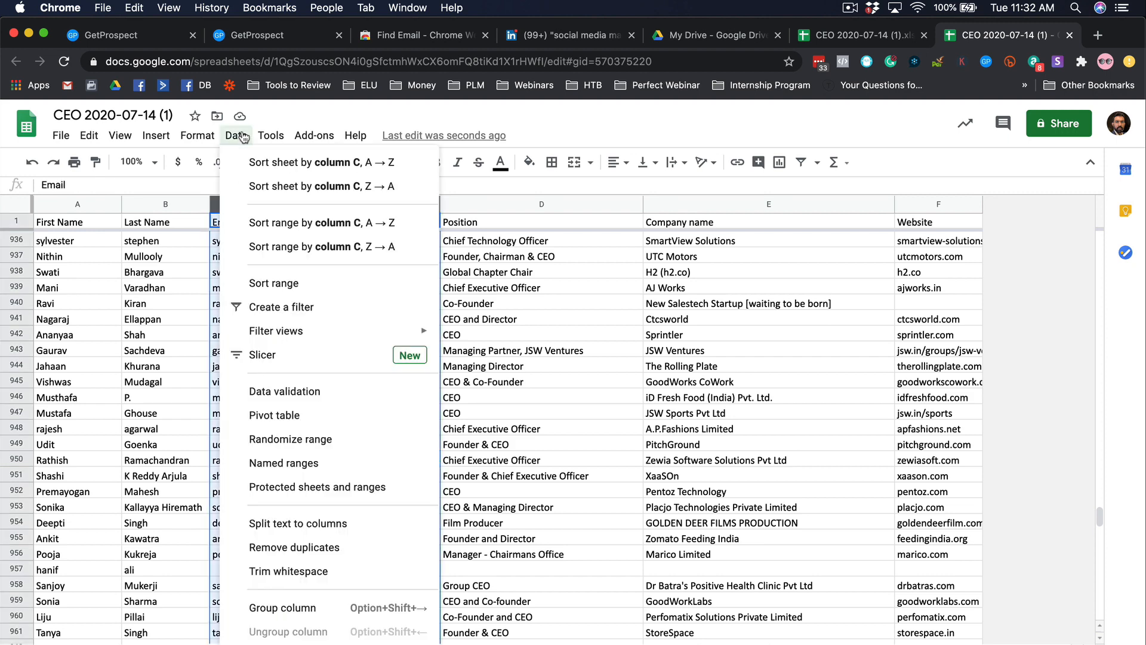
pyautogui.click(263, 186)
pyautogui.click(275, 351)
# Delete row 1273, the last row of the list, which has no email, and return to the first lead.
pyautogui.press('super+Up')
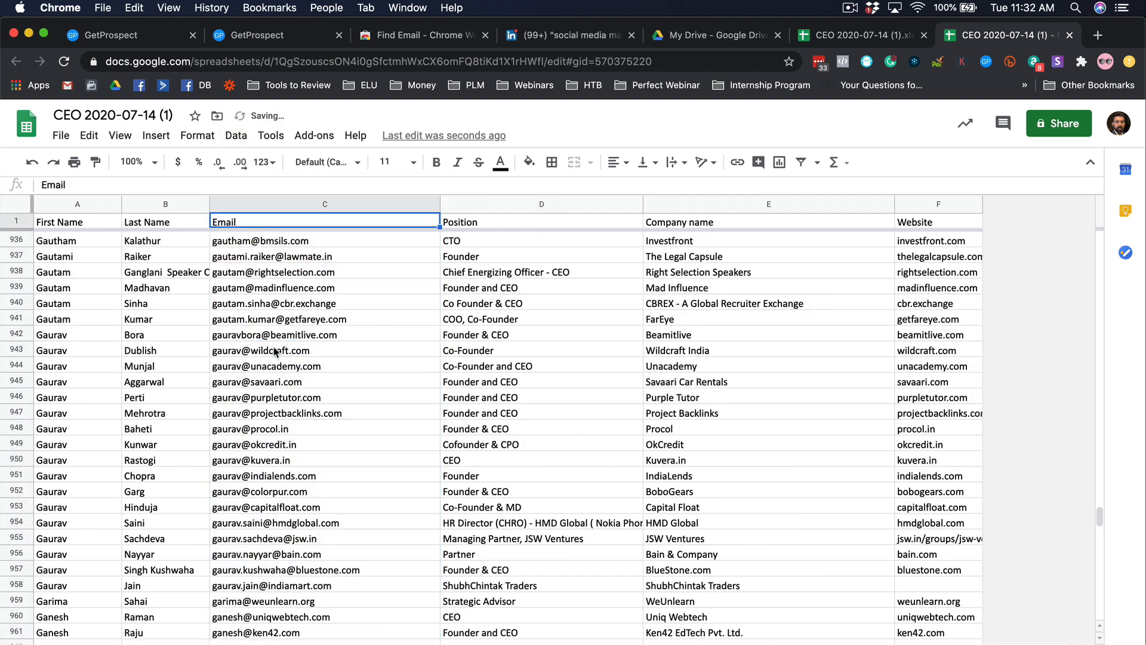
pyautogui.press('Down')
pyautogui.press('super+Down')
pyautogui.press('Down')
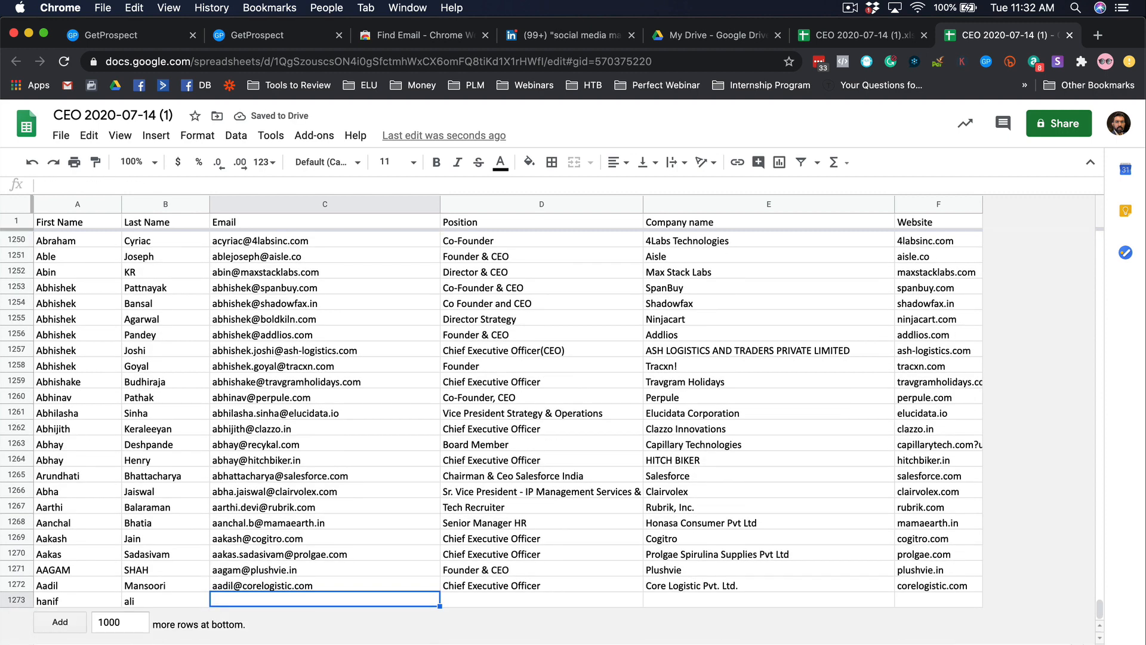
pyautogui.rightClick(18, 600)
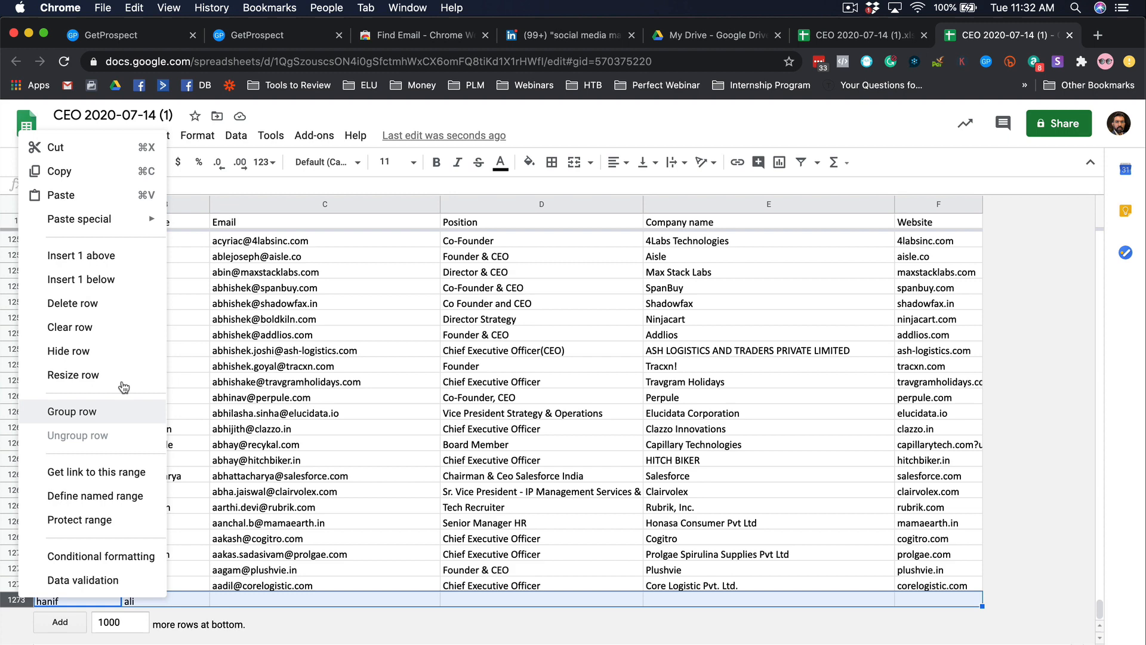
pyautogui.click(119, 309)
pyautogui.click(395, 503)
pyautogui.press('super+Up')
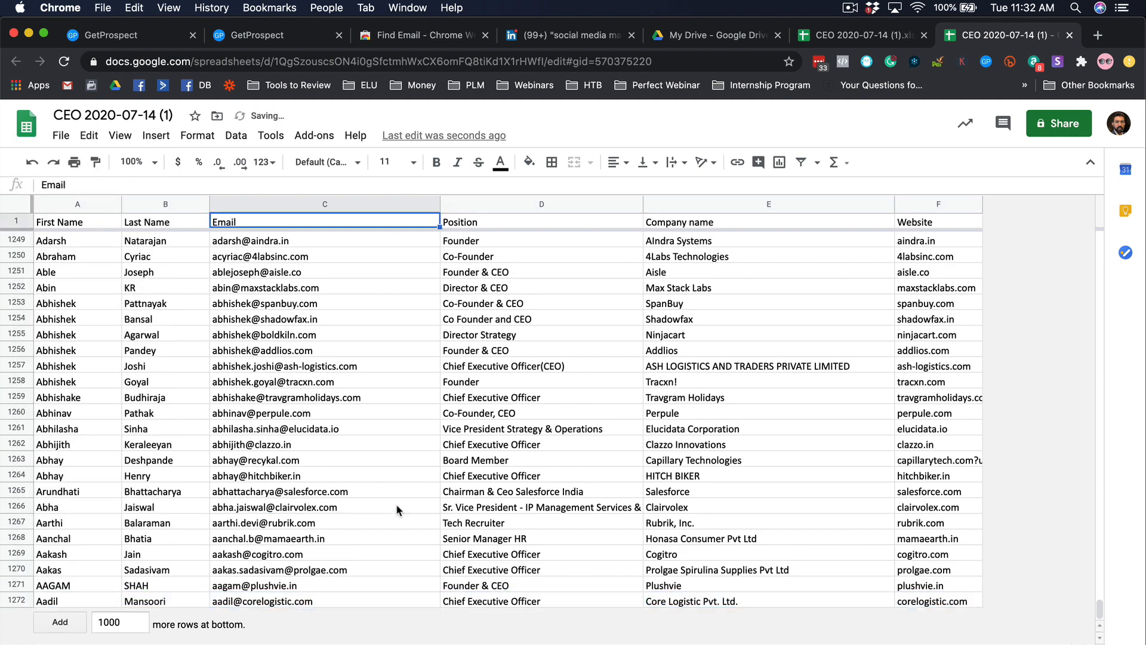
pyautogui.press('Down')
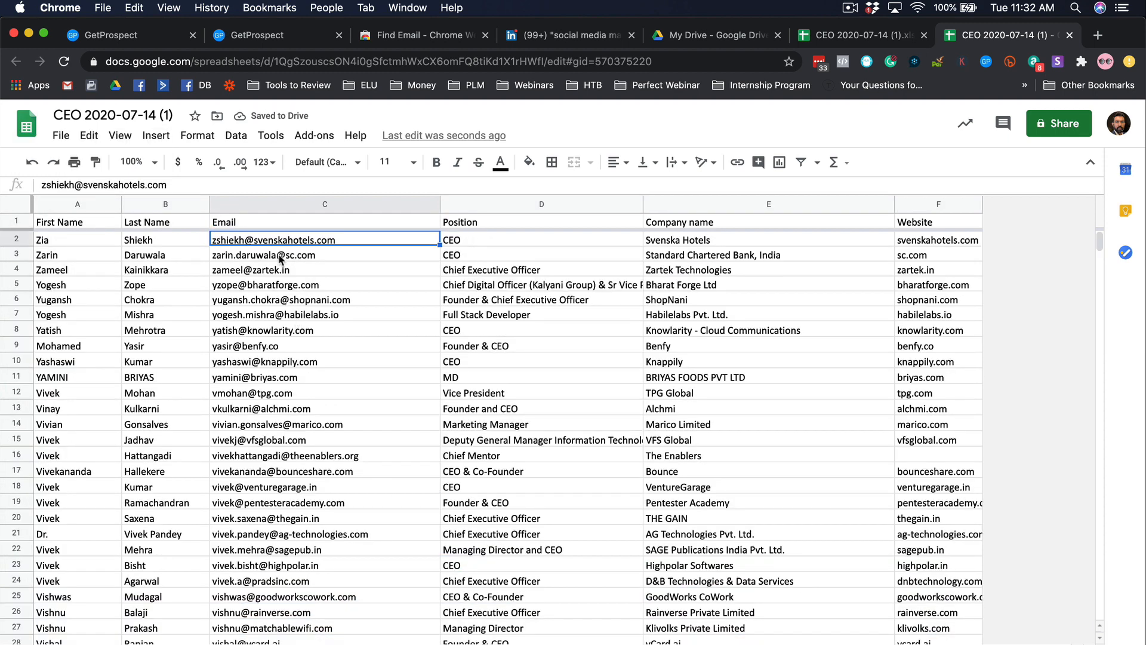
# Sort the whole sheet by the First Name column (A) from A to Z and look over the sorted leads.
pyautogui.click(299, 205)
pyautogui.click(72, 205)
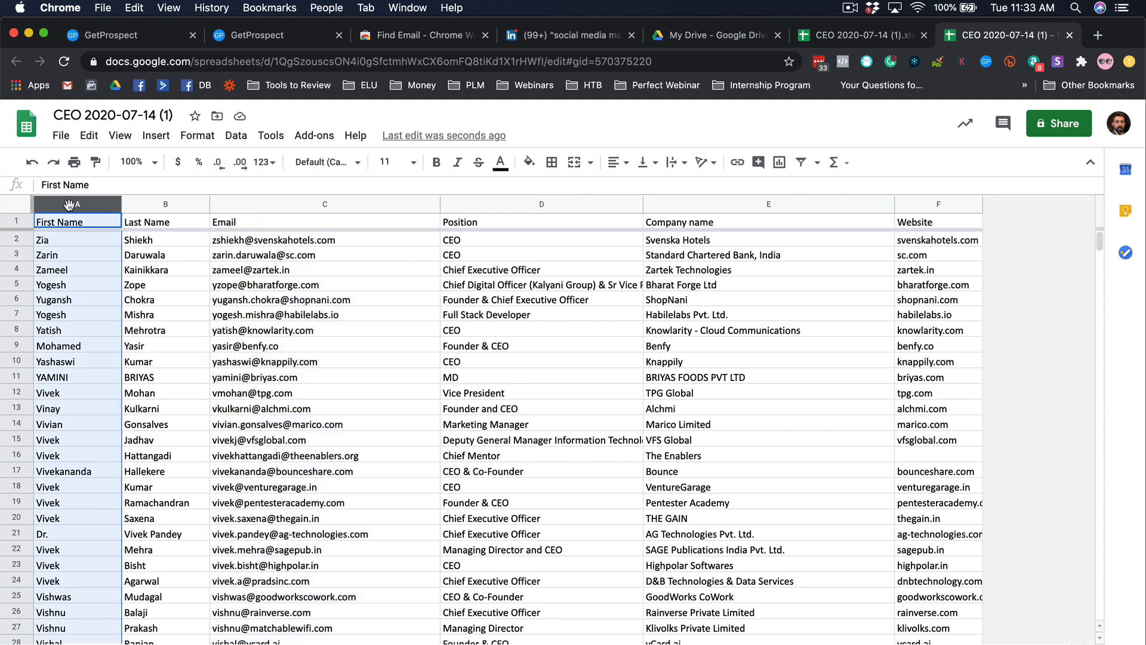
pyautogui.click(236, 136)
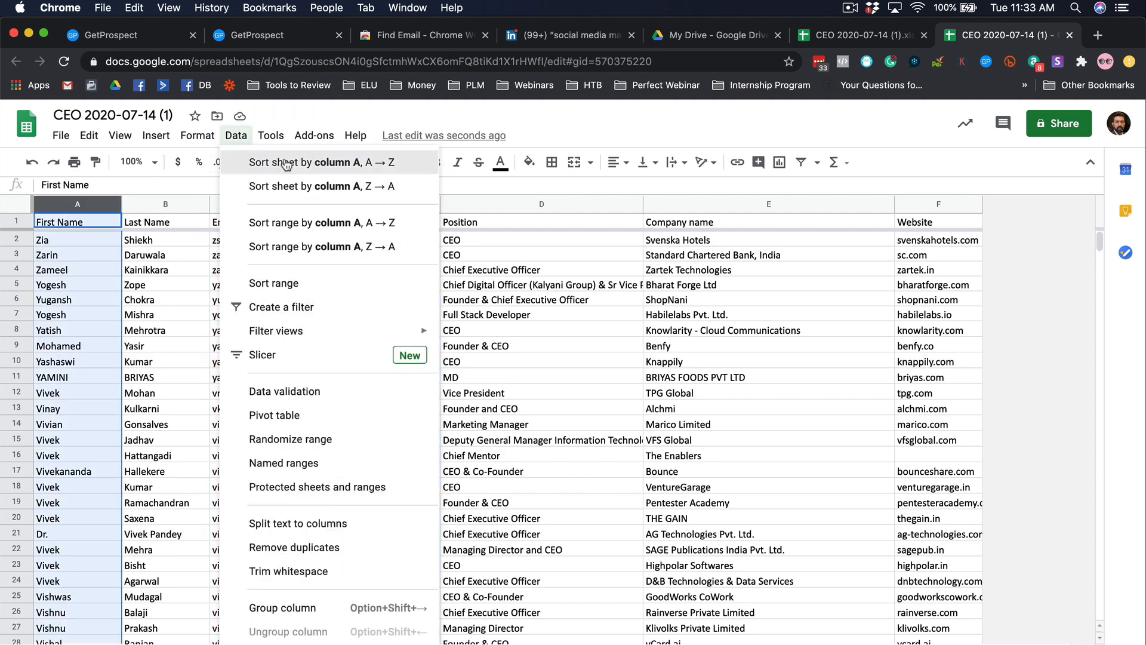
pyautogui.click(257, 162)
pyautogui.click(96, 266)
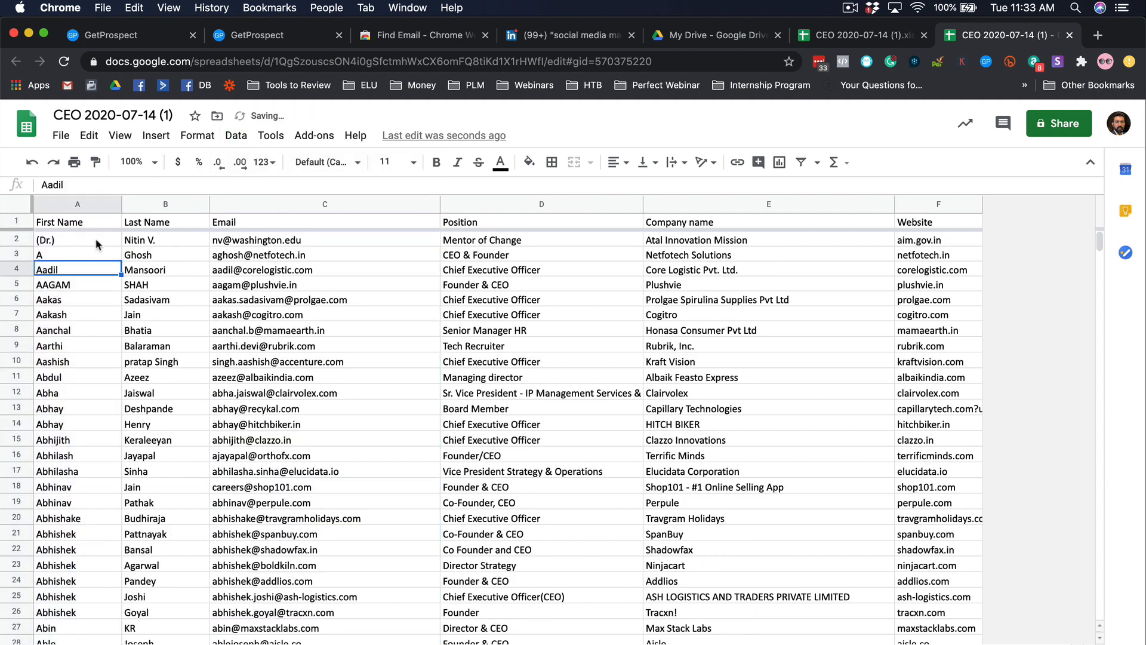
pyautogui.click(96, 241)
pyautogui.scroll(-9, 291, 422)
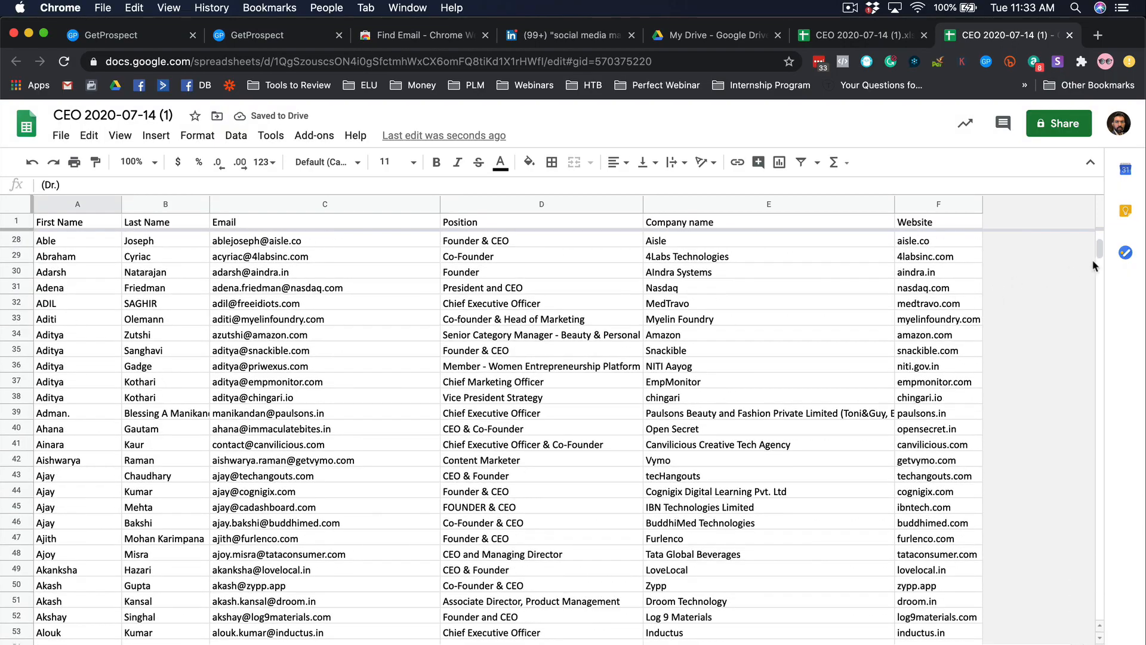
pyautogui.moveTo(1097, 251); pyautogui.dragTo(1079, 228)
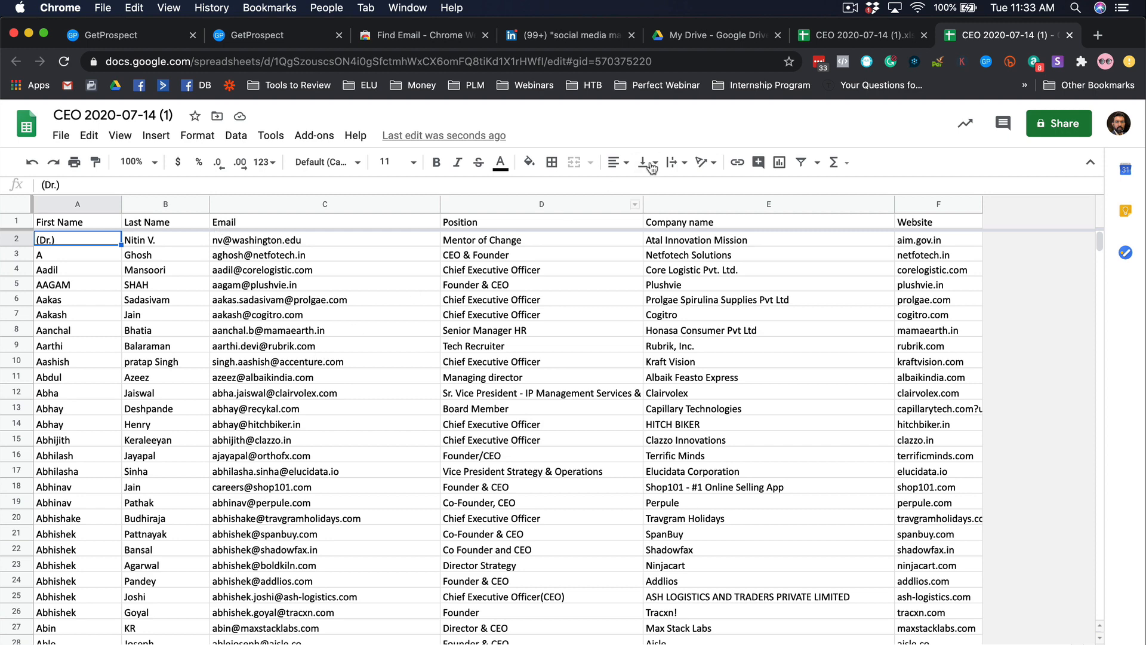
# Switch to GetProspect, show all the lead lists, and review the plans and prices in the Subscription settings.
pyautogui.click(270, 37)
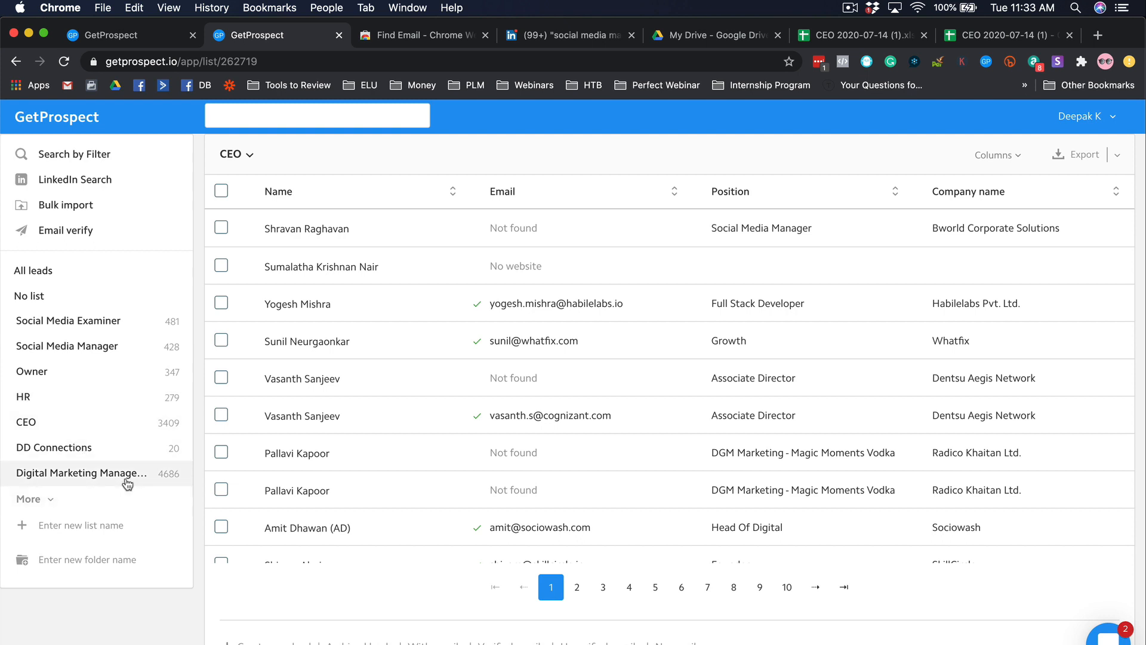
pyautogui.click(36, 500)
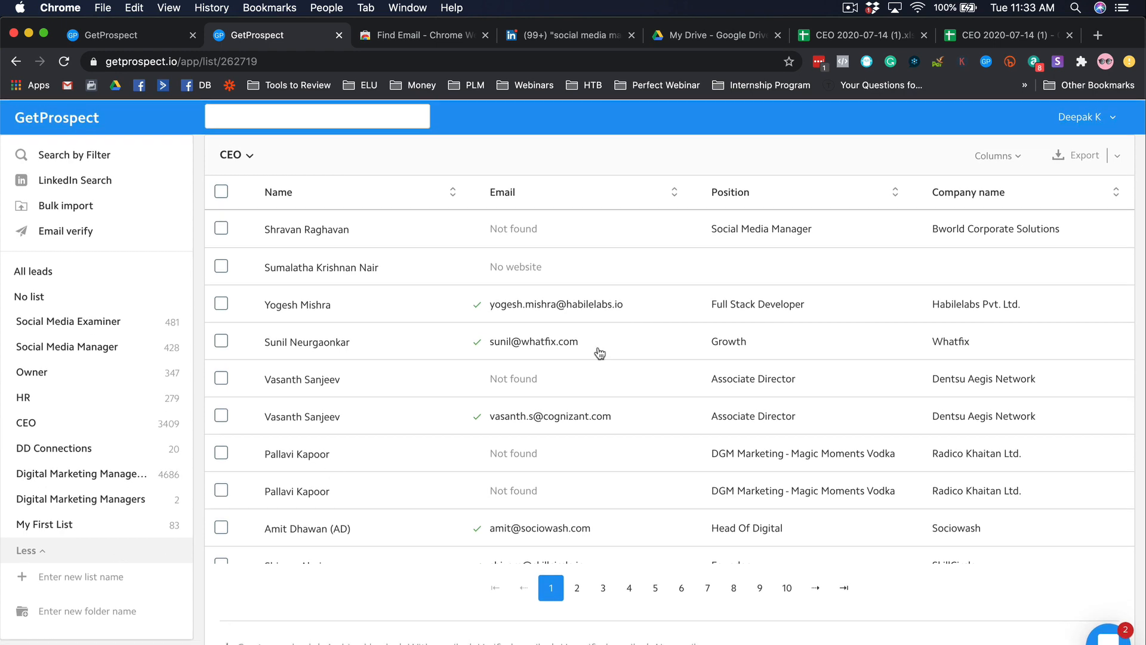
pyautogui.click(1108, 126)
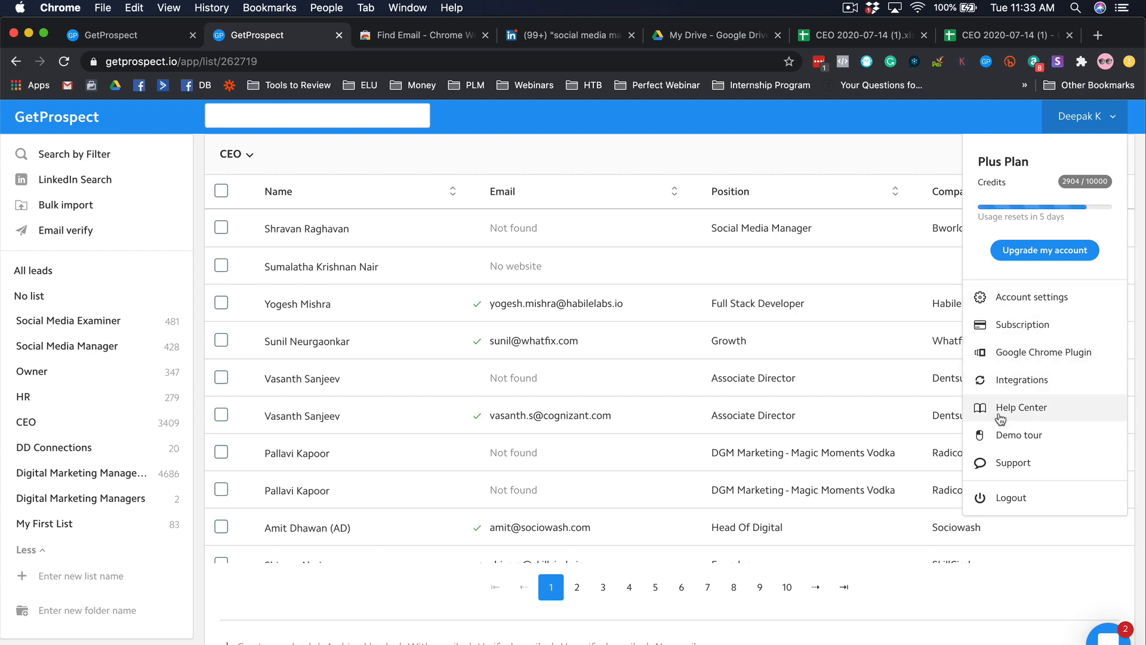
pyautogui.click(1024, 328)
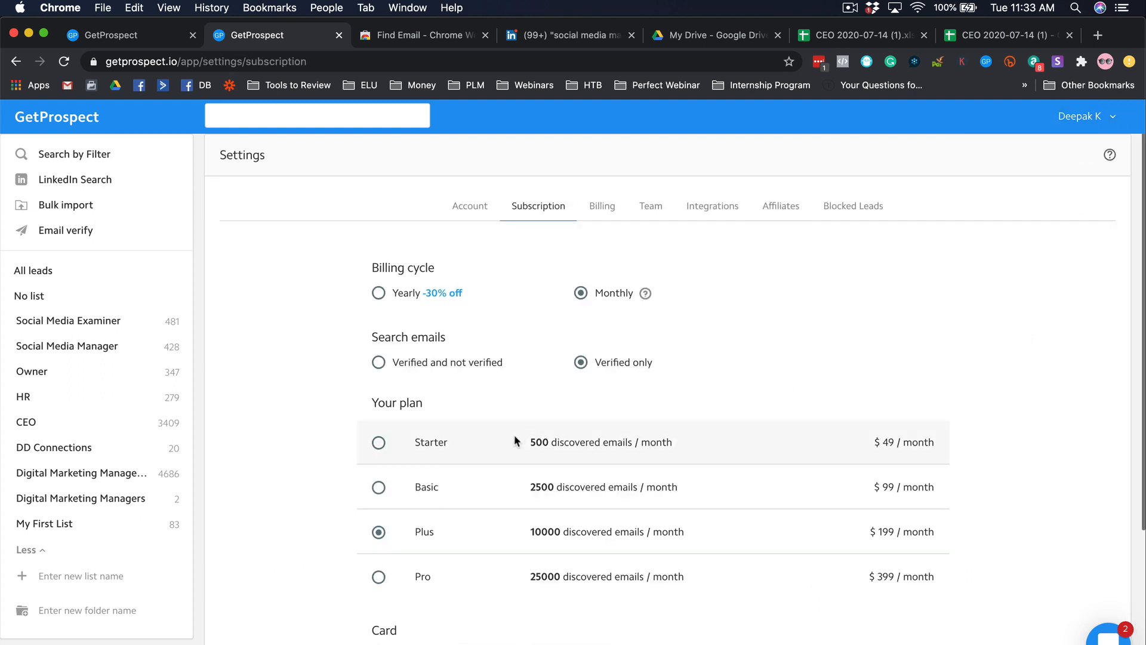
pyautogui.scroll(-1, 514, 436)
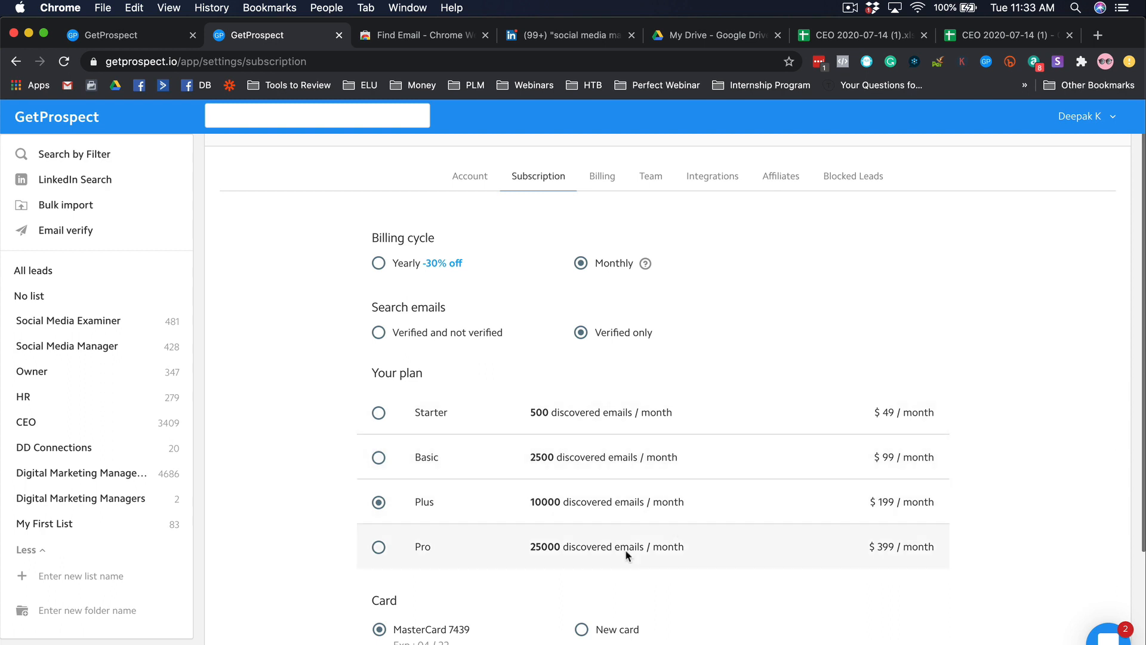
pyautogui.scroll(-5, 752, 549)
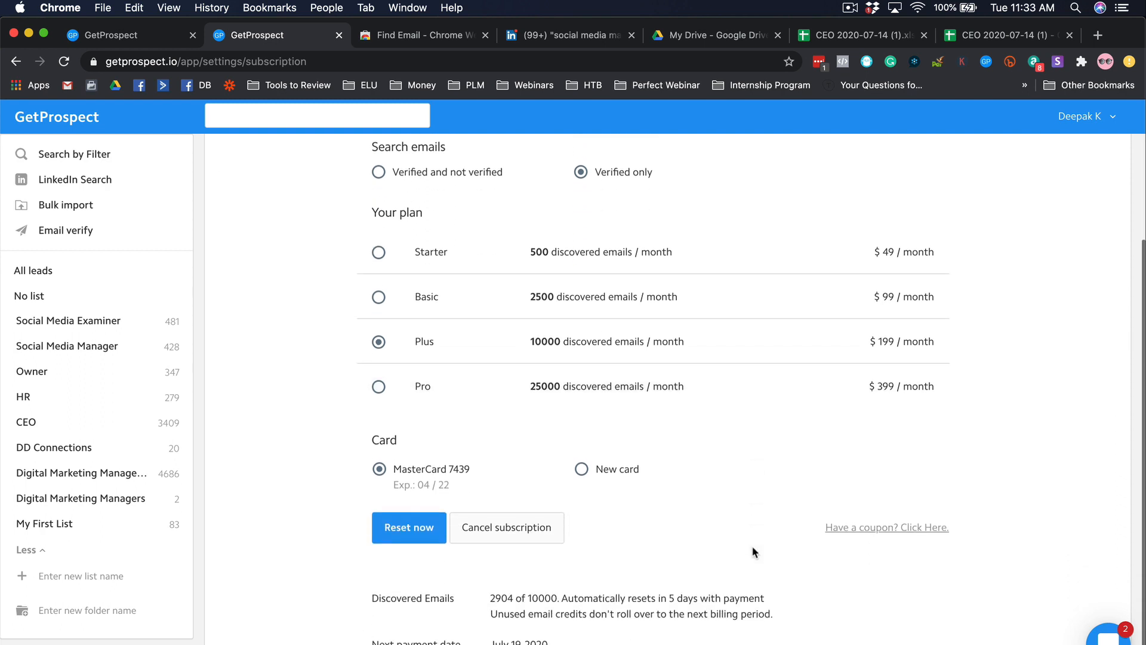
pyautogui.scroll(6, 754, 551)
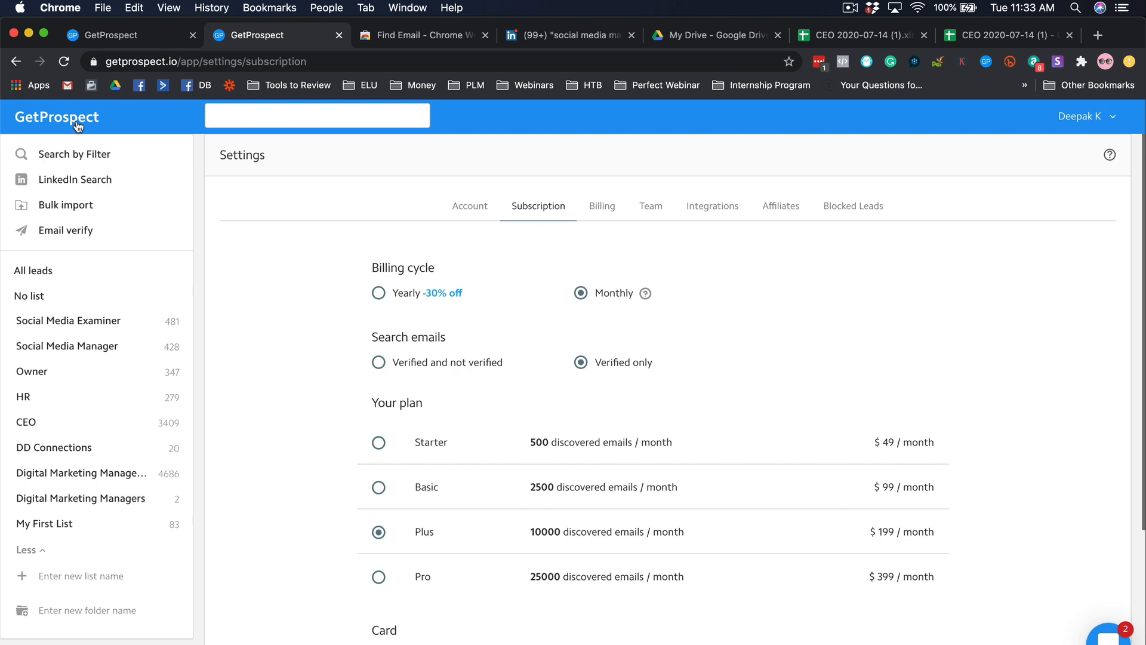
# Review the Integrations, Affiliates, Blocked Leads, Billing and Account settings, and return to the Subscription settings.
pyautogui.click(722, 220)
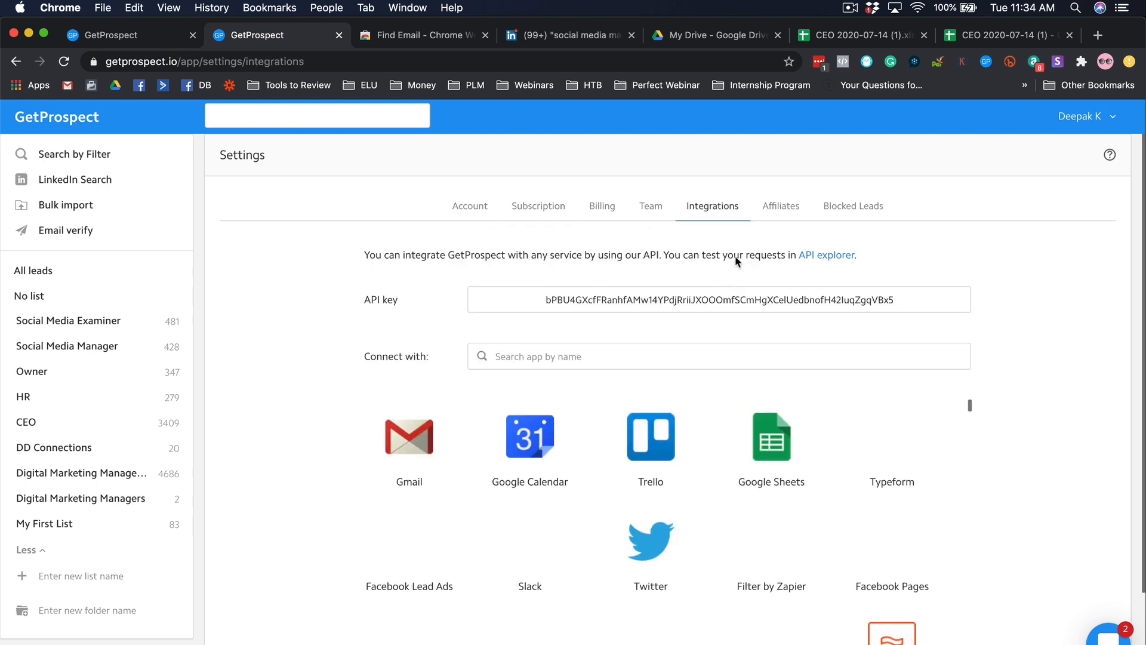
pyautogui.click(794, 214)
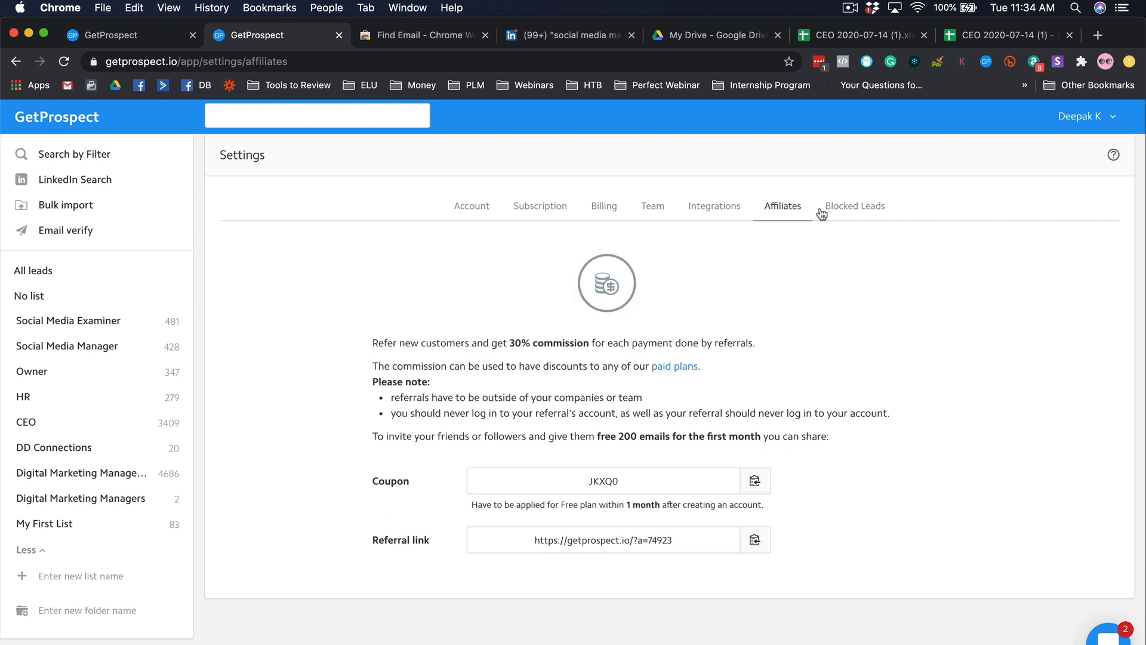
pyautogui.click(851, 213)
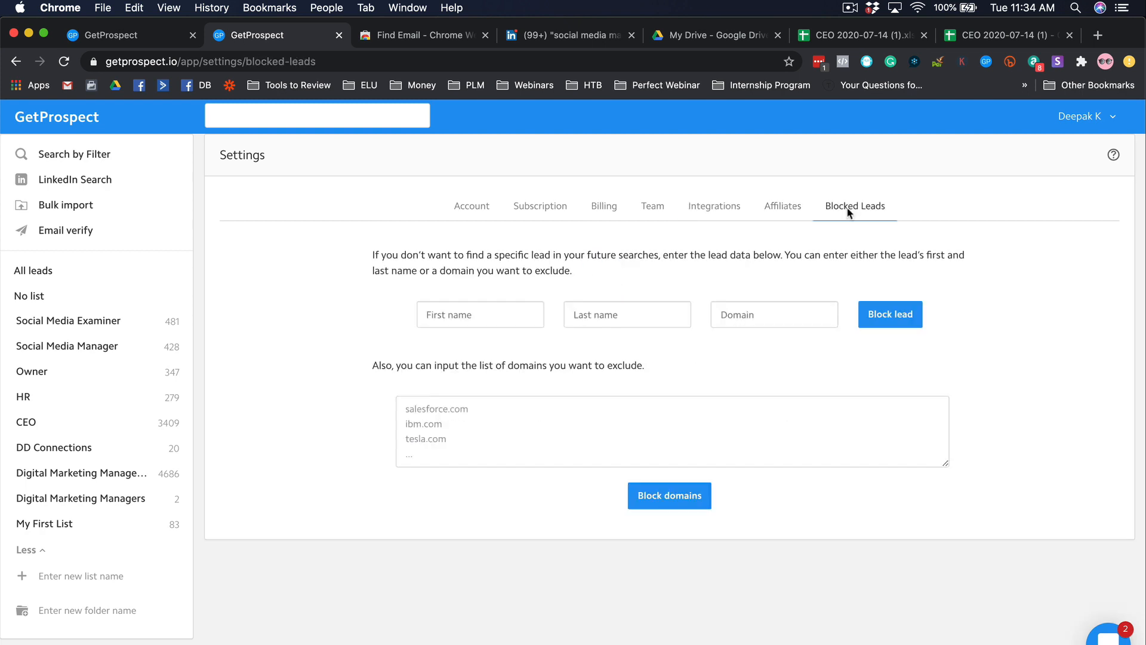
pyautogui.click(588, 213)
pyautogui.click(543, 208)
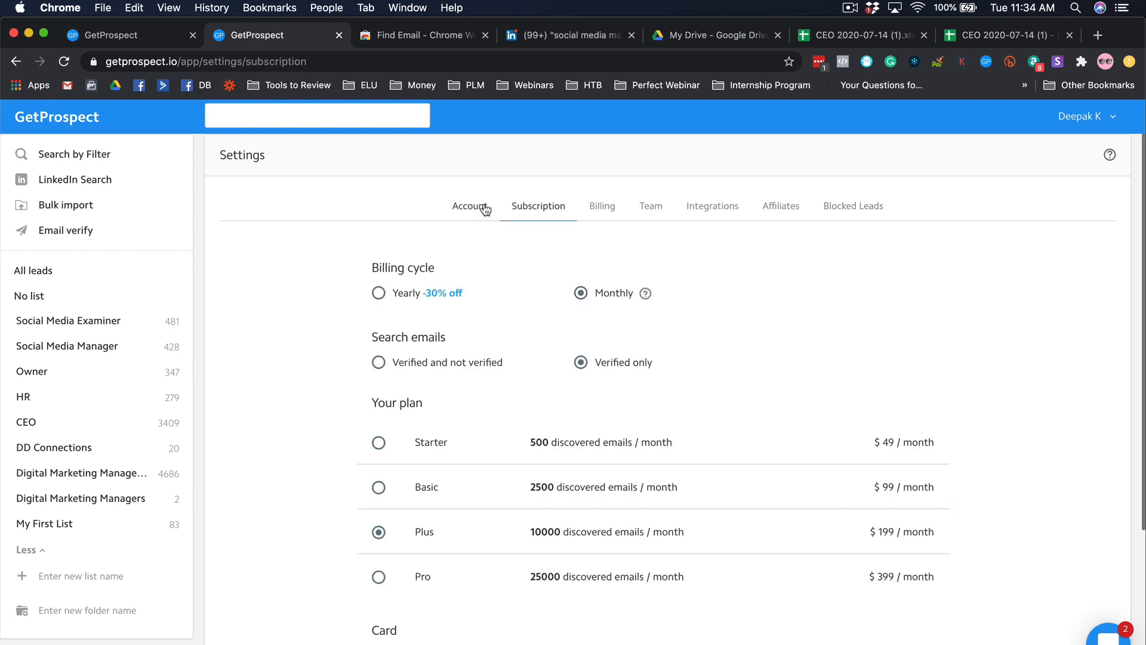
pyautogui.click(484, 208)
pyautogui.click(602, 206)
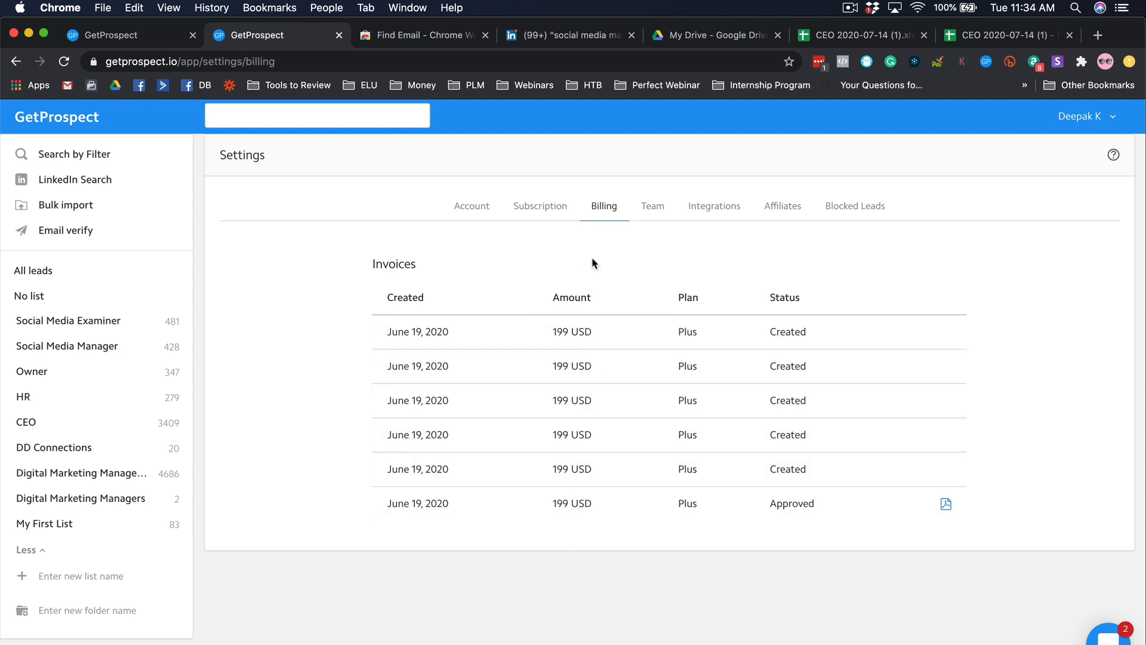
pyautogui.click(490, 206)
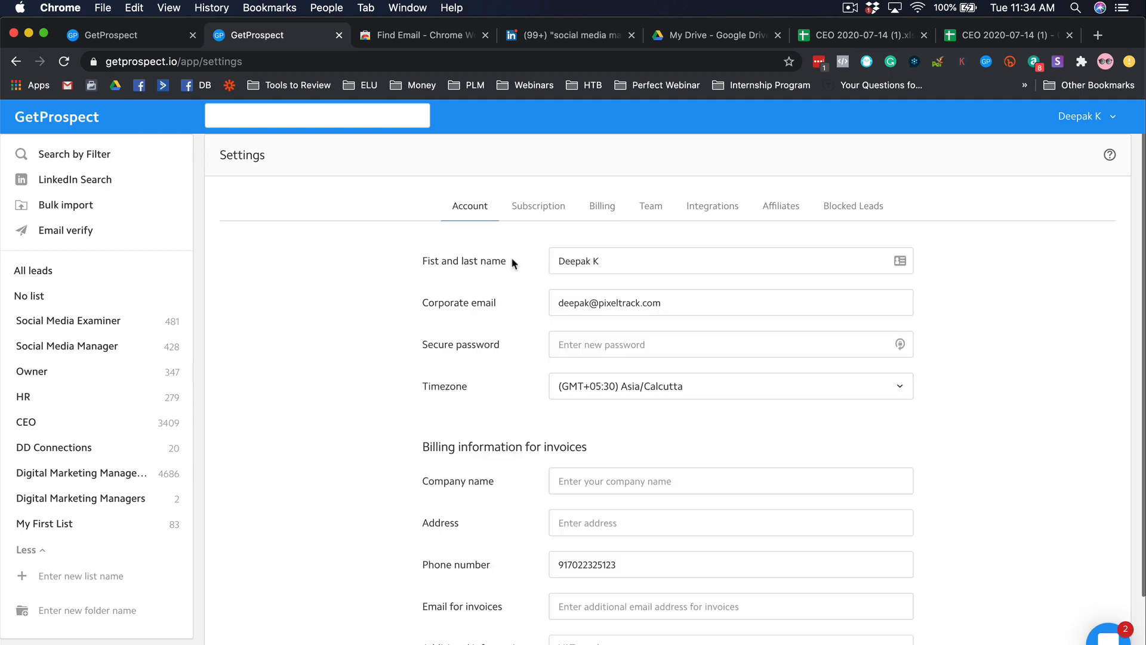
pyautogui.click(558, 203)
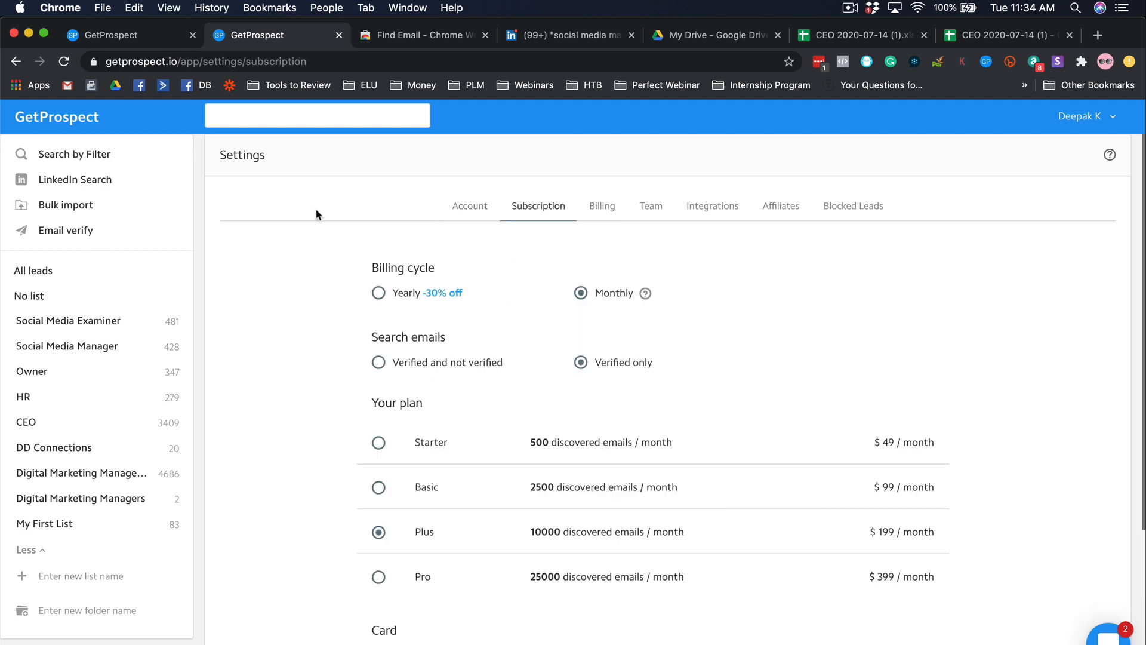
# Leave the GetProspect settings, close the Chrome extension, LinkedIn, My Drive and original .xlsx pages, and return to the cleaned Google Sheets copy.
pyautogui.click(77, 127)
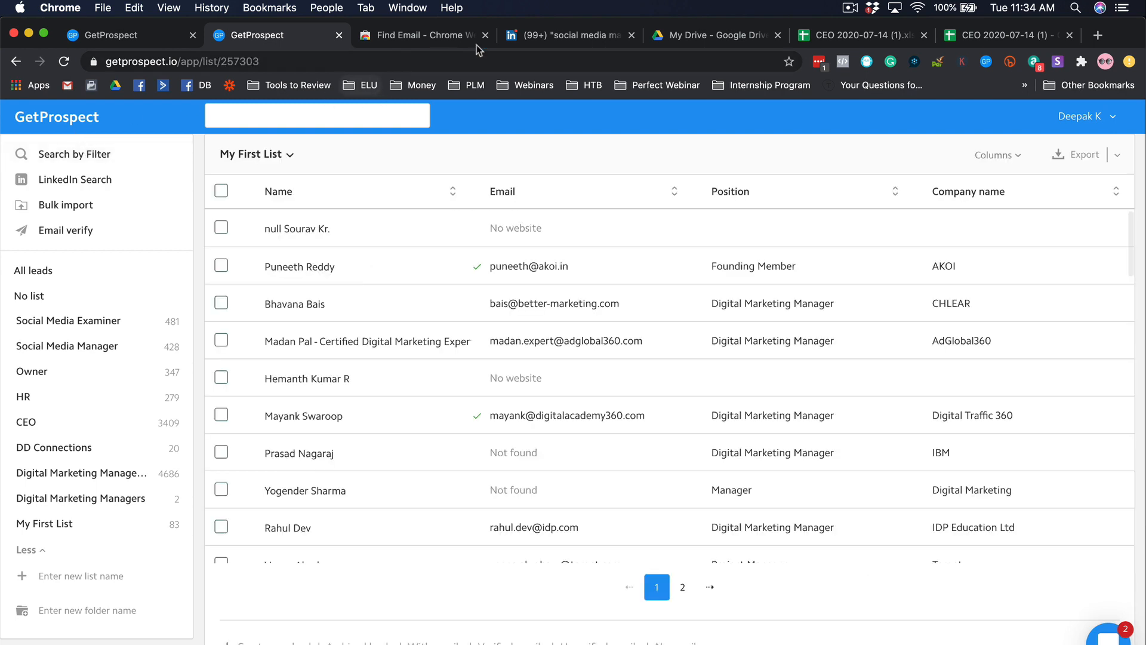
pyautogui.click(485, 36)
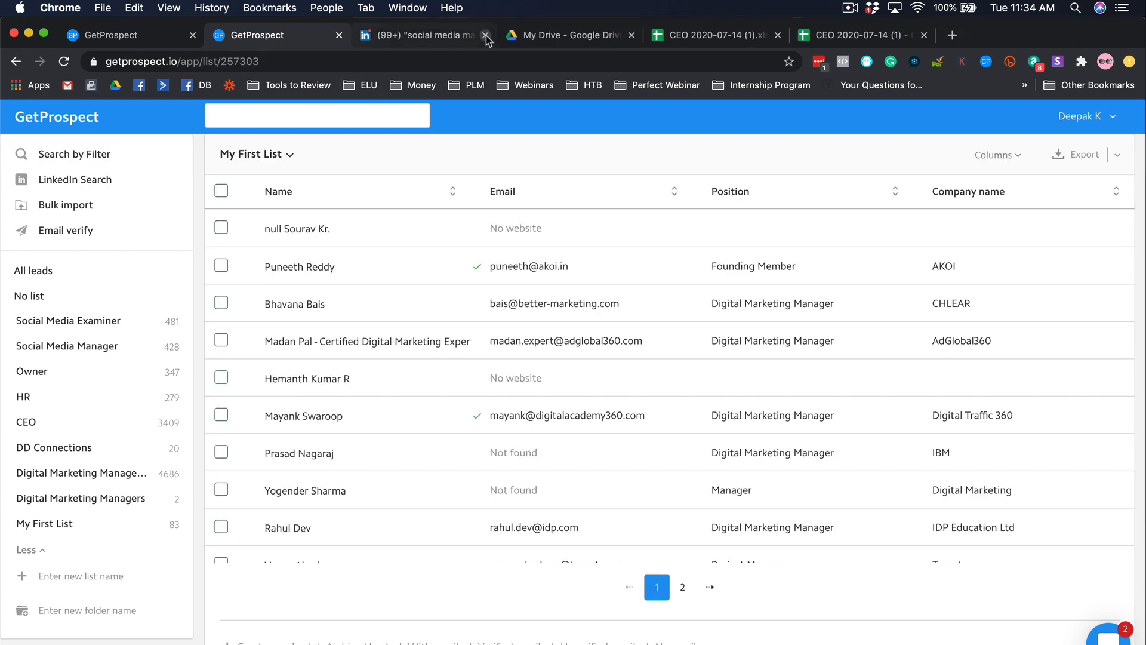
pyautogui.click(485, 35)
pyautogui.click(485, 36)
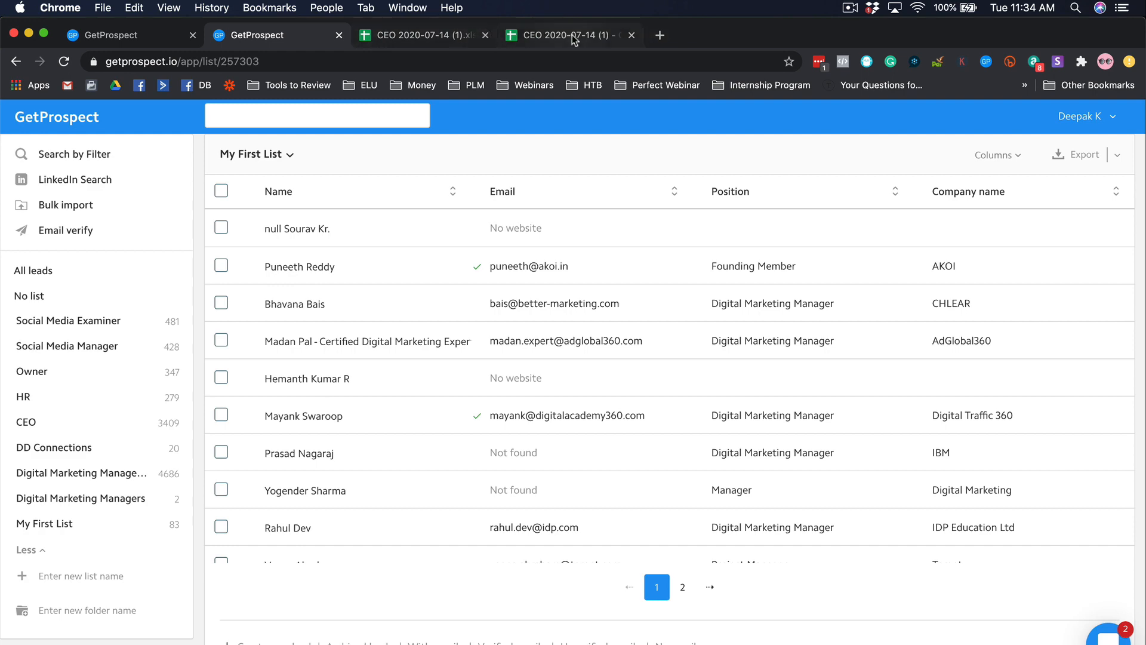
pyautogui.click(572, 37)
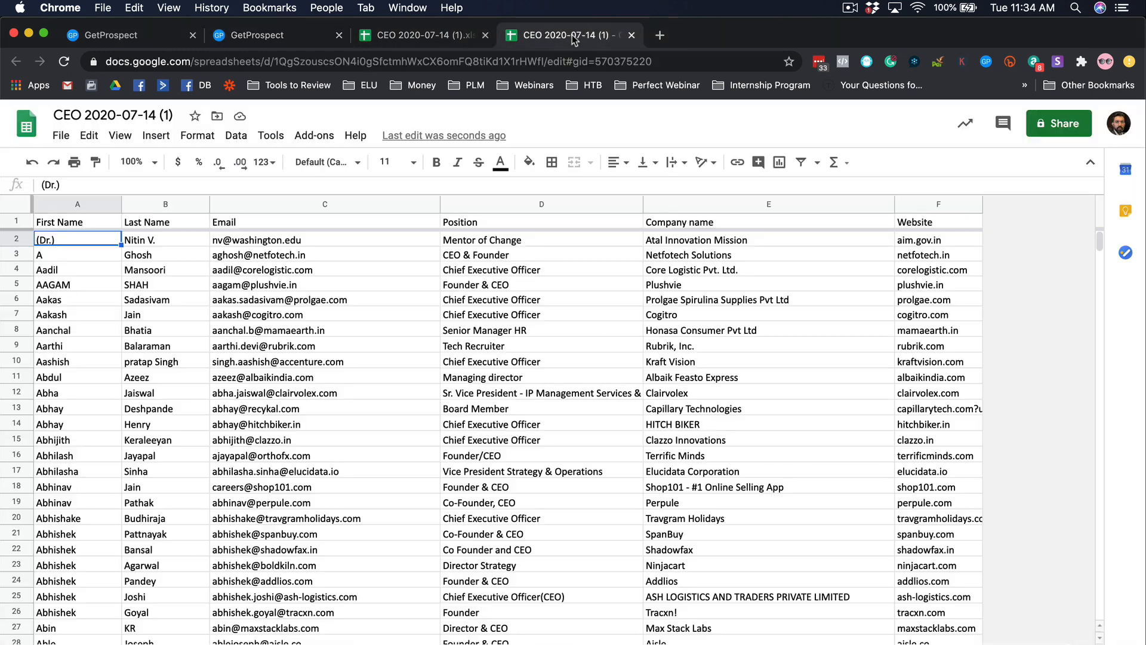
pyautogui.click(486, 36)
# Rename the spreadsheet as CEO Leads.
pyautogui.click(126, 115)
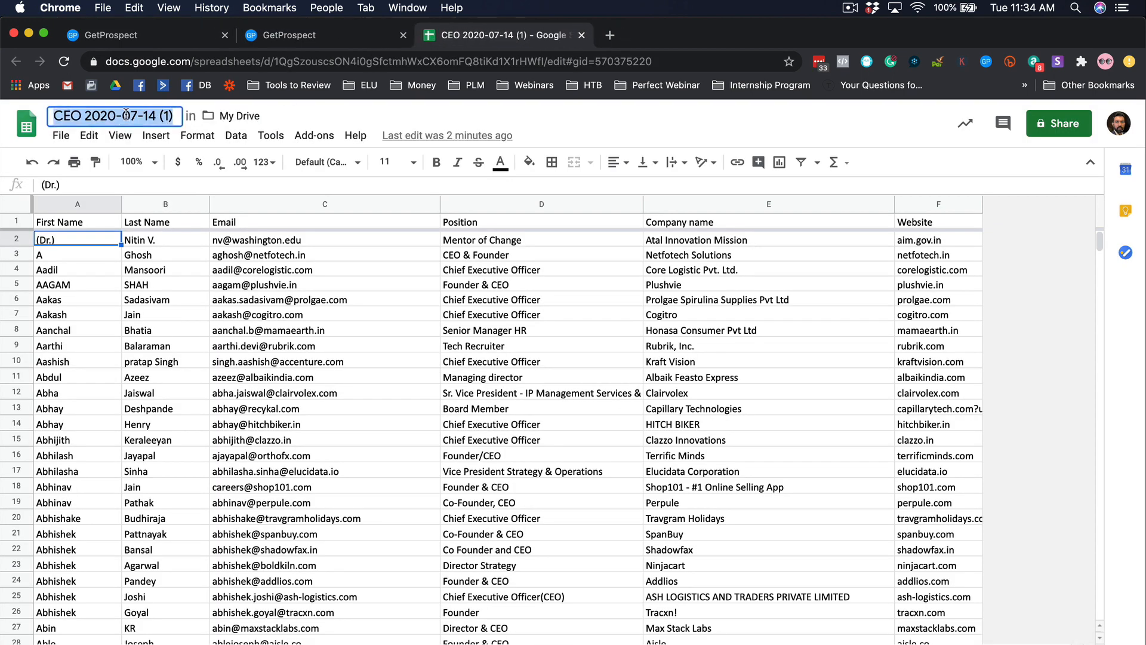
pyautogui.write('CEO Leads')
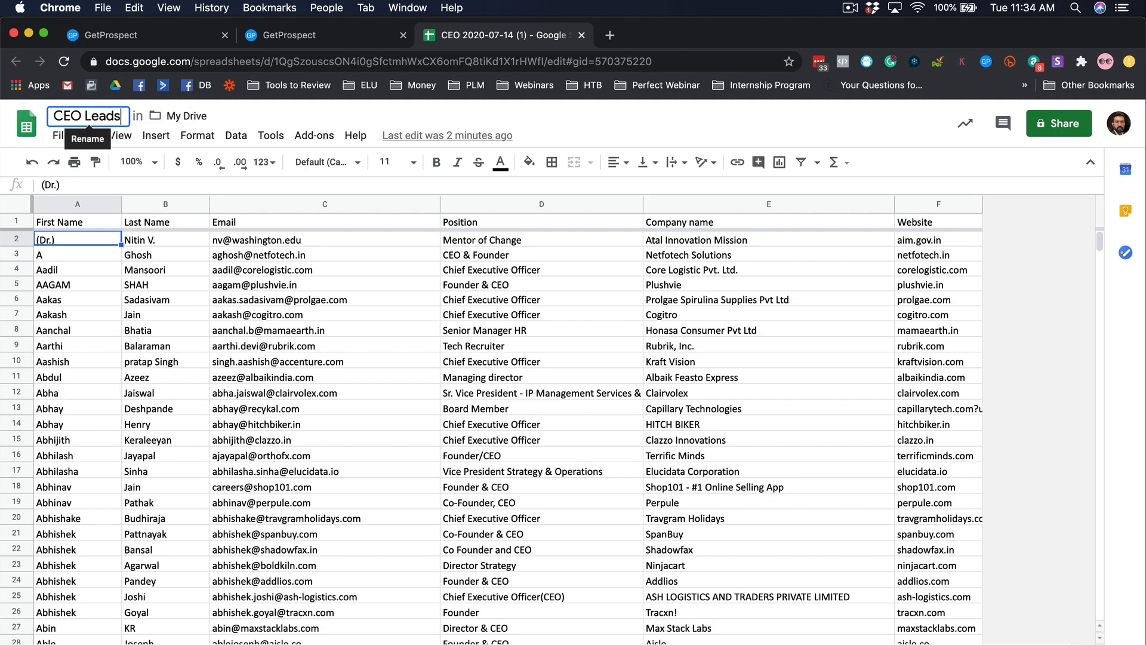
pyautogui.press('Return')
pyautogui.click(216, 318)
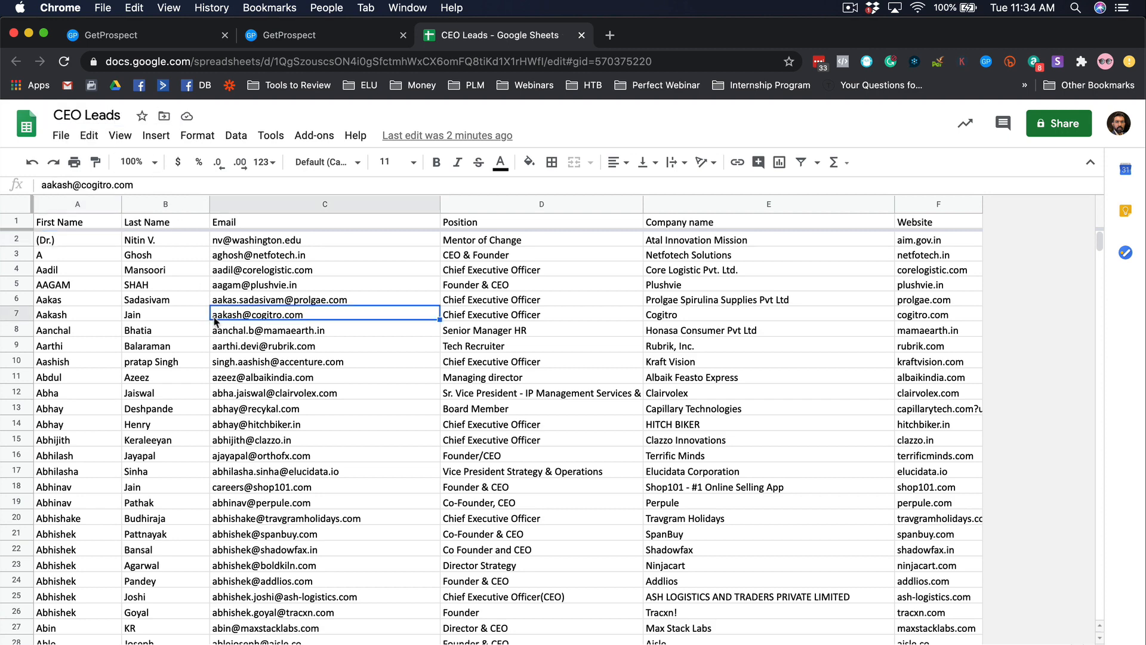
# Narrow the Company name column slightly and widen the Website column to fit its web addresses.
pyautogui.click(720, 321)
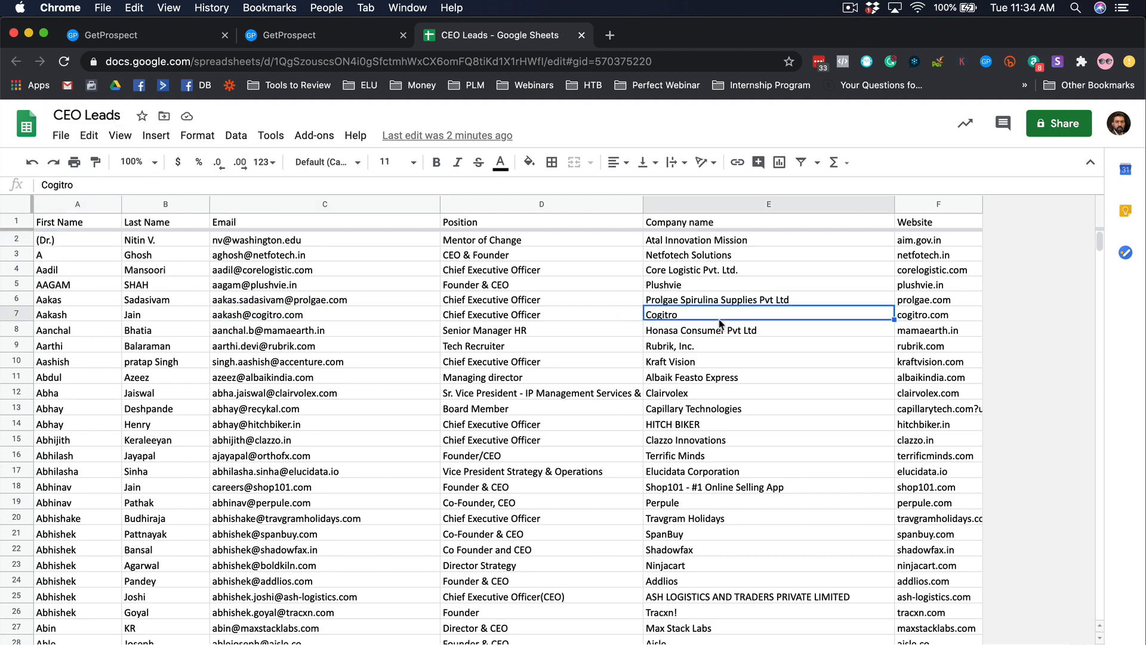
pyautogui.moveTo(894, 203); pyautogui.dragTo(869, 203)
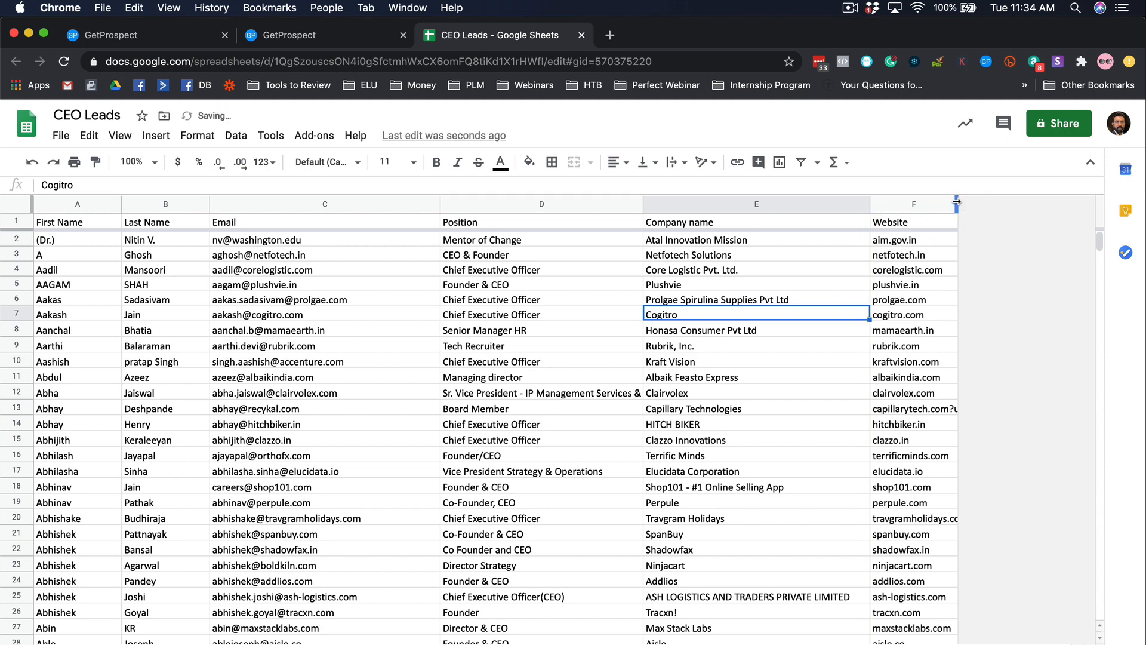
pyautogui.moveTo(956, 203); pyautogui.dragTo(1005, 203)
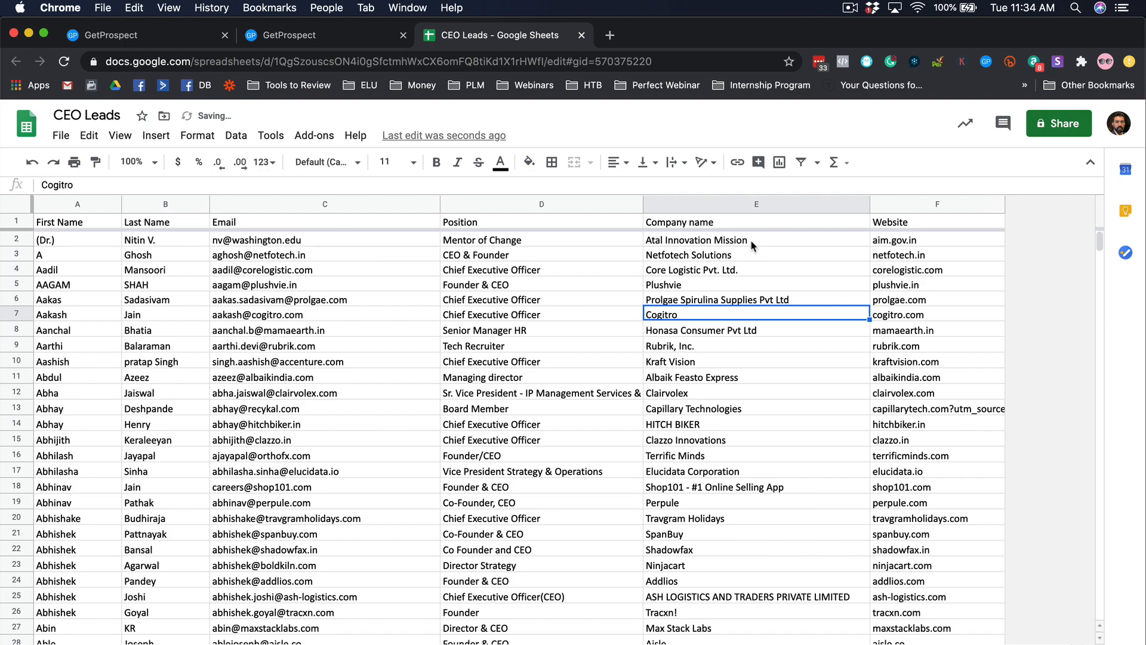